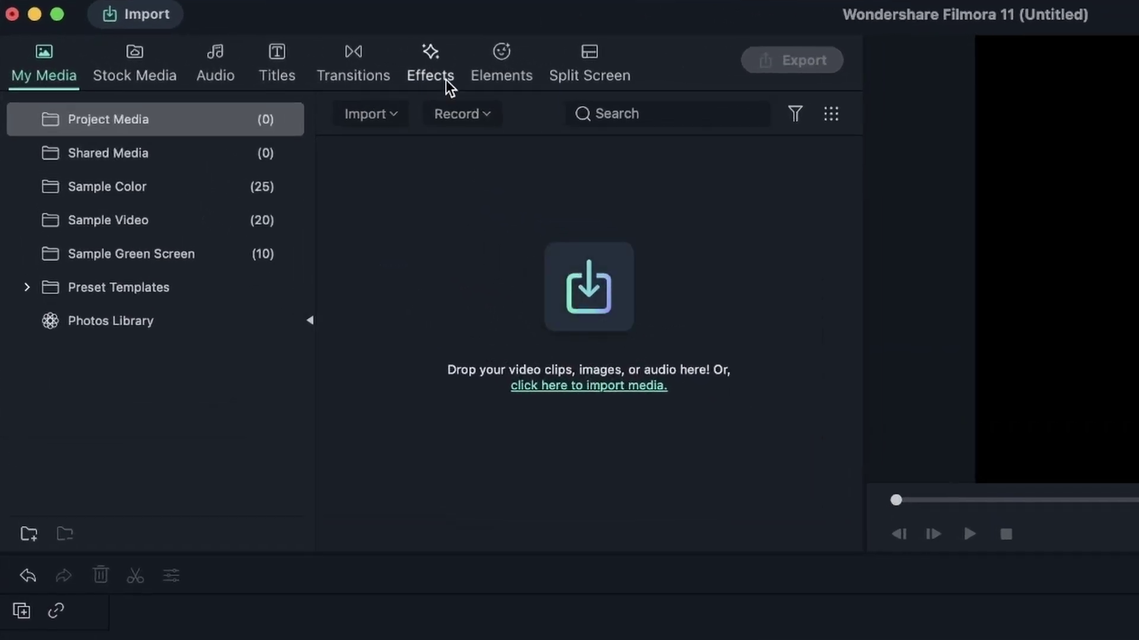
Step: Browse Filmora's Effects, Filmstock Transitions, Elements, Titles and Audio libraries, ending on Stock Media
left_click(446, 79)
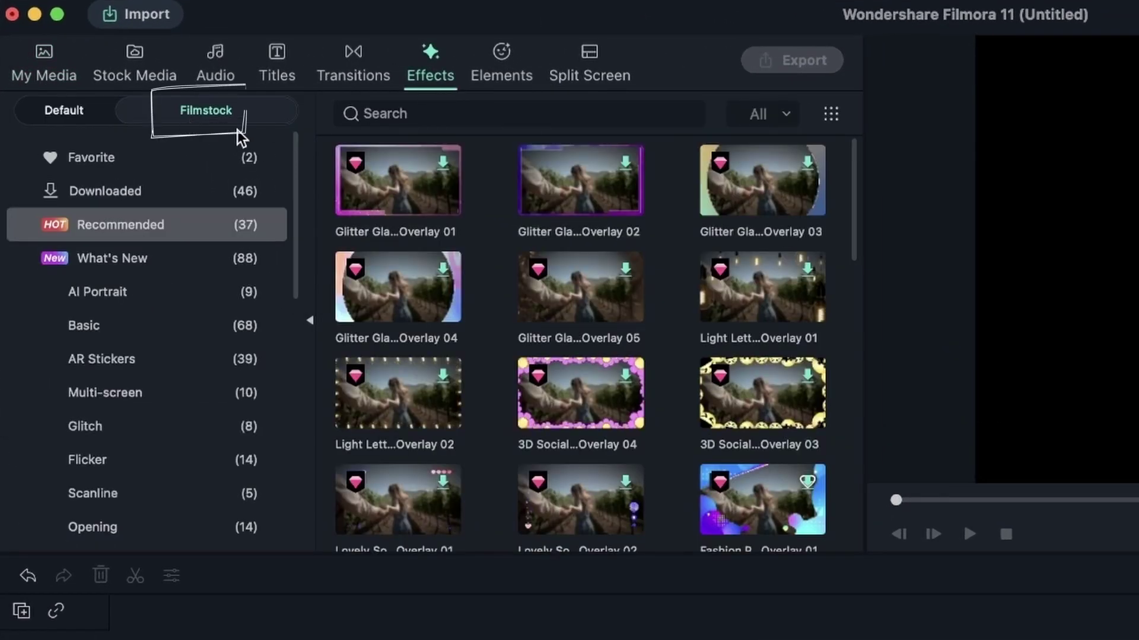
left_click(355, 73)
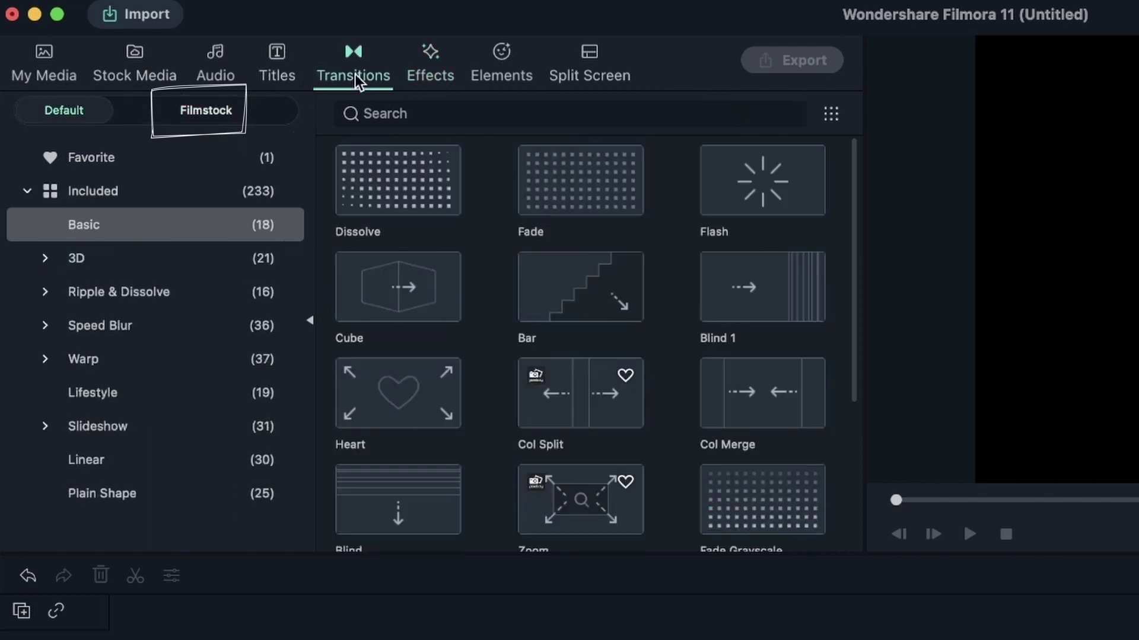
left_click(211, 116)
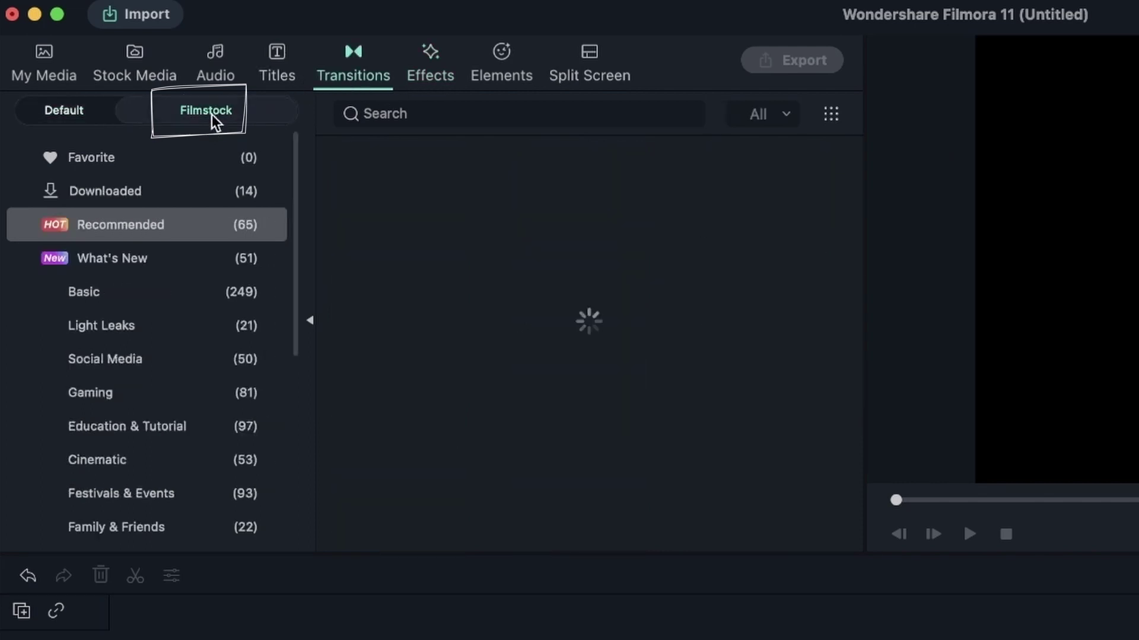
left_click(514, 73)
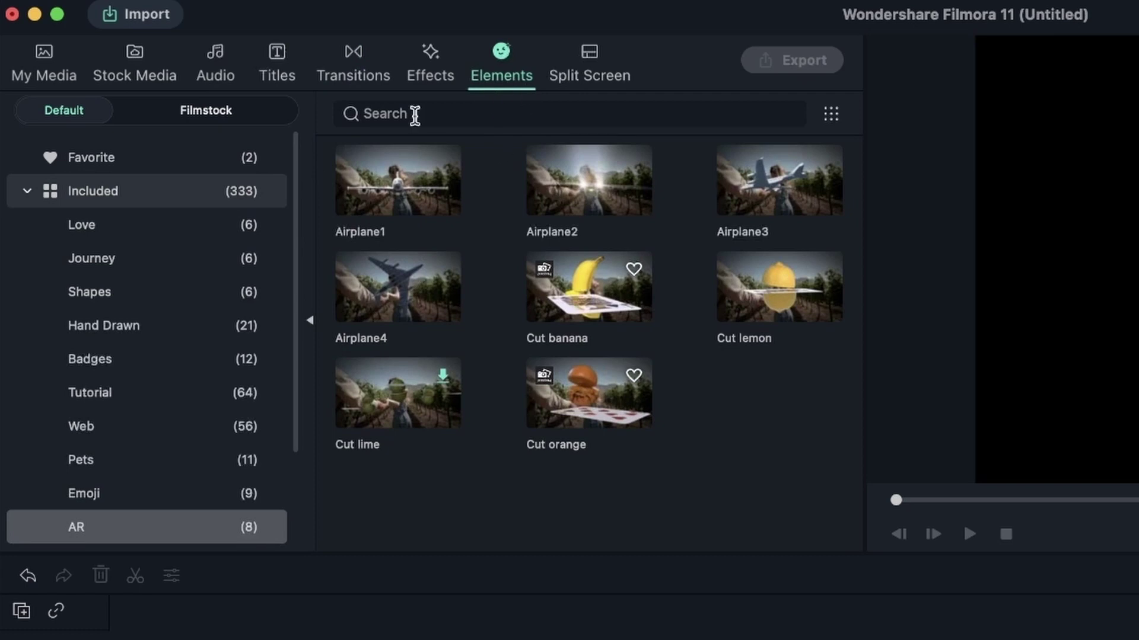
left_click(276, 76)
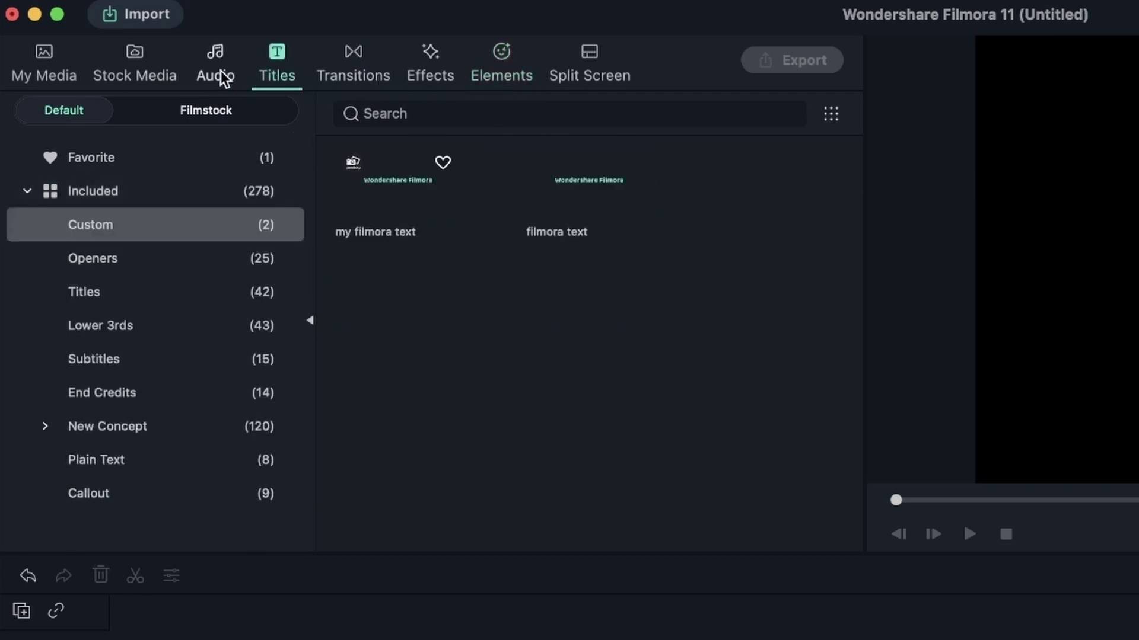
left_click(220, 70)
left_click(144, 73)
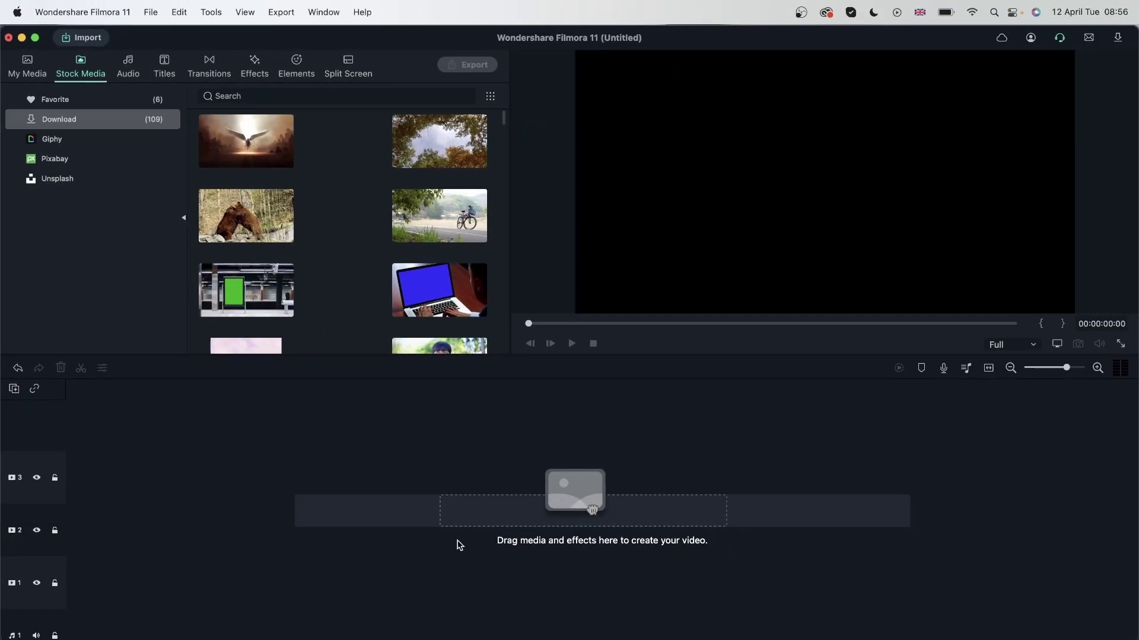
Step: Switch to the Filmstock homepage in Chrome and move the Recommend Course carousel to End Screen
key("super+Tab")
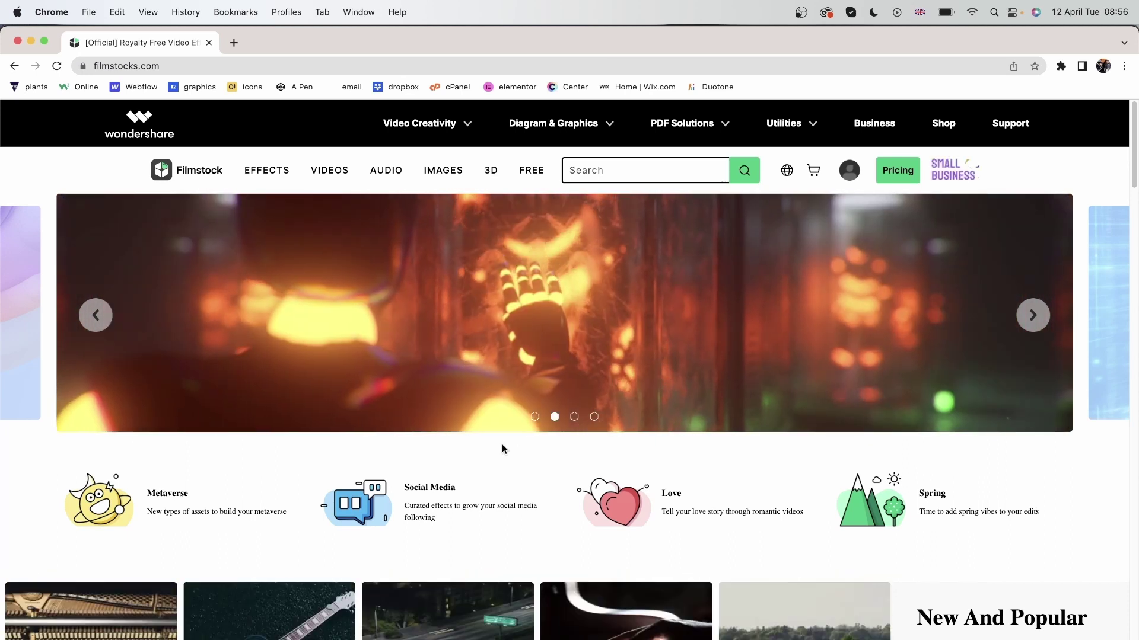
scroll(593, 278, "down", 7)
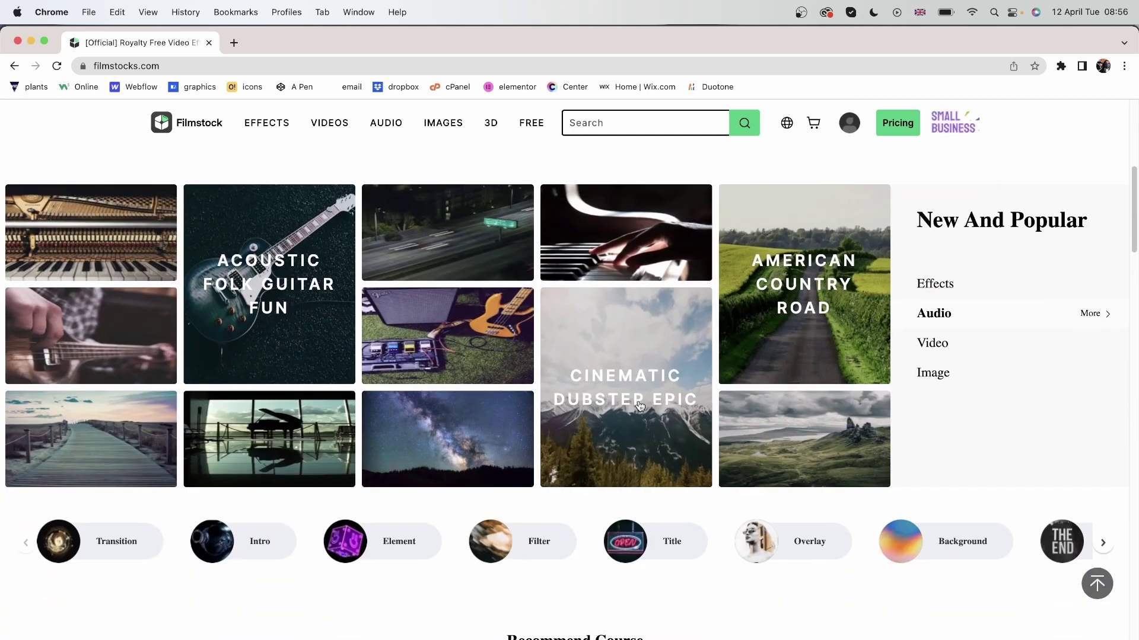
scroll(639, 406, "down", 4)
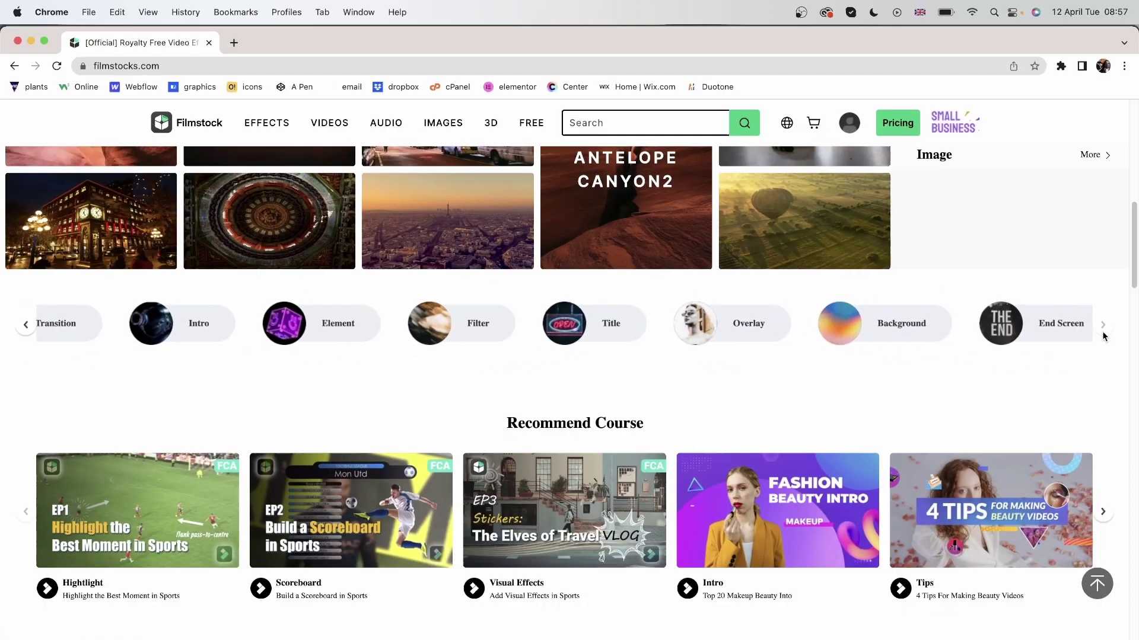
scroll(1100, 330, "down", 4)
scroll(419, 478, "up", 2)
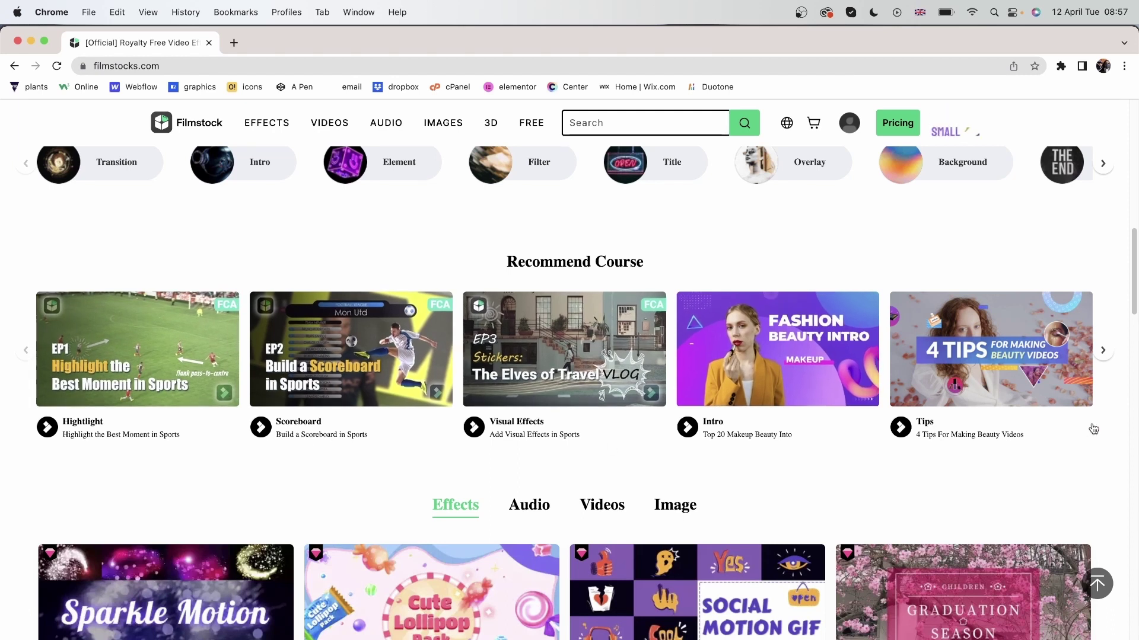
left_click(1104, 352)
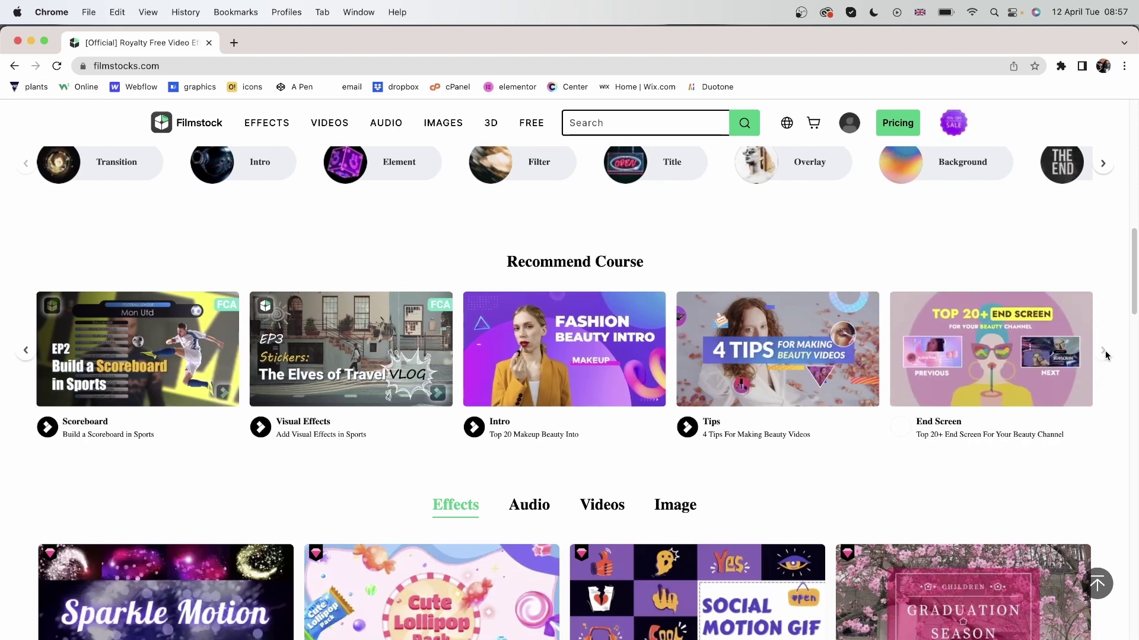
Step: Switch the homepage showcase from Effects to Audio, then Videos, then Image picks
scroll(460, 533, "down", 4)
scroll(462, 563, "down", 1)
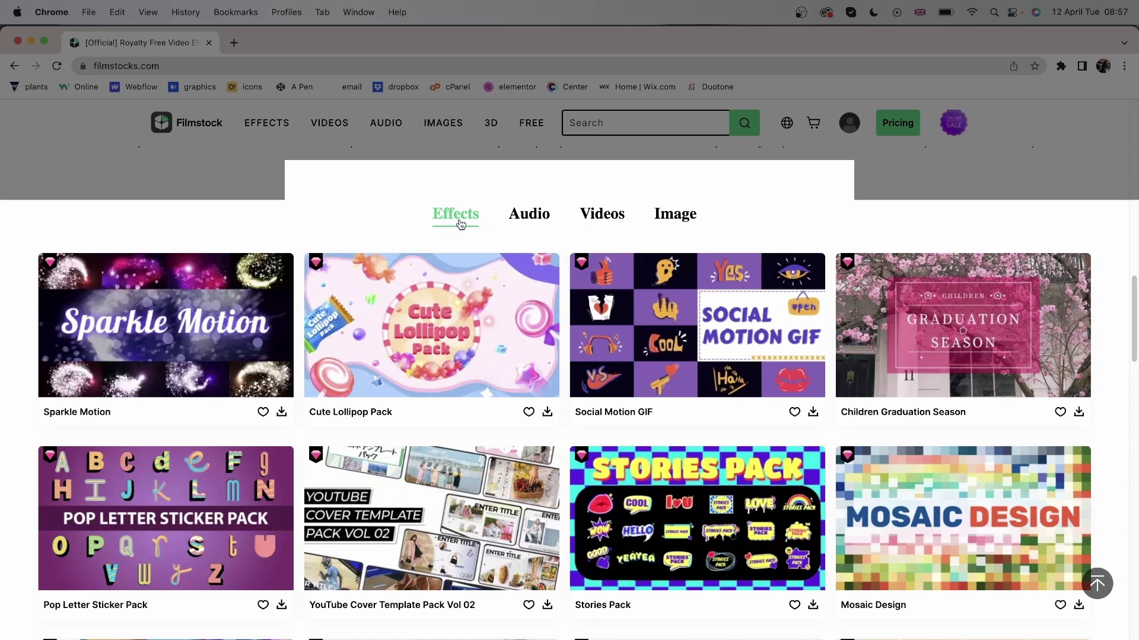
left_click(549, 219)
scroll(451, 380, "down", 2)
scroll(451, 379, "up", 3)
left_click(608, 247)
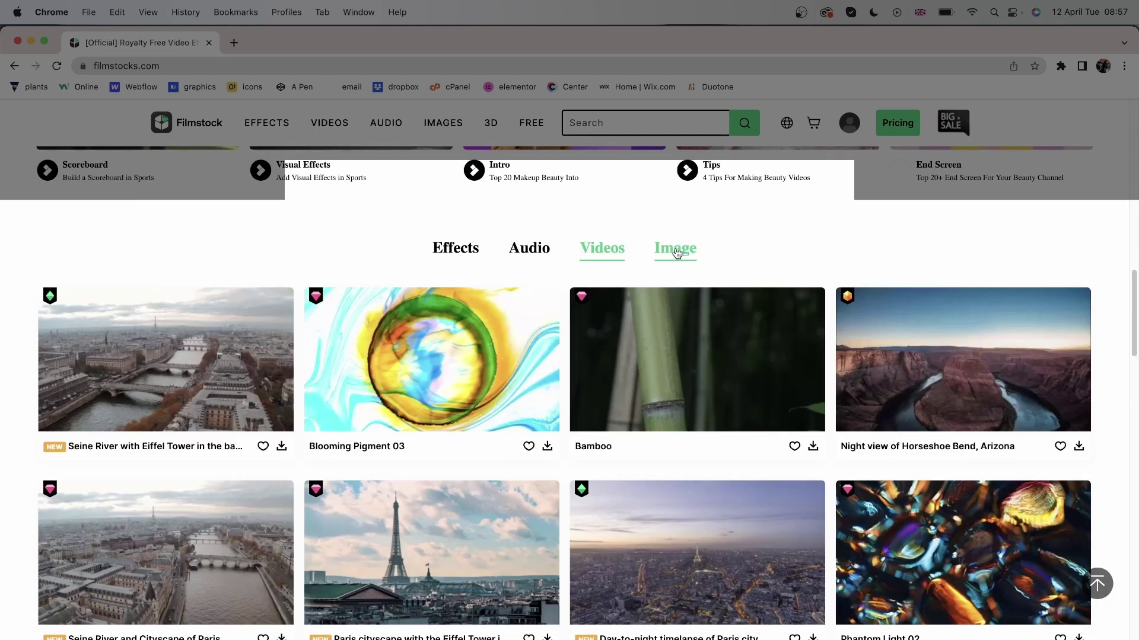
left_click(676, 249)
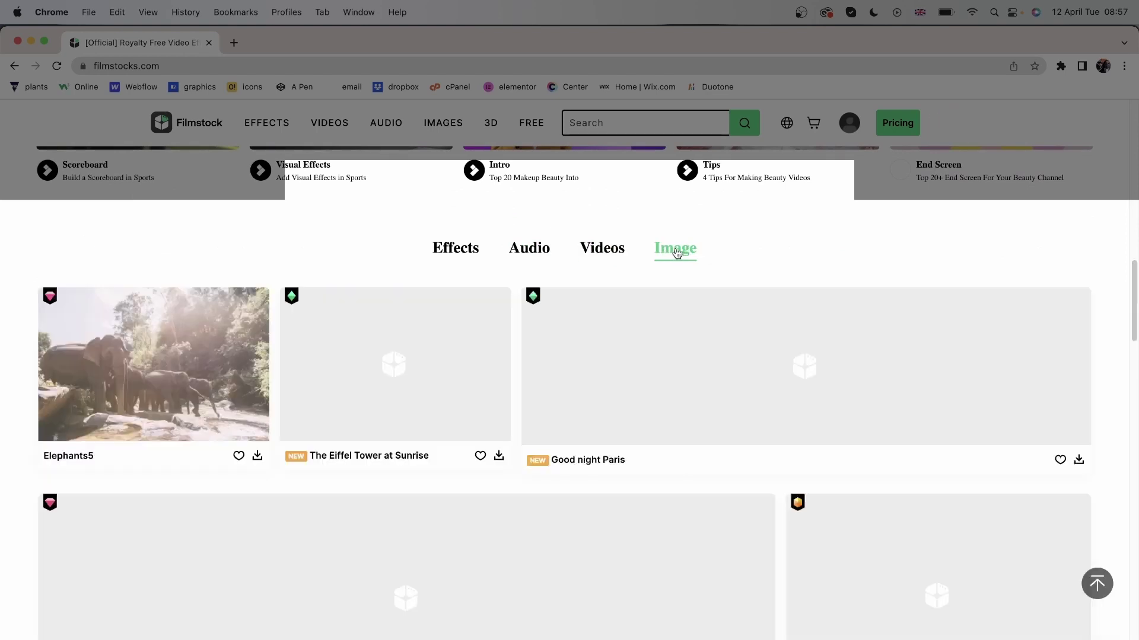
Step: Browse the Image picks and return to the homepage's 30% off banner
scroll(385, 404, "up", 3)
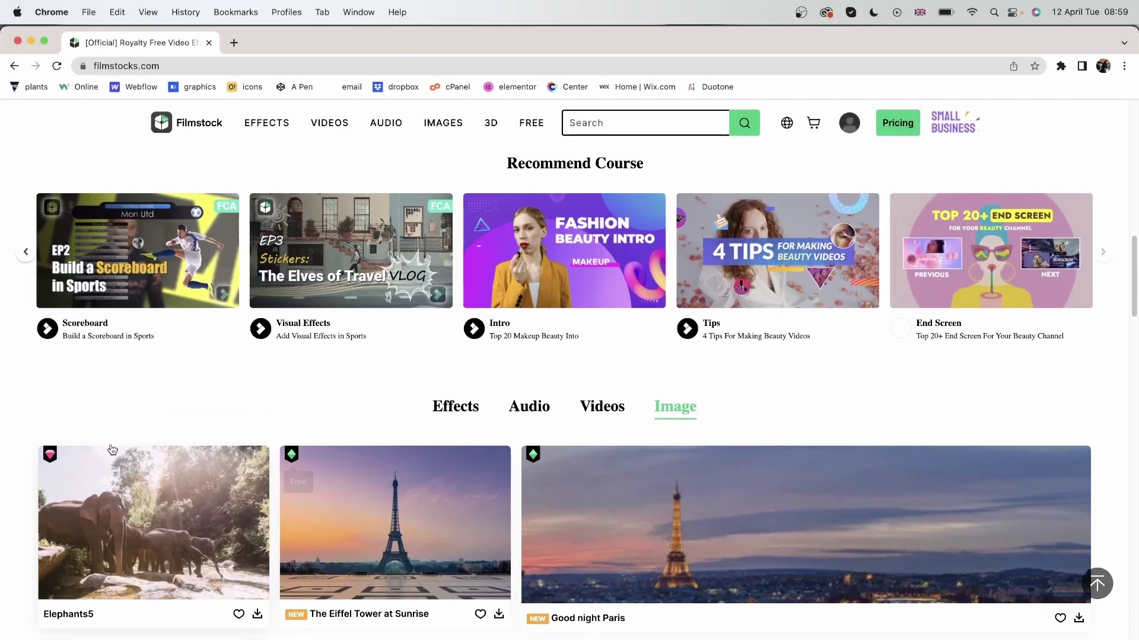
scroll(176, 406, "down", 3)
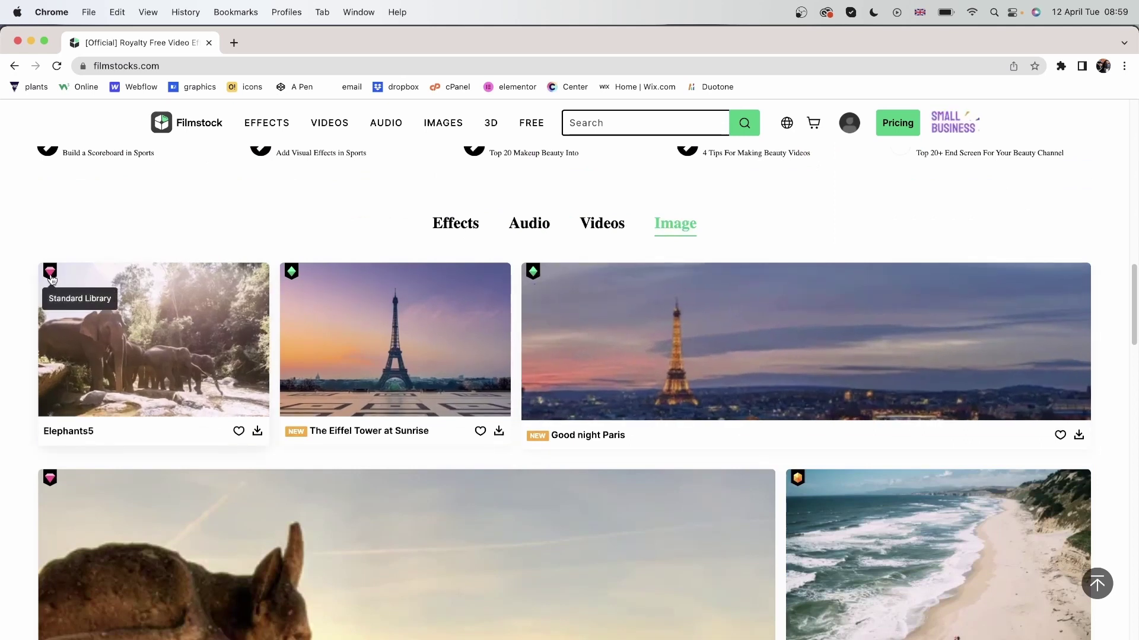
scroll(363, 325, "down", 3)
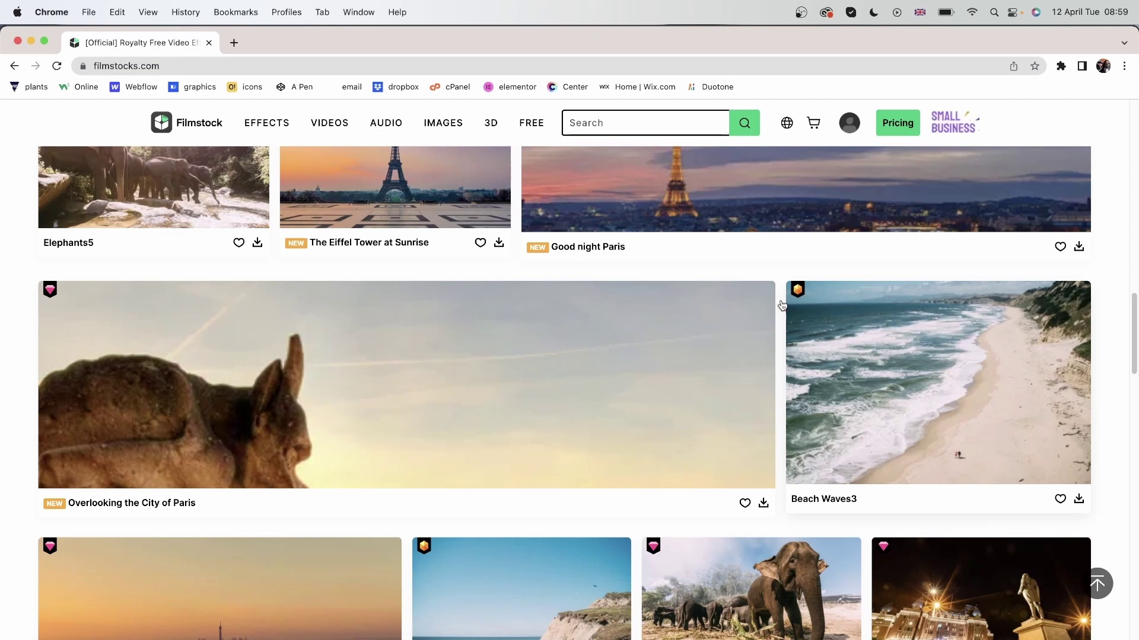
scroll(781, 305, "up", 5)
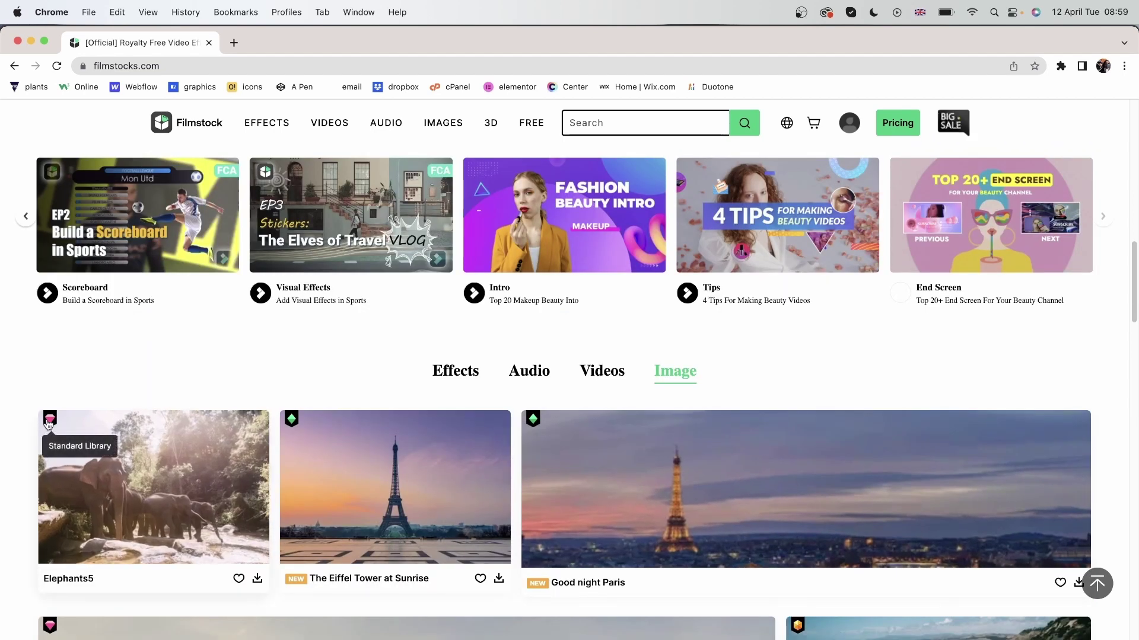
scroll(846, 350, "down", 6)
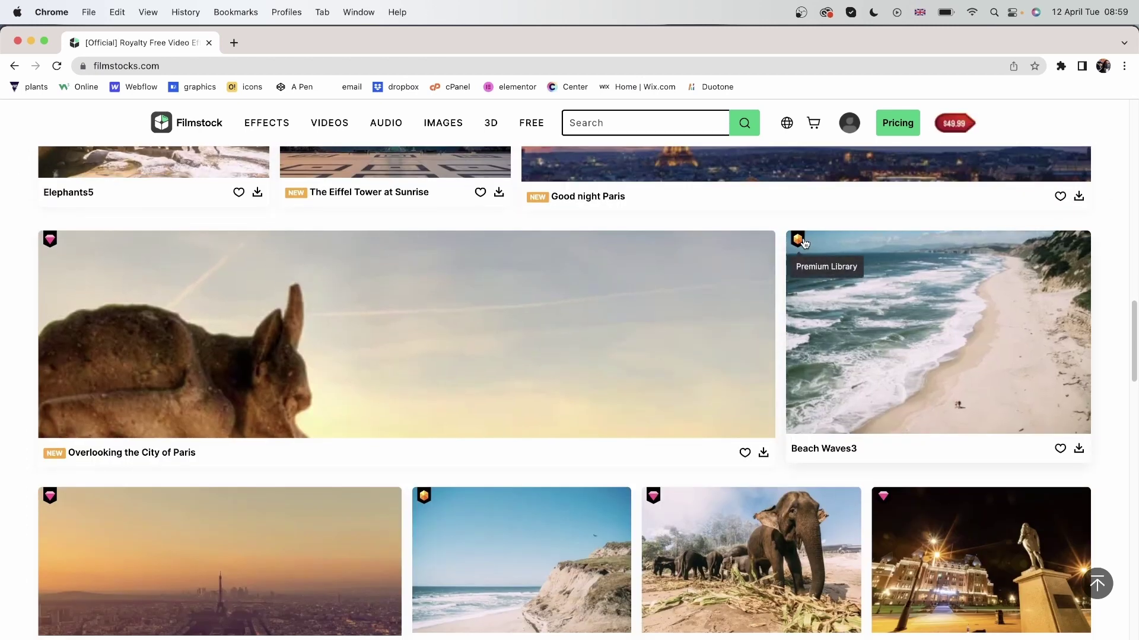
scroll(604, 480, "down", 5)
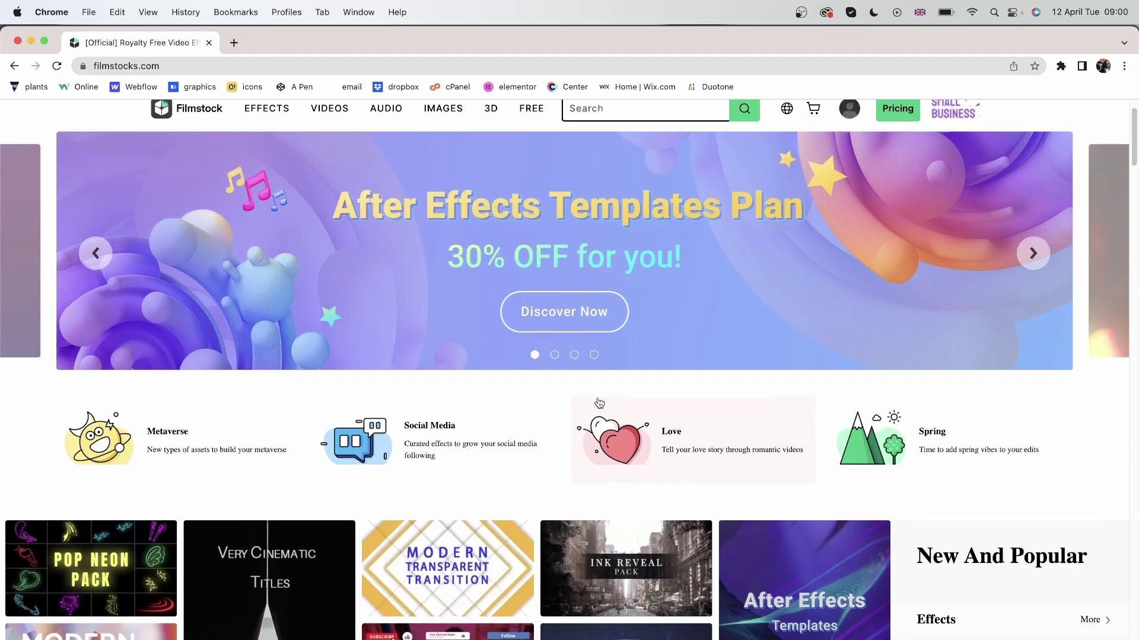
Step: Open the Effects page, view the Birthday category in a new tab, then return
scroll(600, 403, "up", 2)
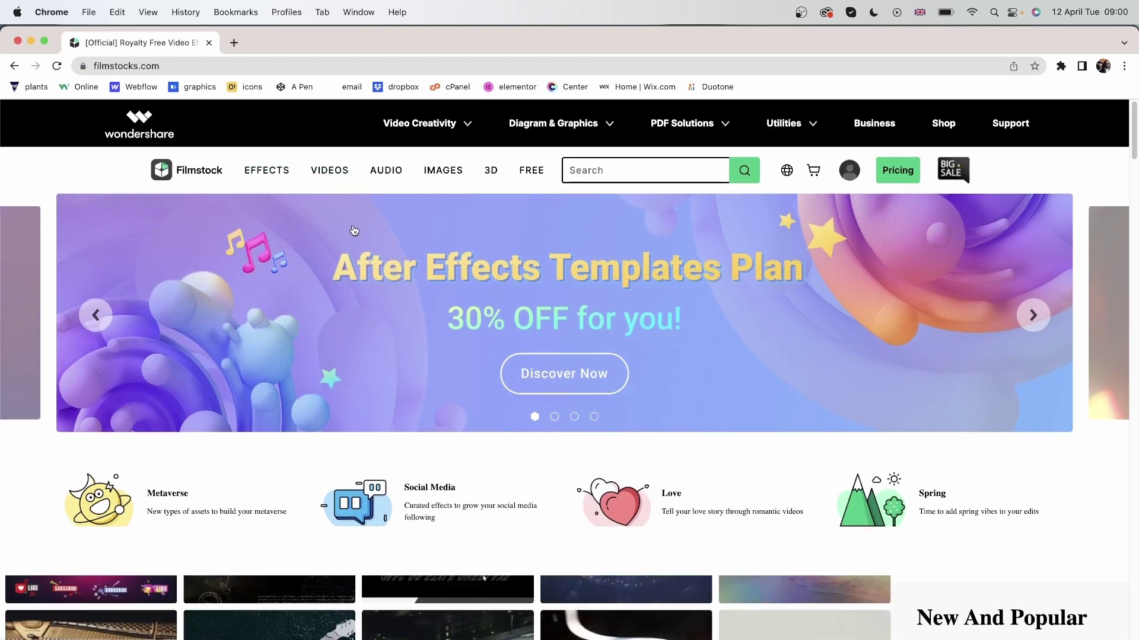
left_click(282, 171)
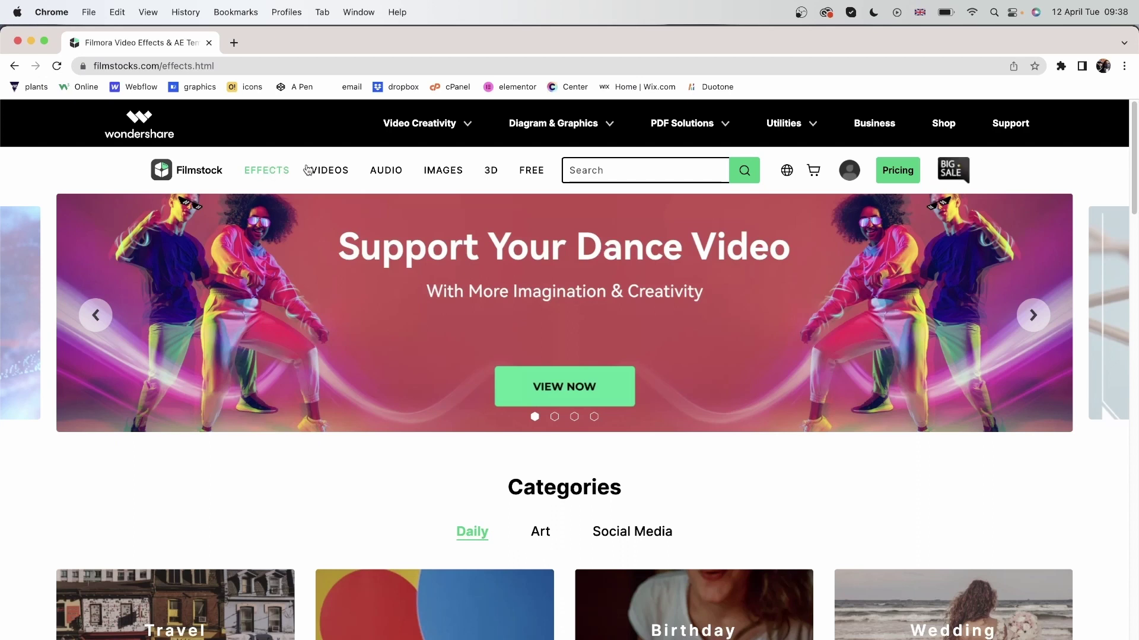
scroll(336, 249, "down", 6)
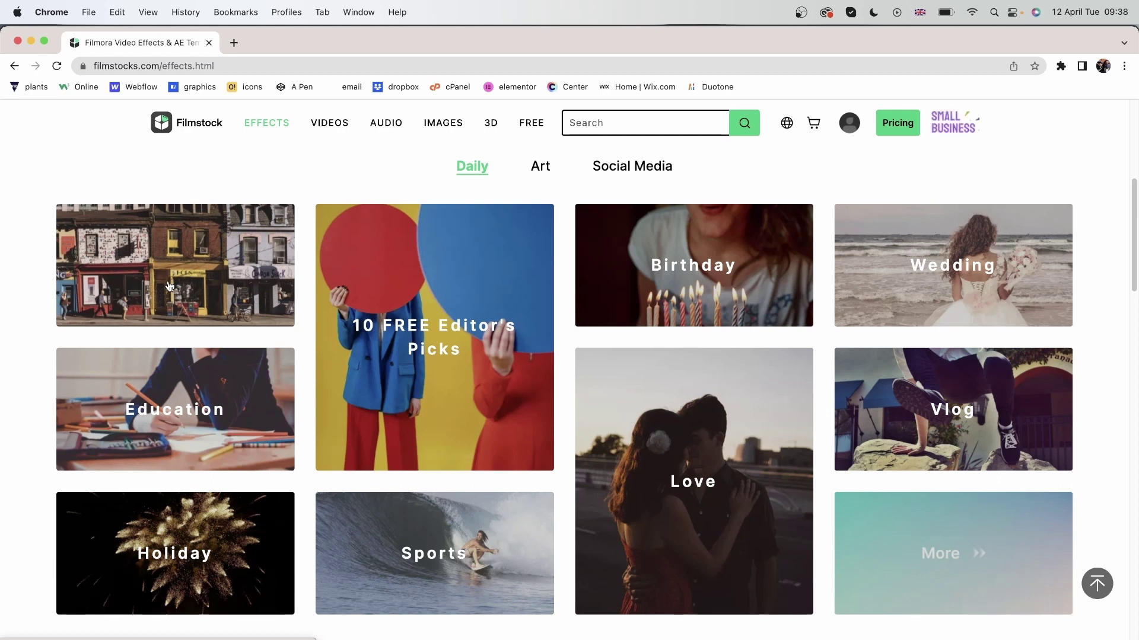
right_click(657, 261)
left_click(672, 263)
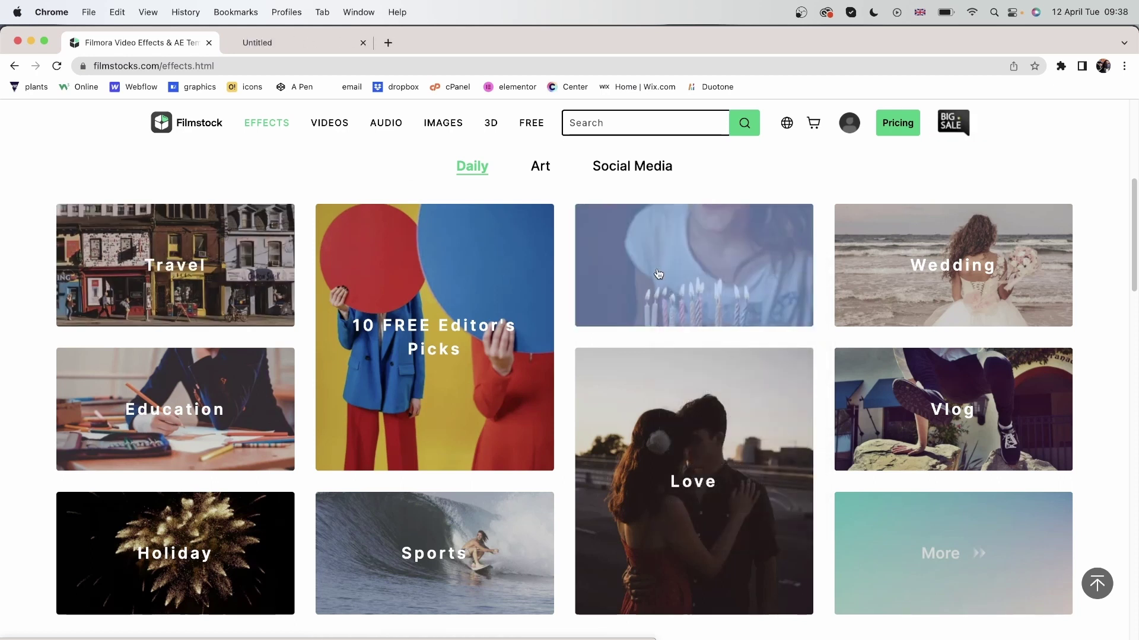
left_click(250, 43)
scroll(326, 473, "down", 10)
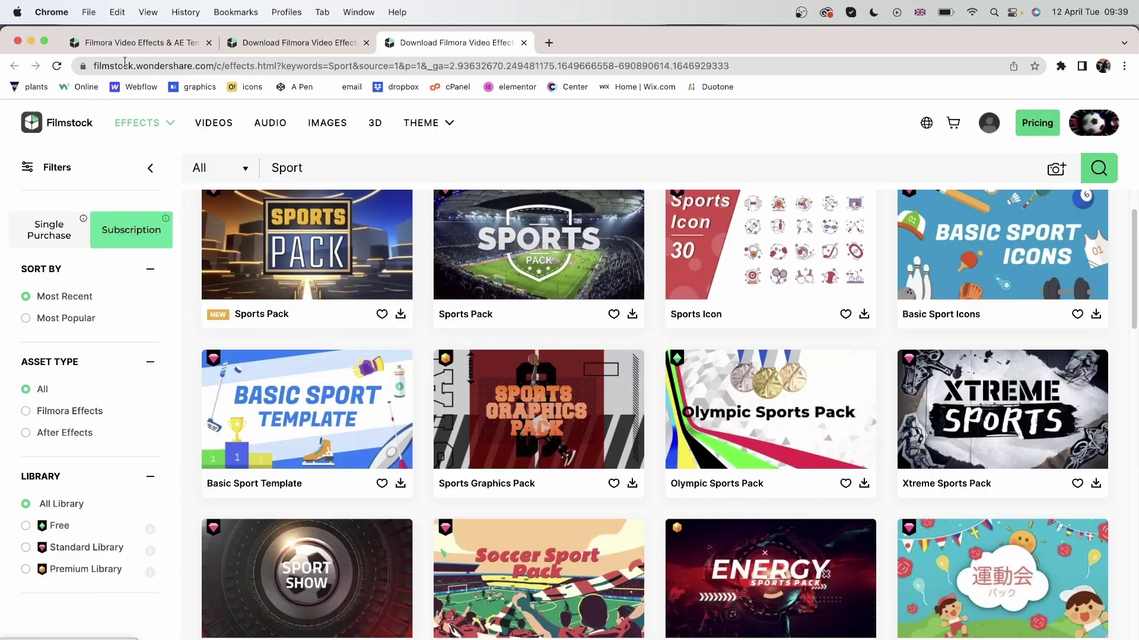
left_click(143, 43)
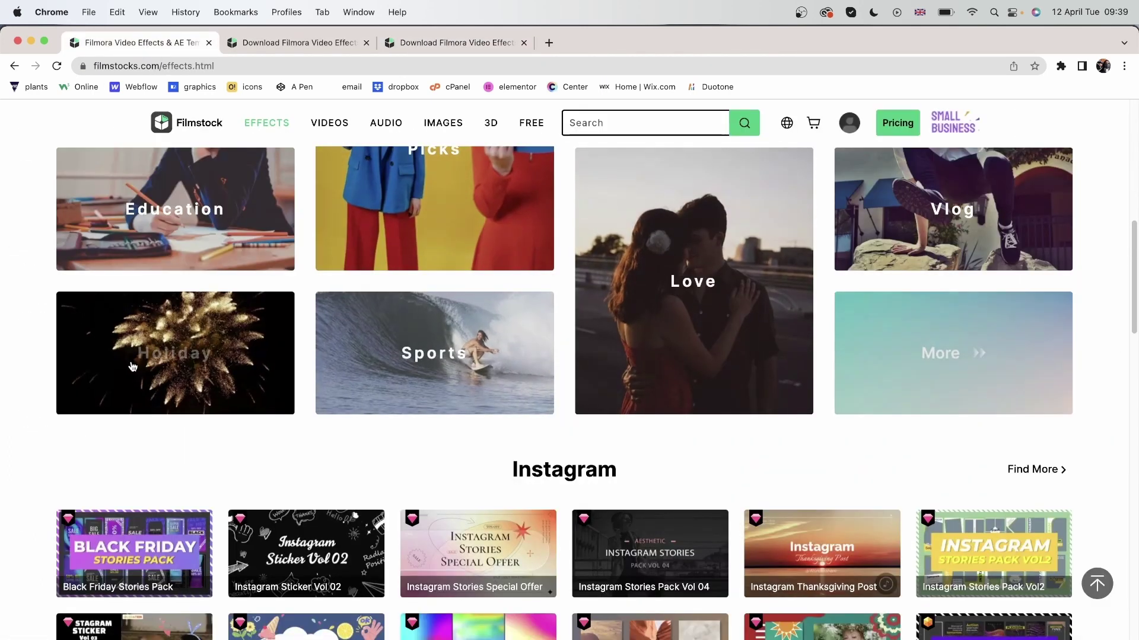
Step: Look through the FREE Editor's Picks and Cinematic effect sections, then scroll back up
scroll(567, 275, "down", 3)
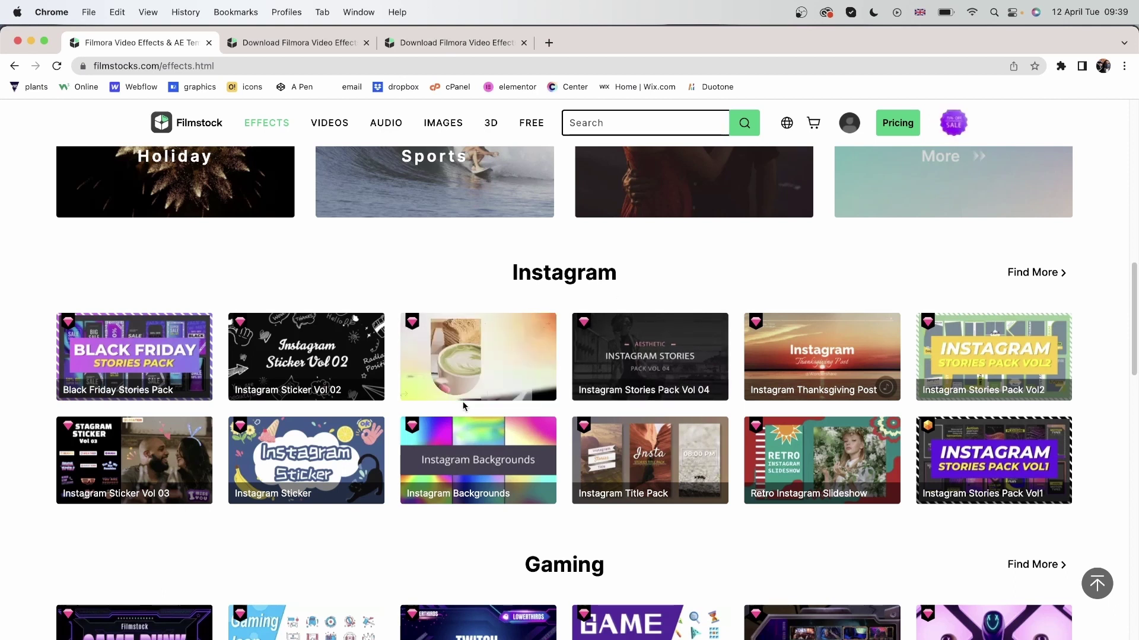
scroll(772, 512, "down", 9)
scroll(652, 468, "up", 4)
scroll(562, 428, "down", 4)
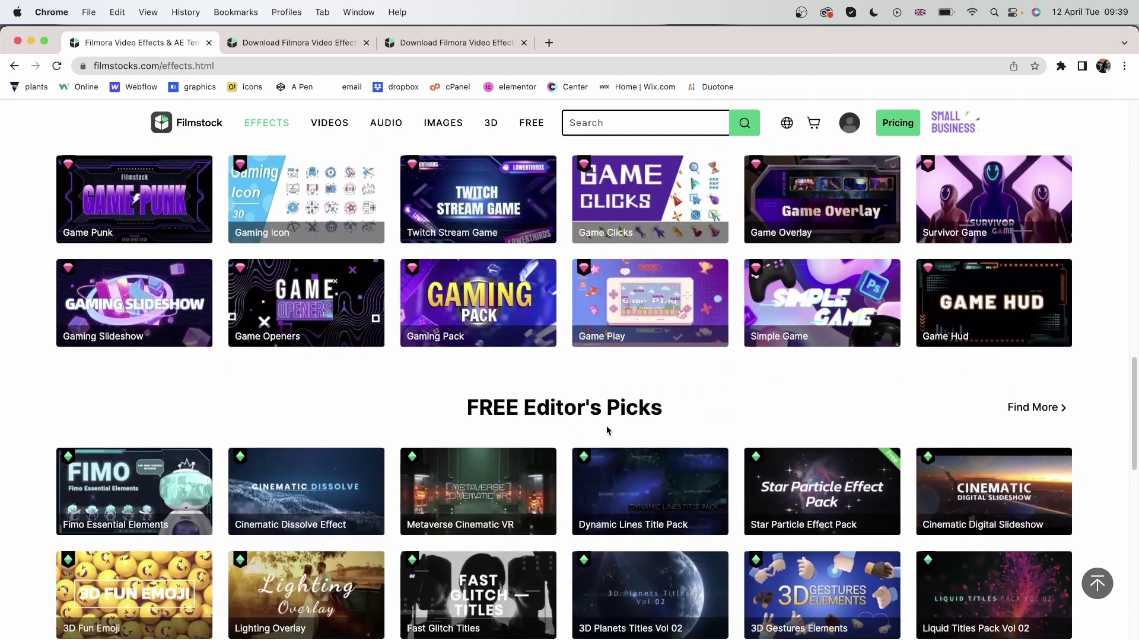
scroll(678, 432, "down", 2)
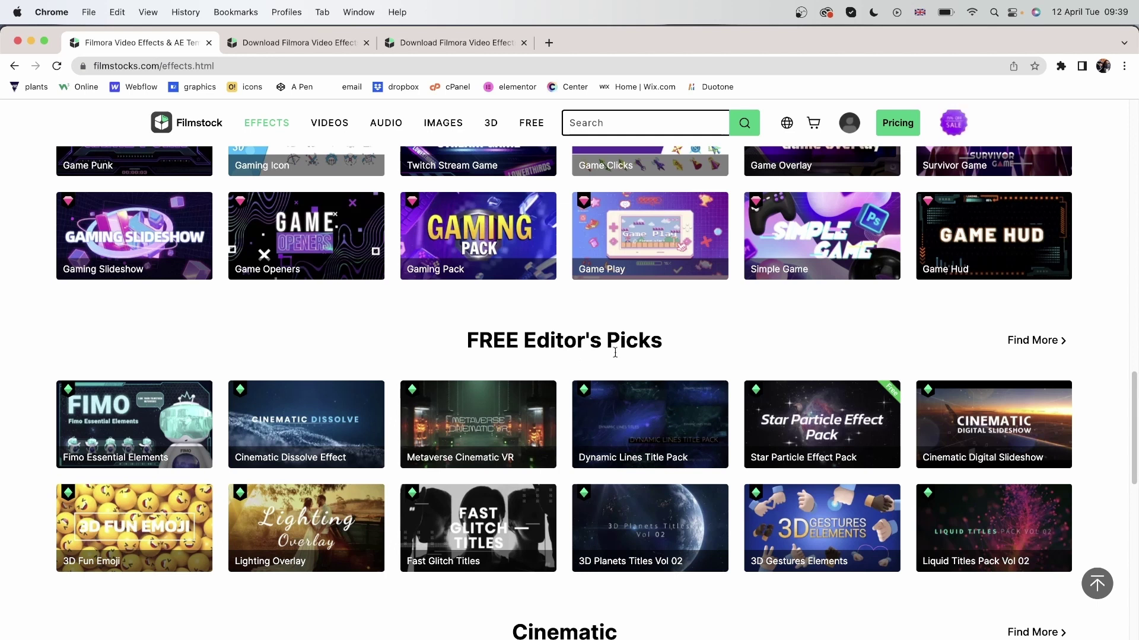
scroll(623, 351, "down", 7)
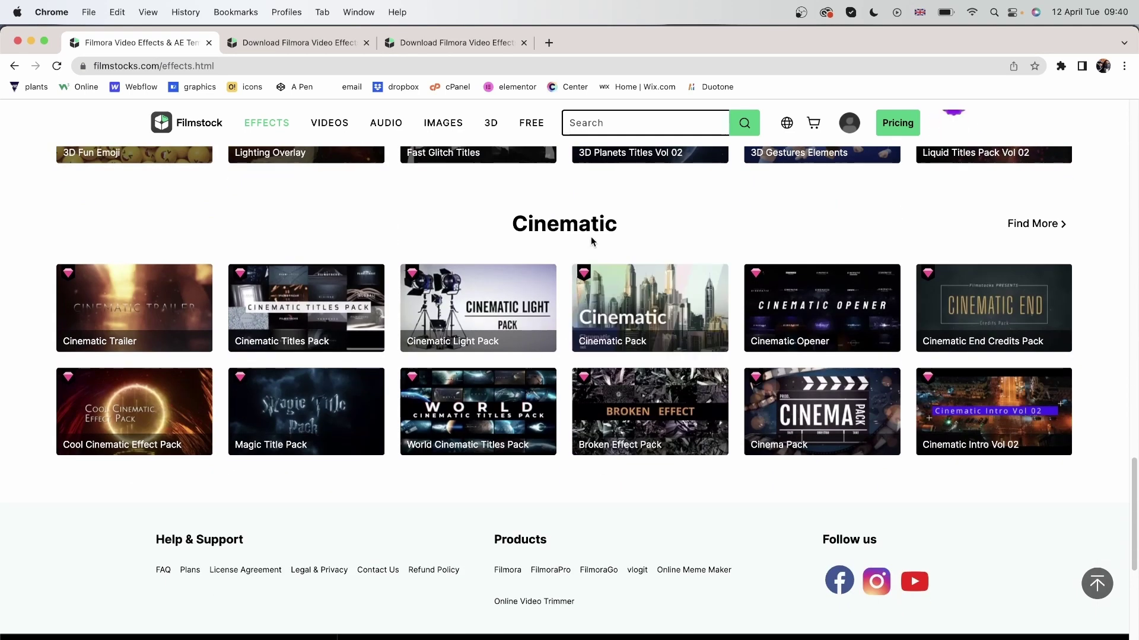
scroll(593, 240, "up", 8)
scroll(596, 242, "up", 15)
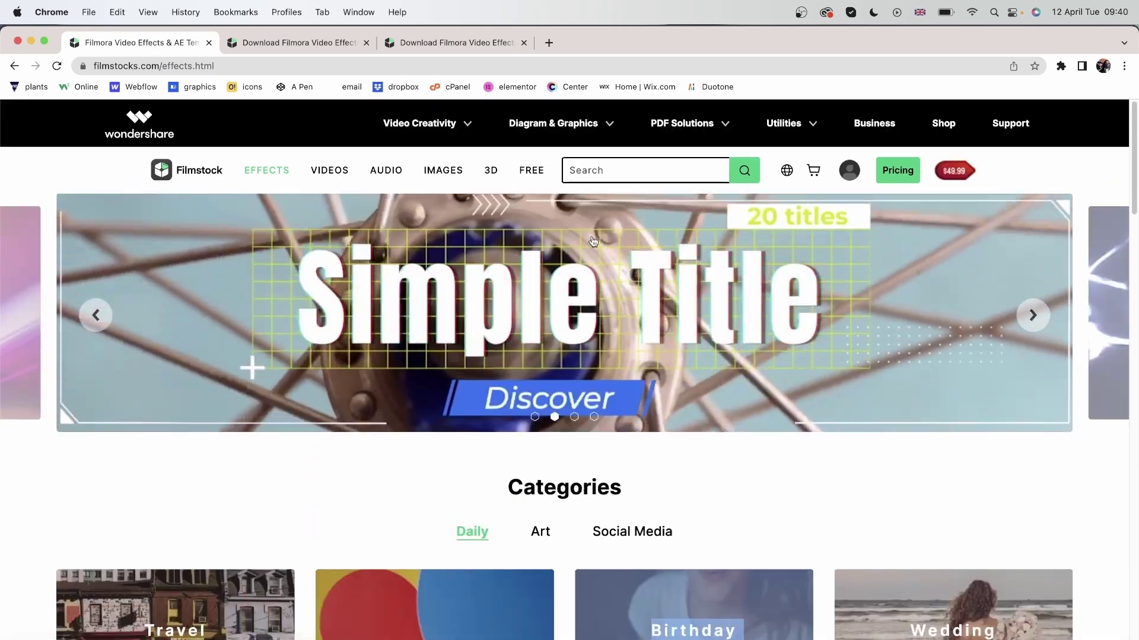
Step: Open the stock Videos section in a new tab and scroll down toward the footage listing
right_click(343, 170)
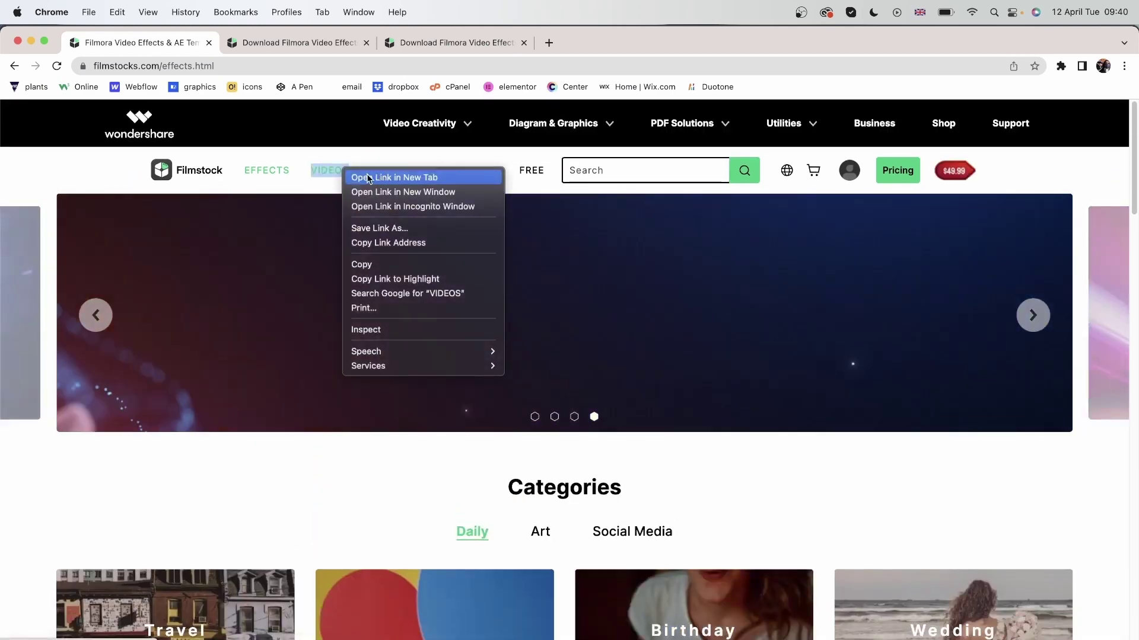
left_click(381, 178)
left_click(607, 47)
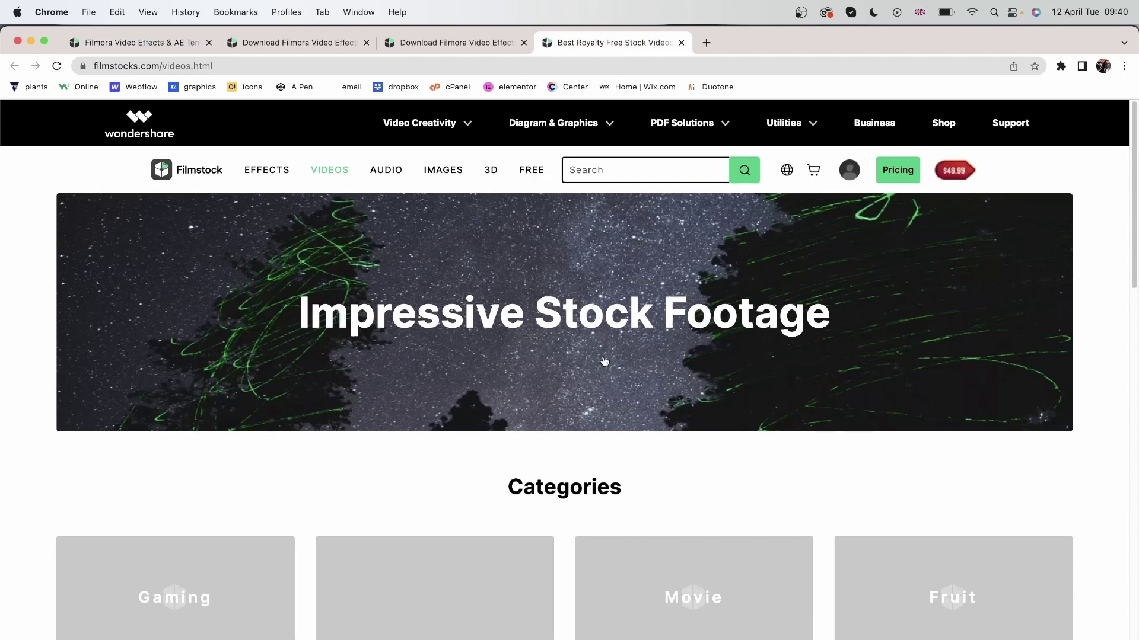
scroll(375, 319, "down", 5)
scroll(379, 364, "down", 5)
scroll(379, 364, "down", 1)
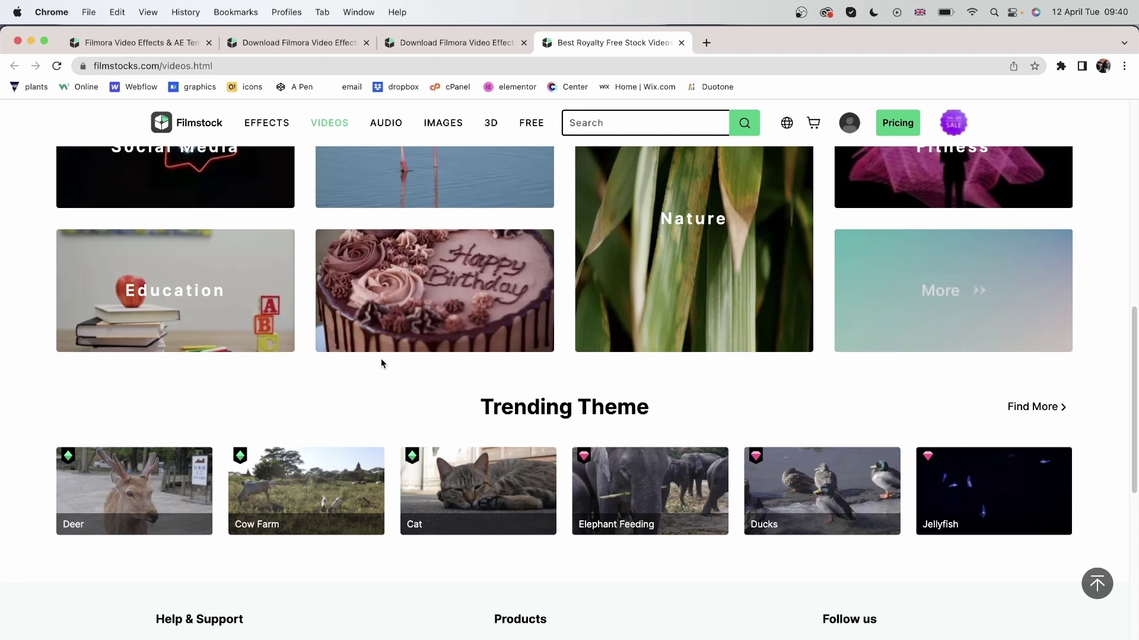
scroll(382, 361, "down", 3)
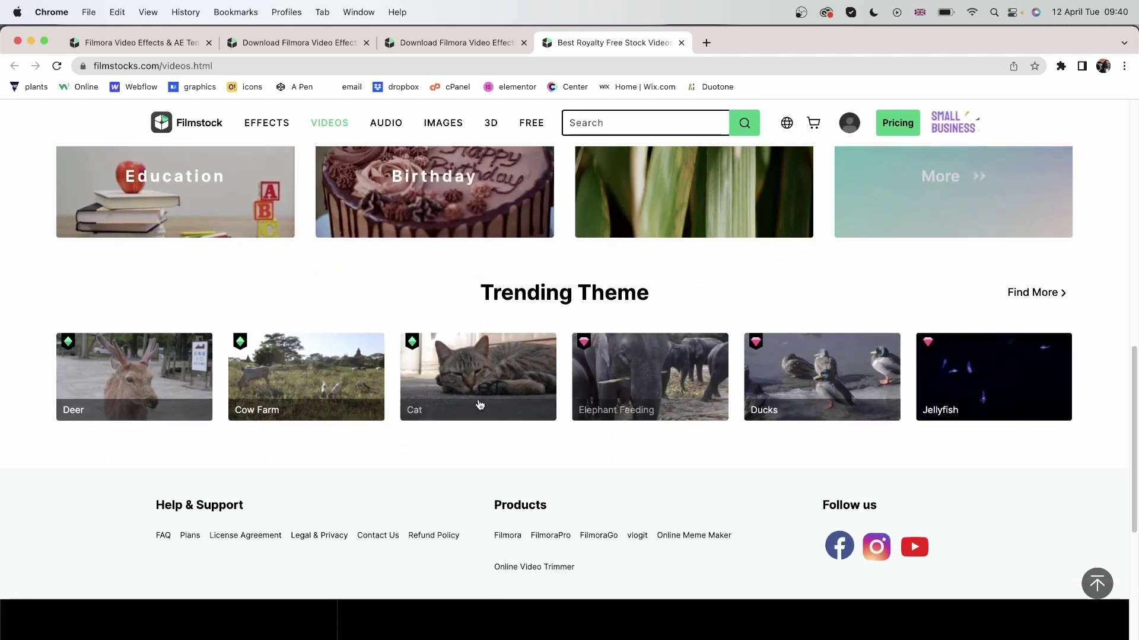
scroll(1020, 284, "down", 1)
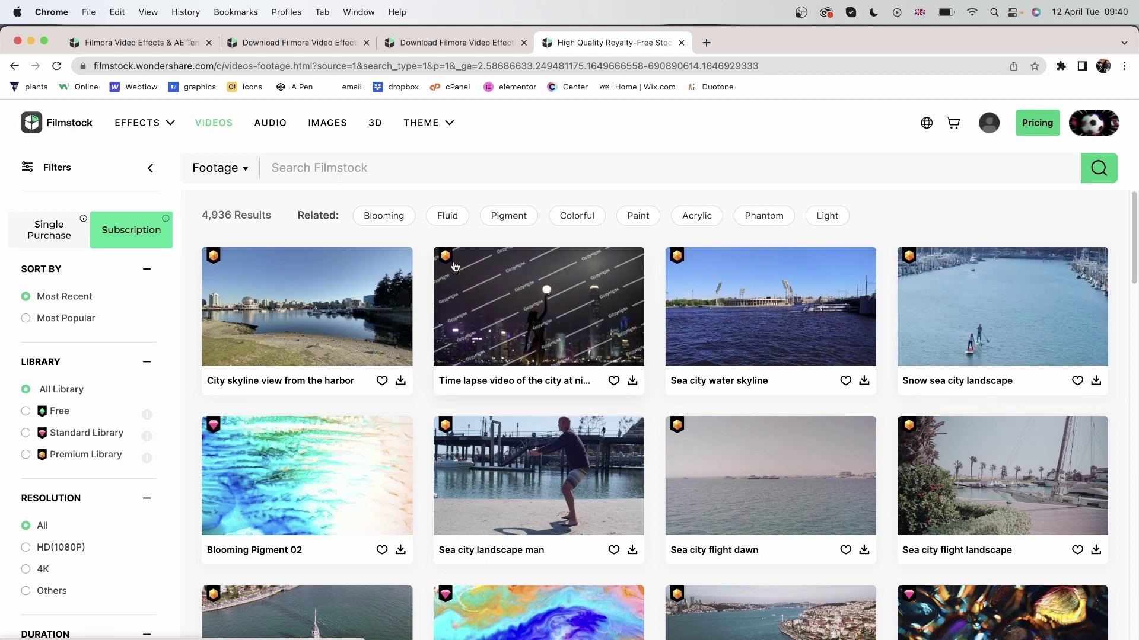
left_click(74, 443)
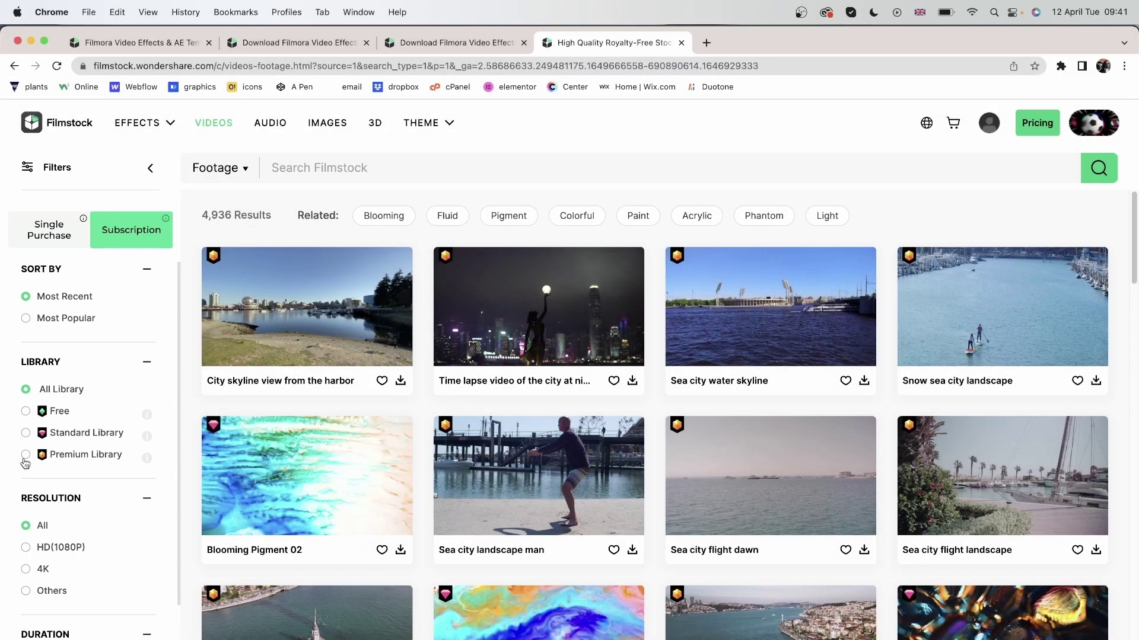
left_click(25, 455)
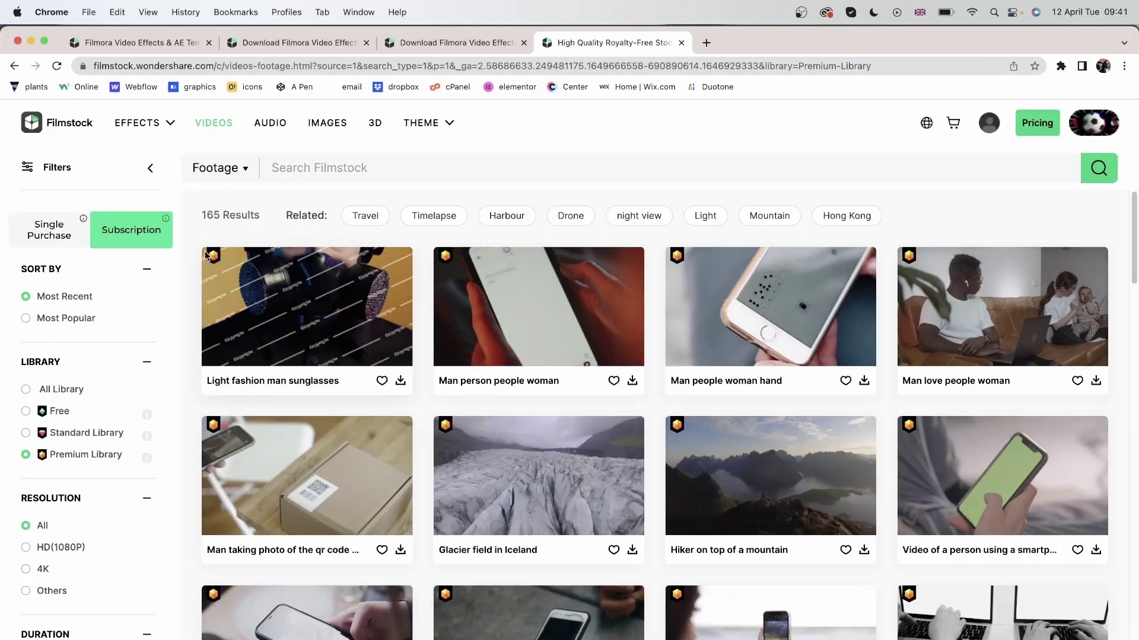
left_click(26, 434)
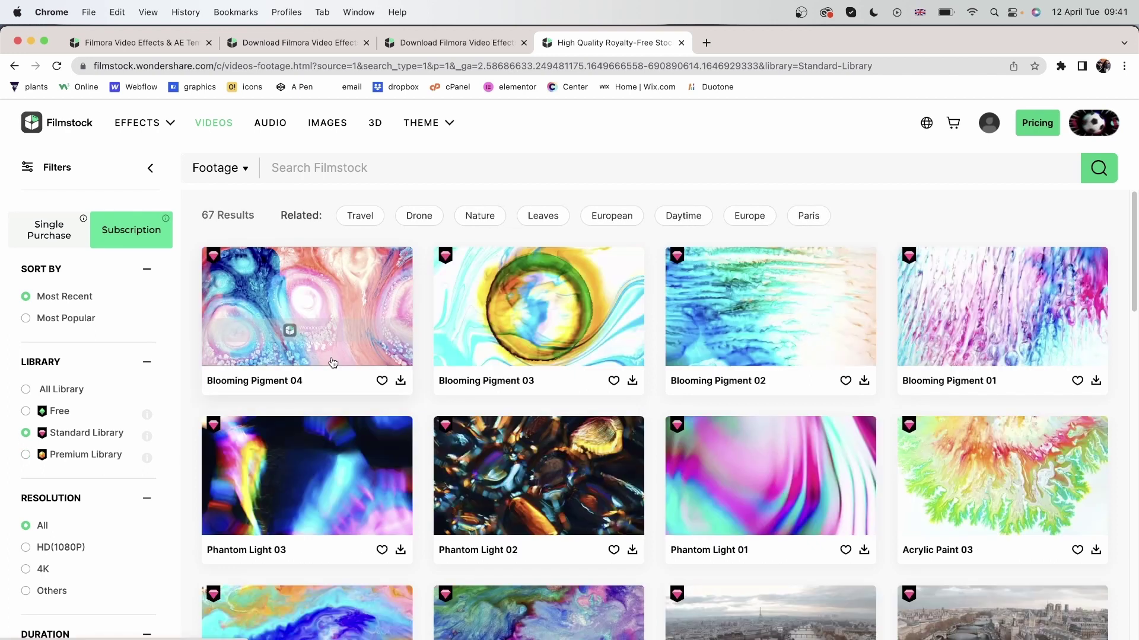
left_click(25, 412)
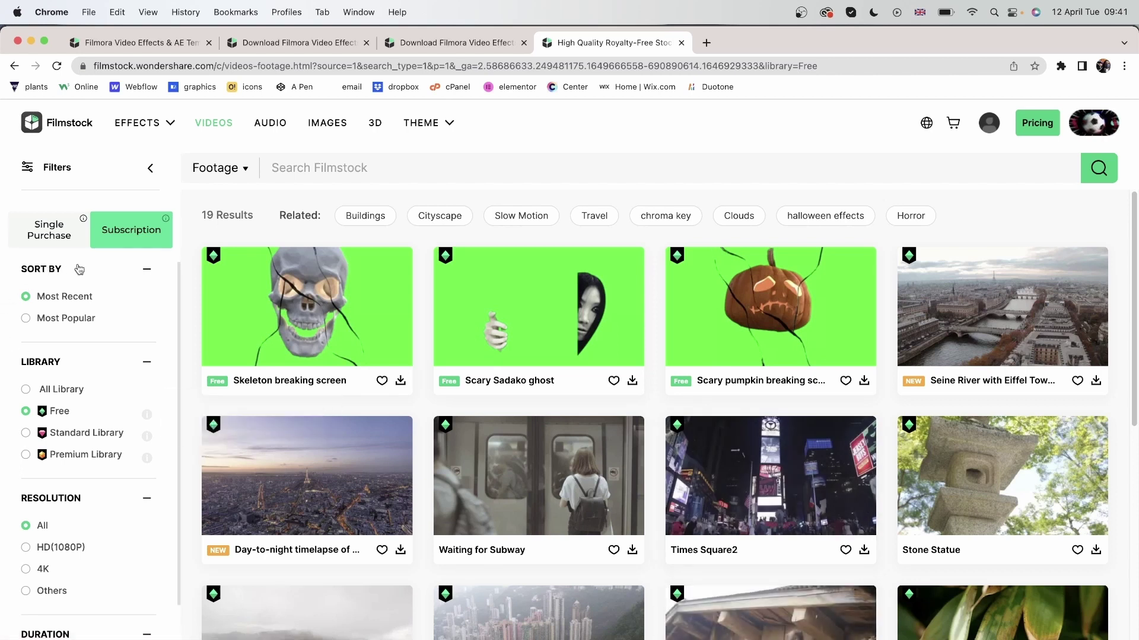
left_click(26, 323)
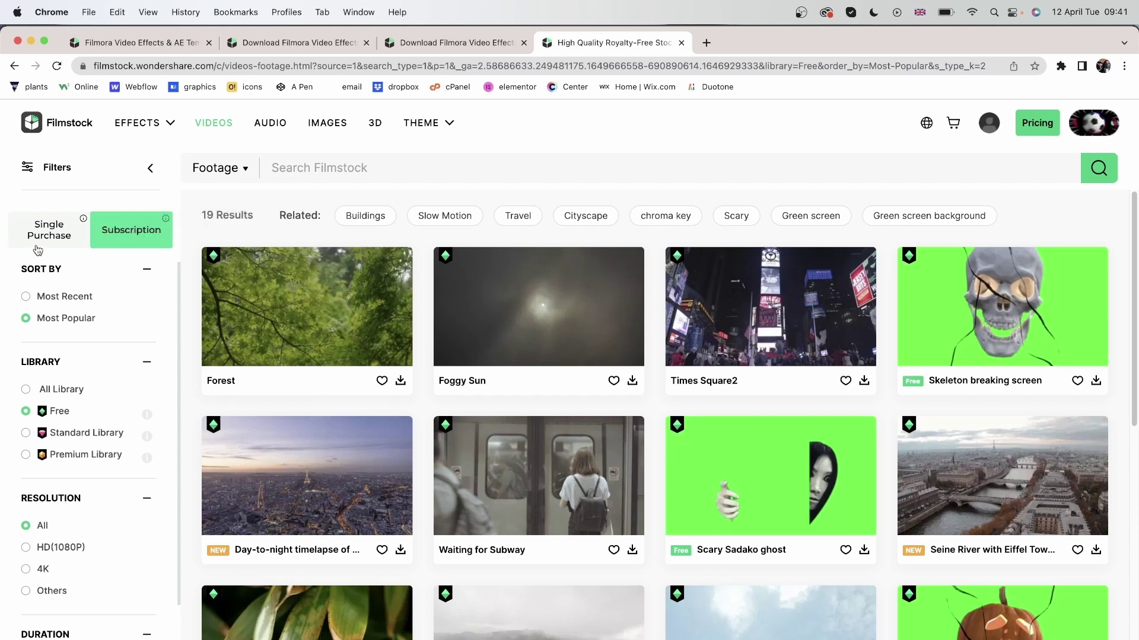
mouse_move(616, 310)
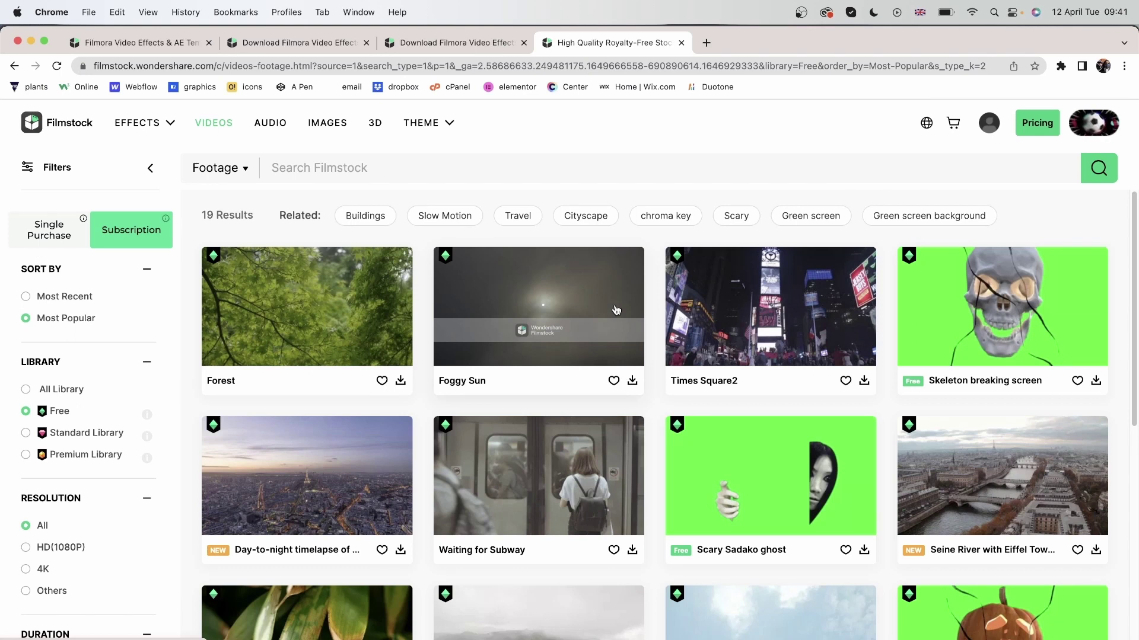
mouse_move(763, 319)
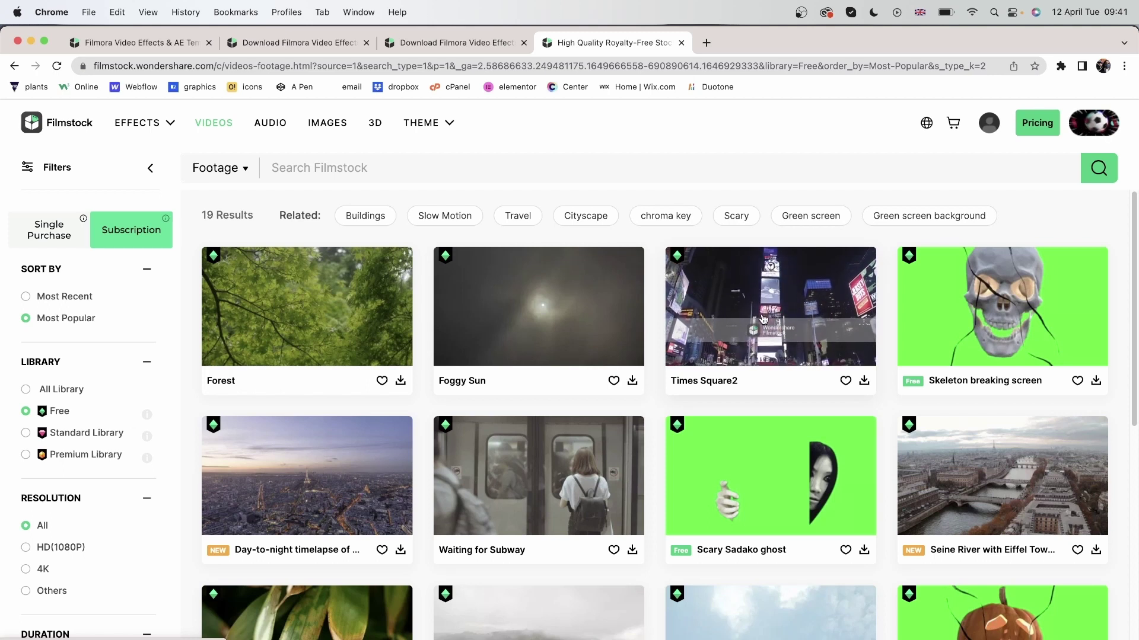
left_click(41, 233)
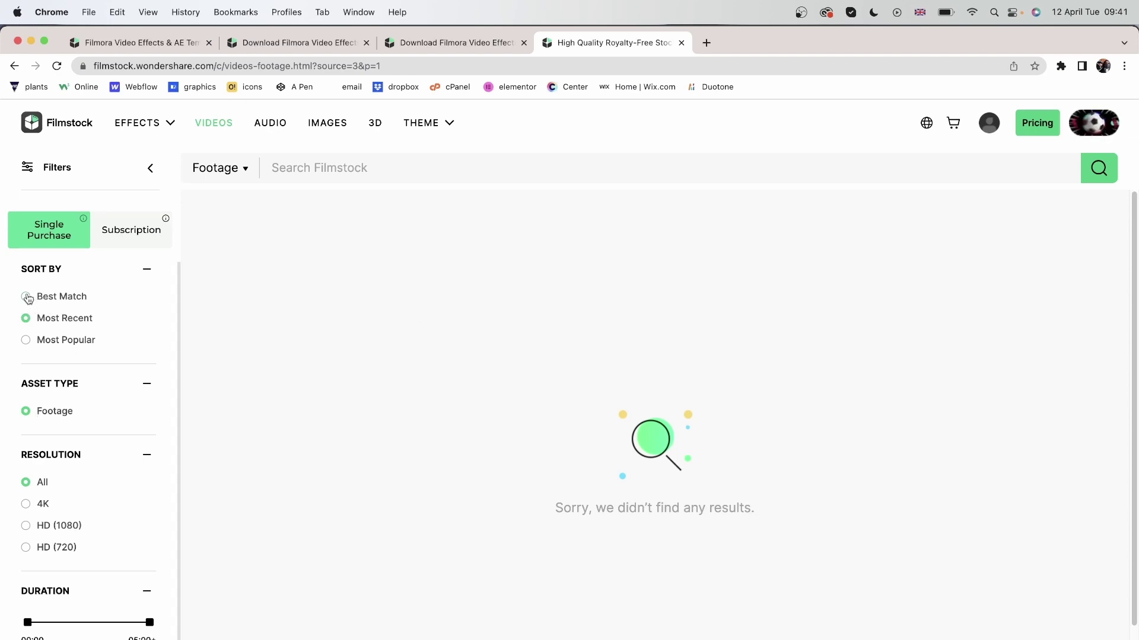
left_click(26, 340)
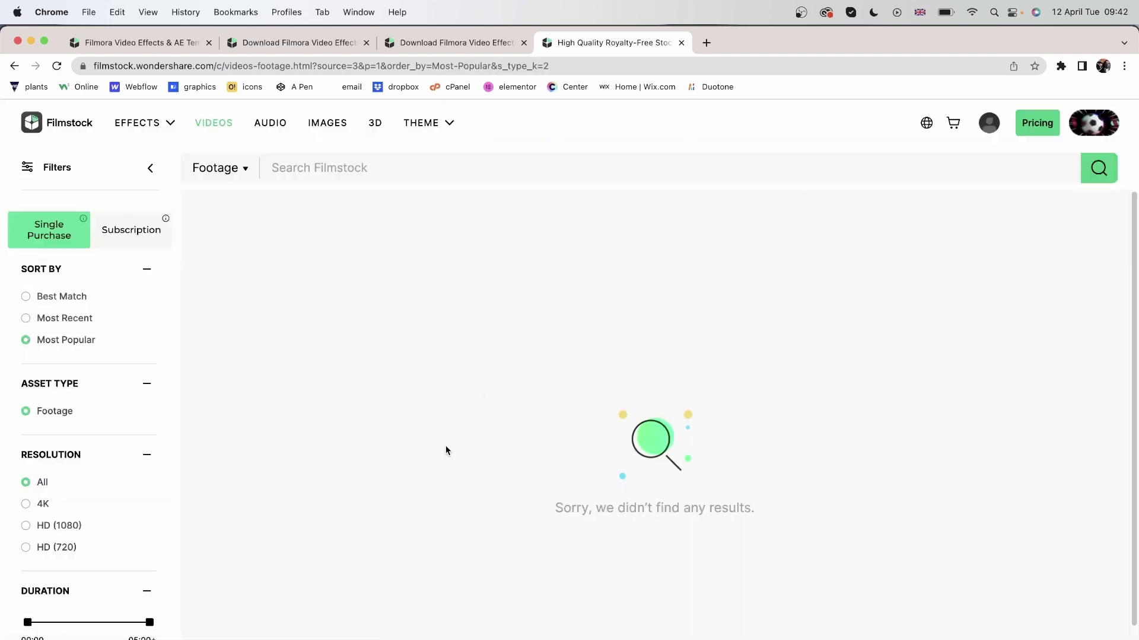
left_click(127, 230)
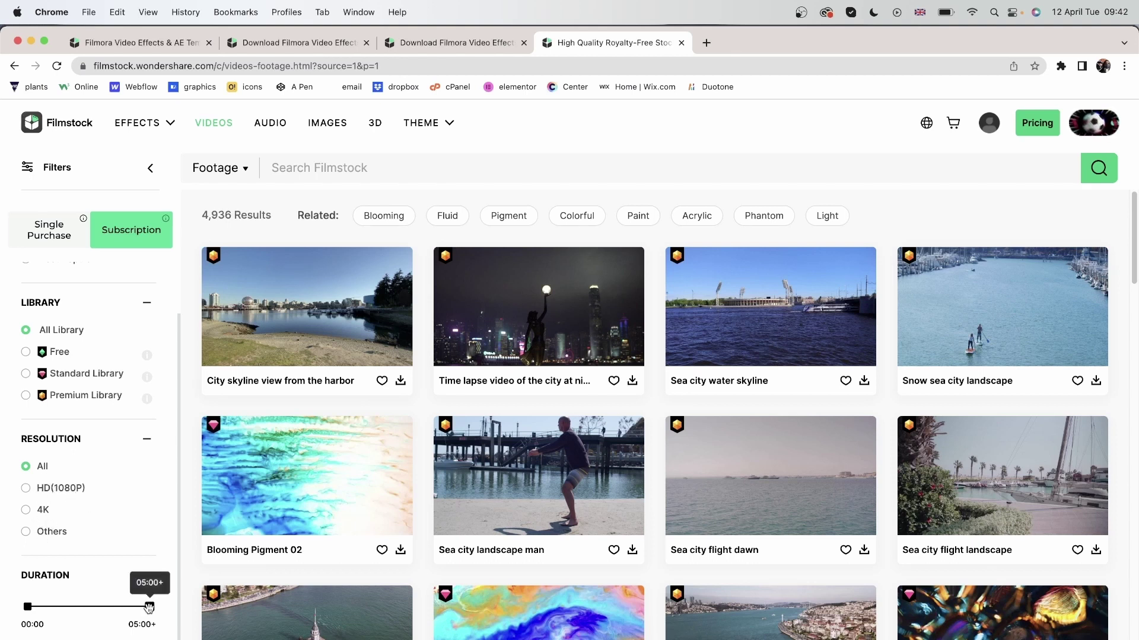
Step: Cap clip duration at 01:34 and search the footage library for 'hat'
left_click_drag(149, 607, 66, 608)
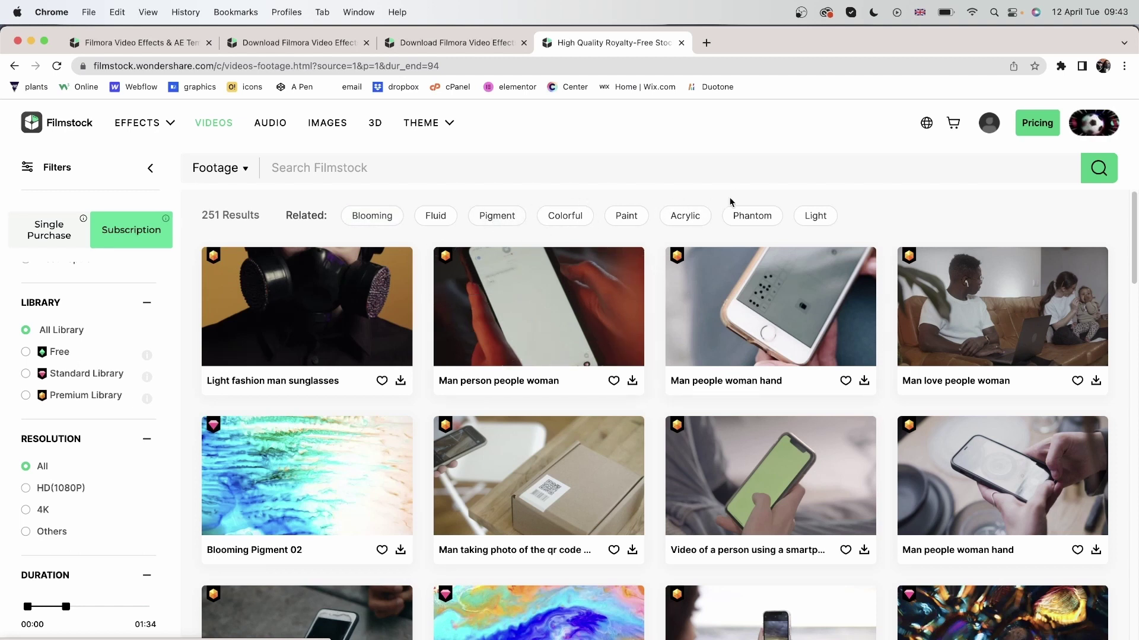
left_click(321, 168)
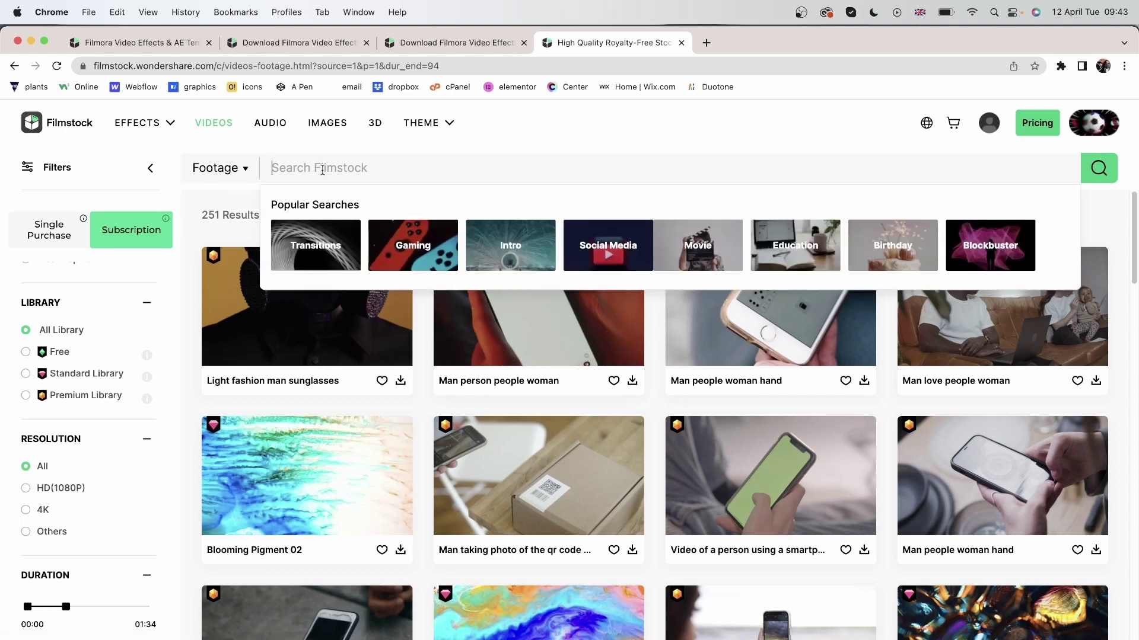
type("hat")
key("Return")
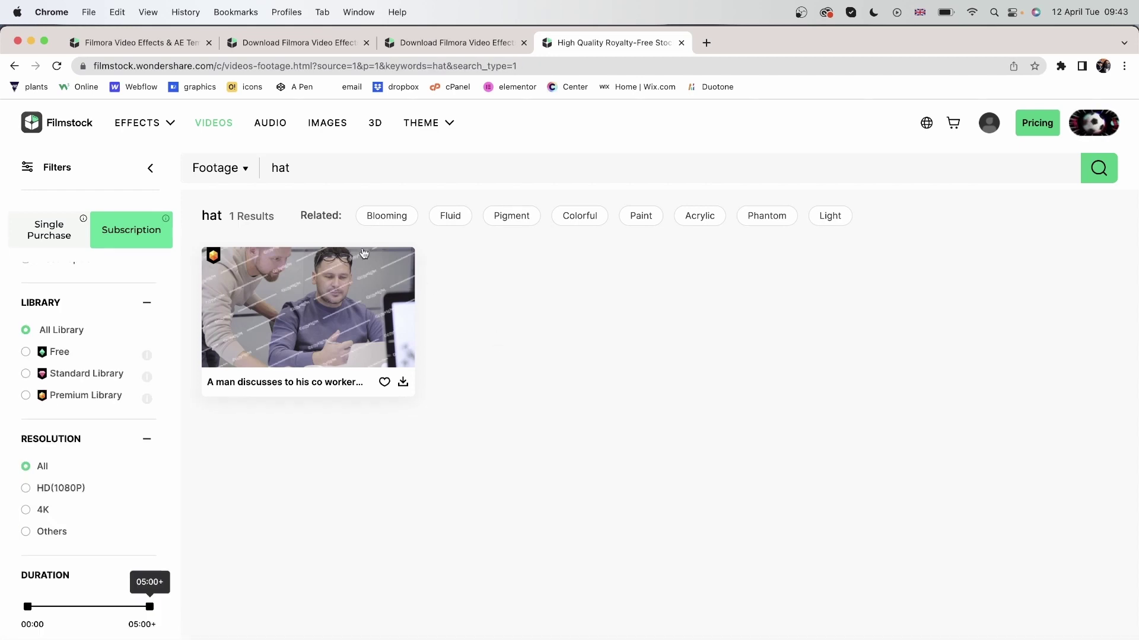
Step: Open the Audio section, view Vibe then Occasion categories, and scroll to the rankings
left_click(271, 124)
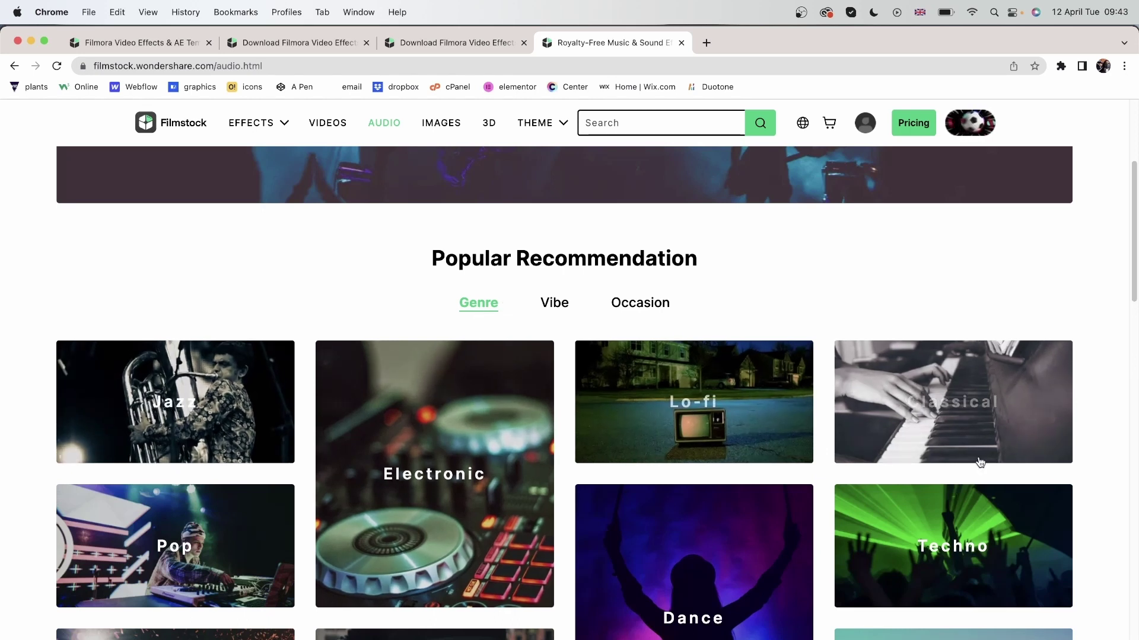
scroll(555, 229, "down", 8)
scroll(555, 229, "up", 10)
left_click(555, 428)
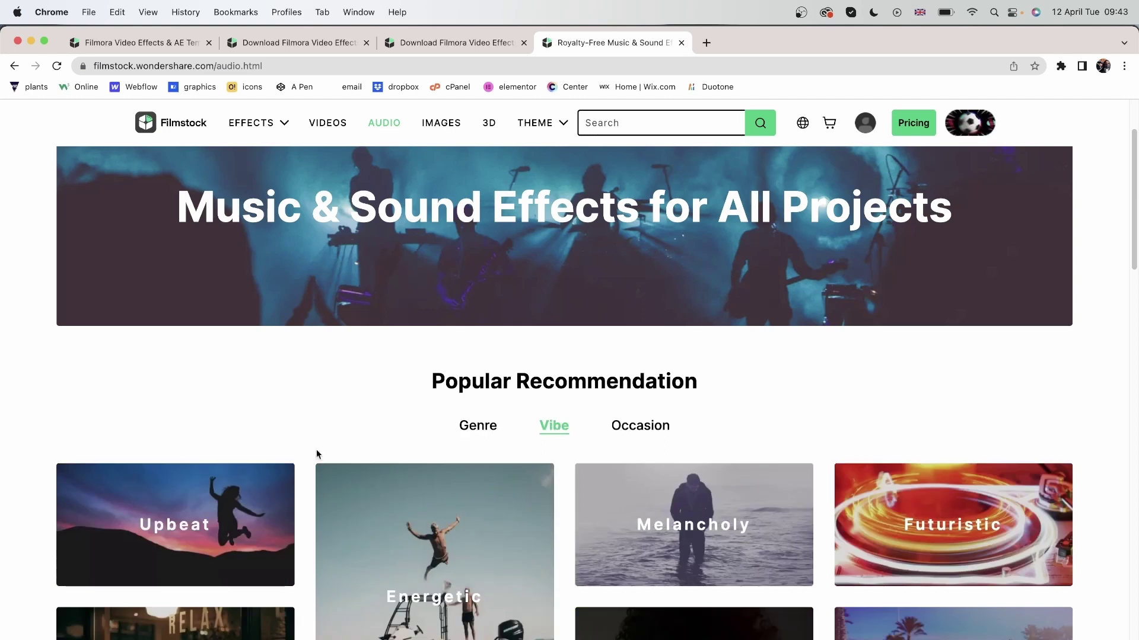
scroll(178, 453, "down", 3)
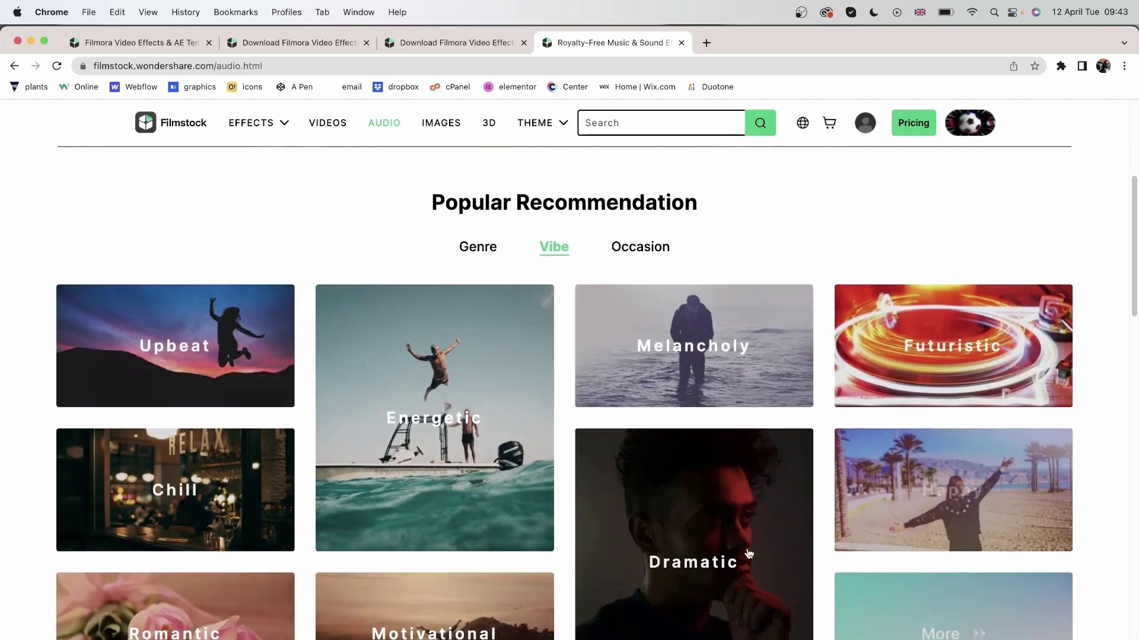
left_click(639, 249)
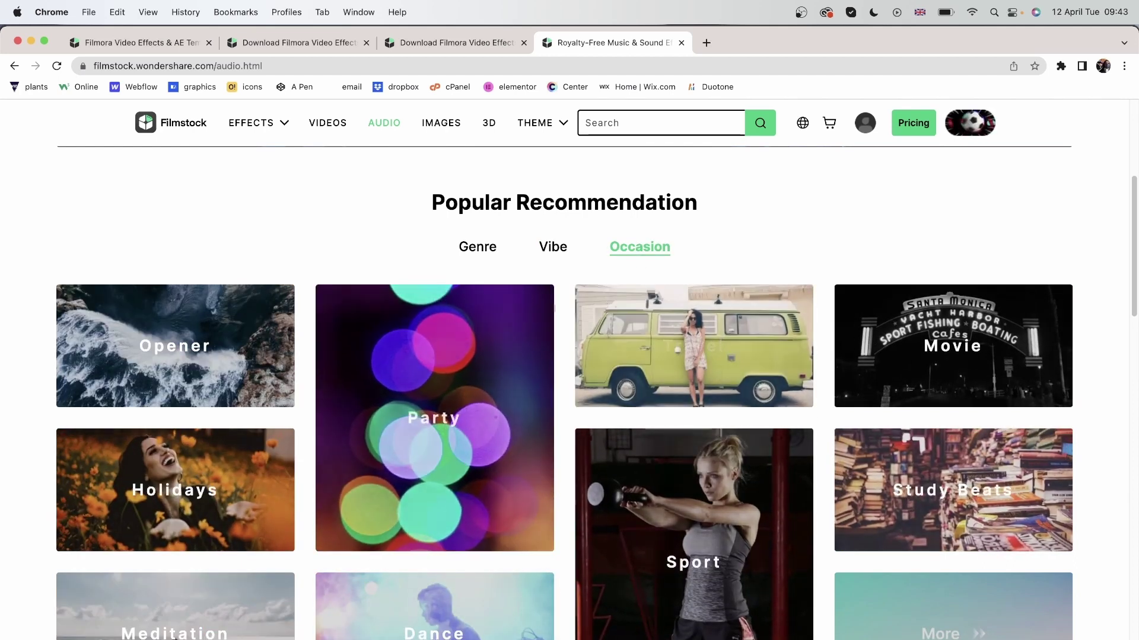
scroll(510, 326, "down", 10)
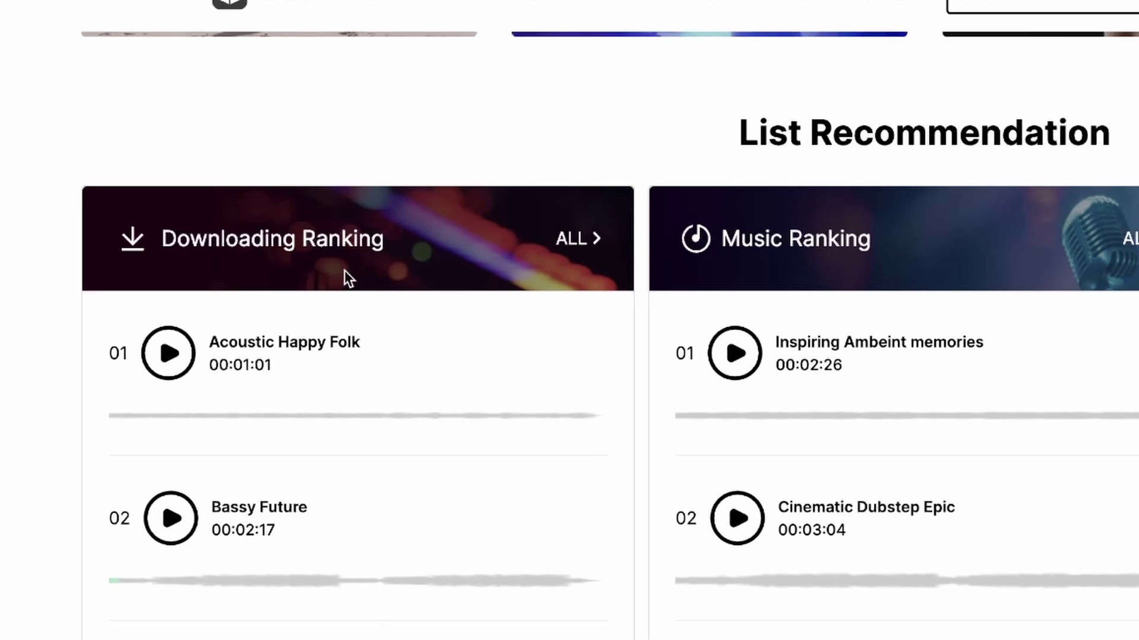
Step: Preview Acoustic Happy Folk, Inspiring Ambeint memories and Record scratch 03, then bring up the Sound Effect Ranking link's menu
left_click(158, 372)
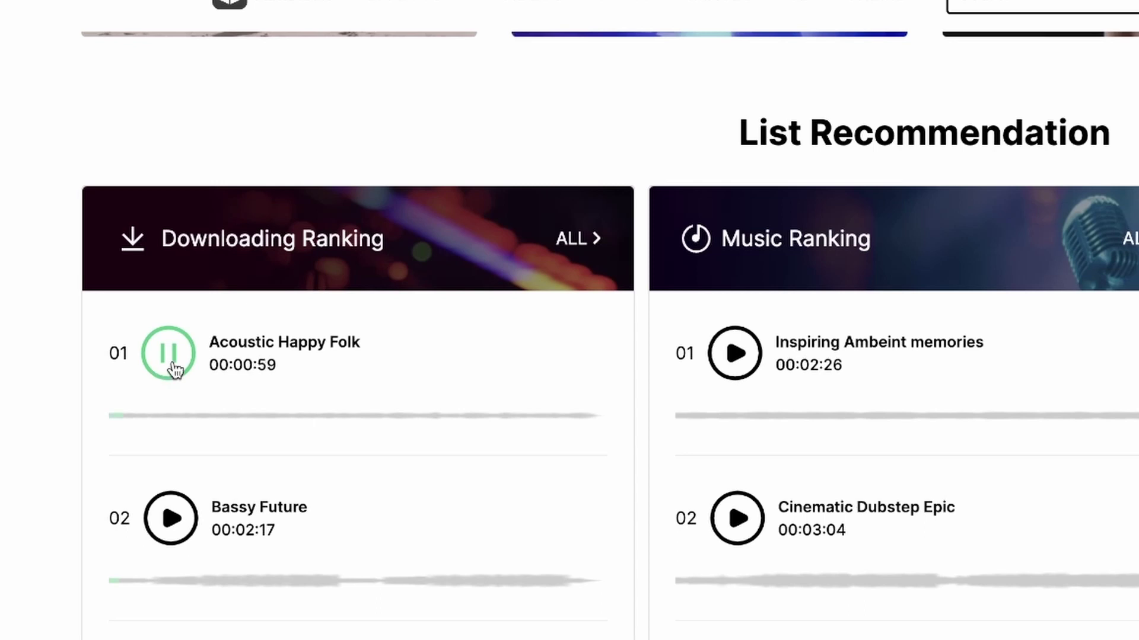
left_click(174, 367)
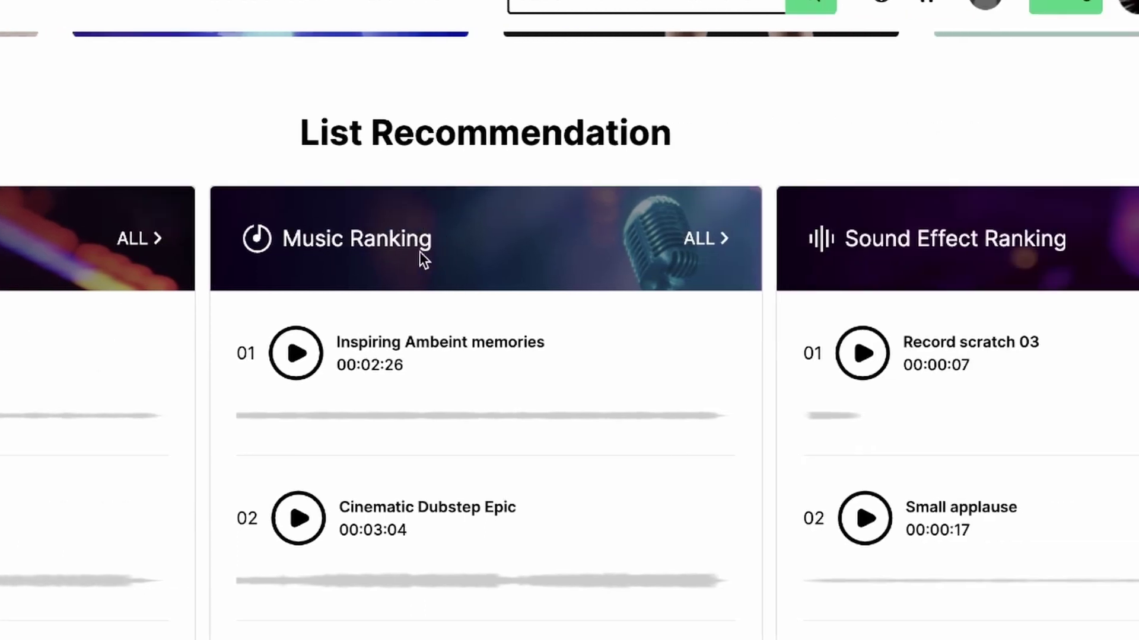
left_click(302, 360)
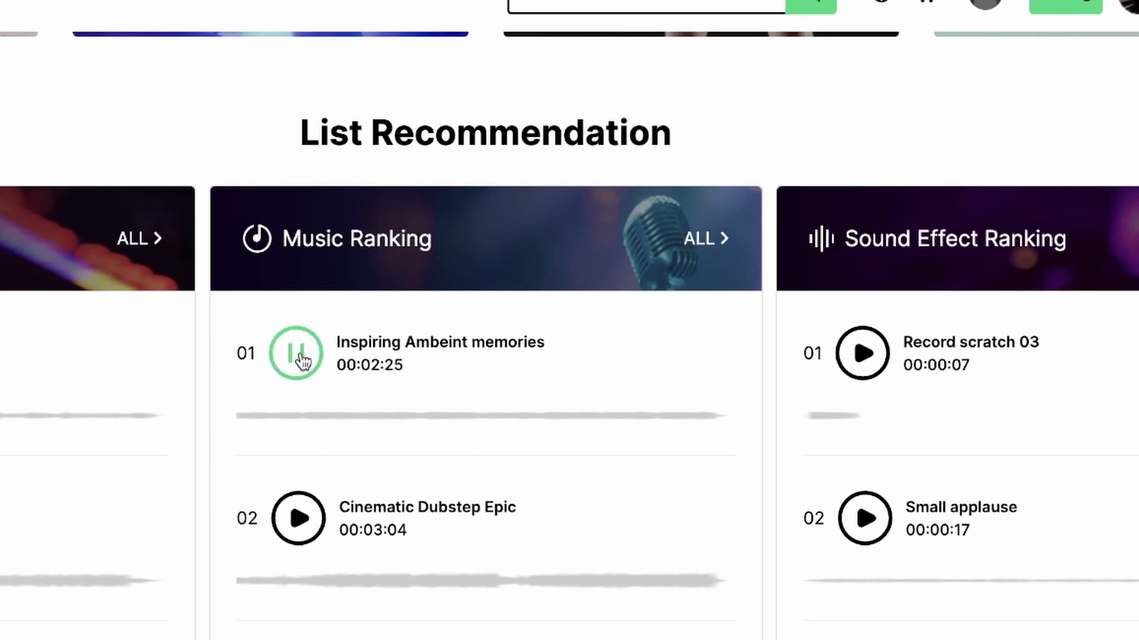
left_click(301, 359)
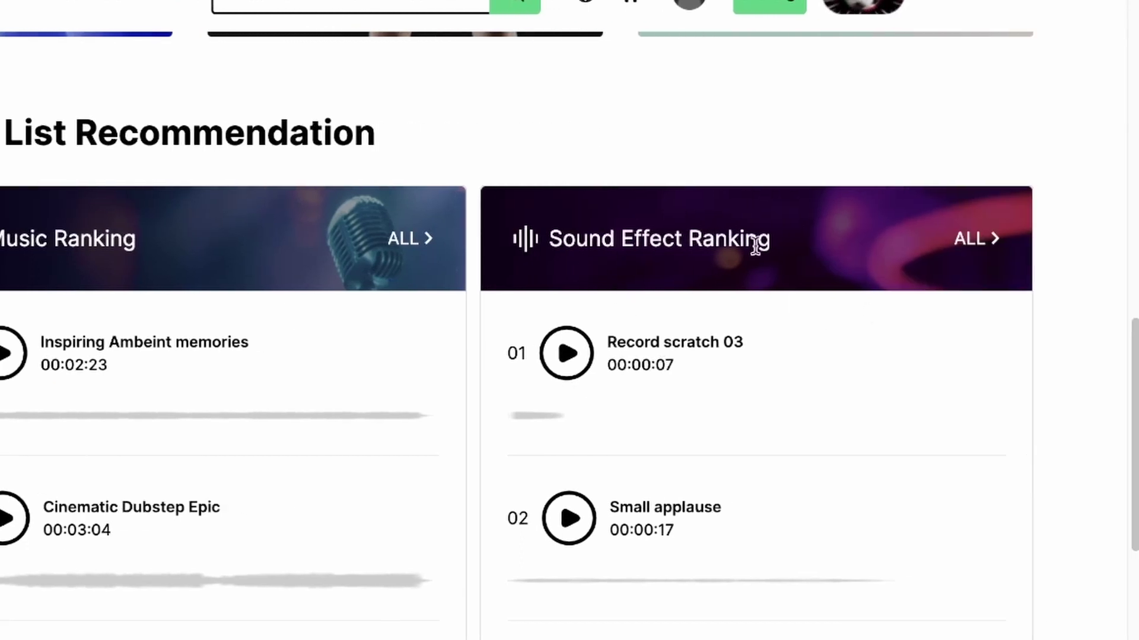
left_click(573, 367)
left_click(573, 367)
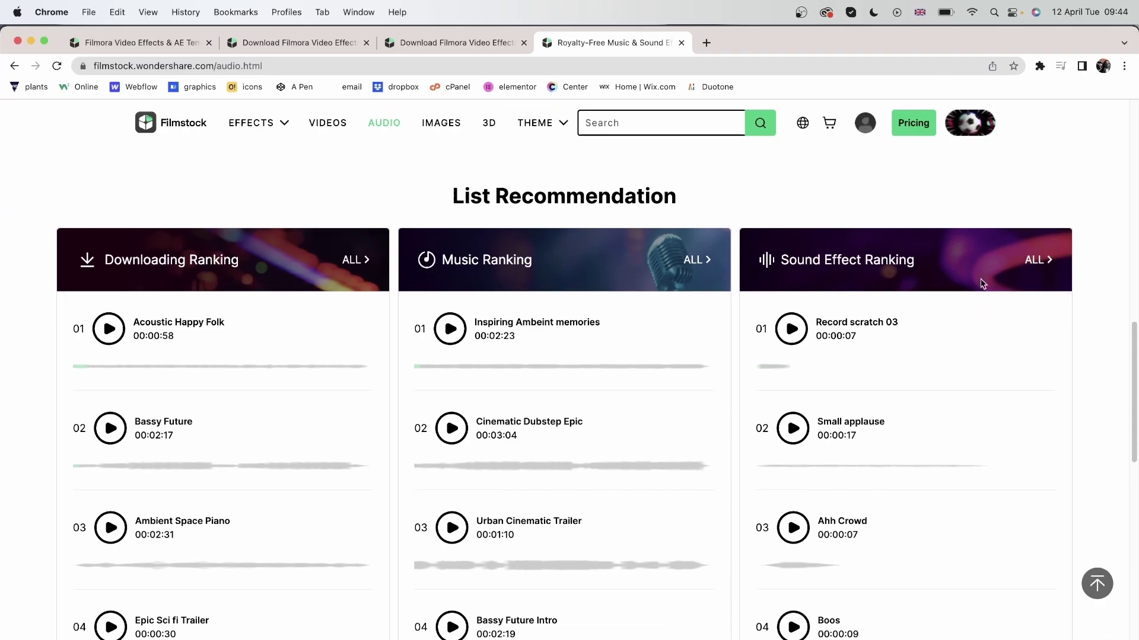
right_click(1035, 260)
Step: Open the full Sound Effect Ranking in a new tab and look through it
left_click(1021, 271)
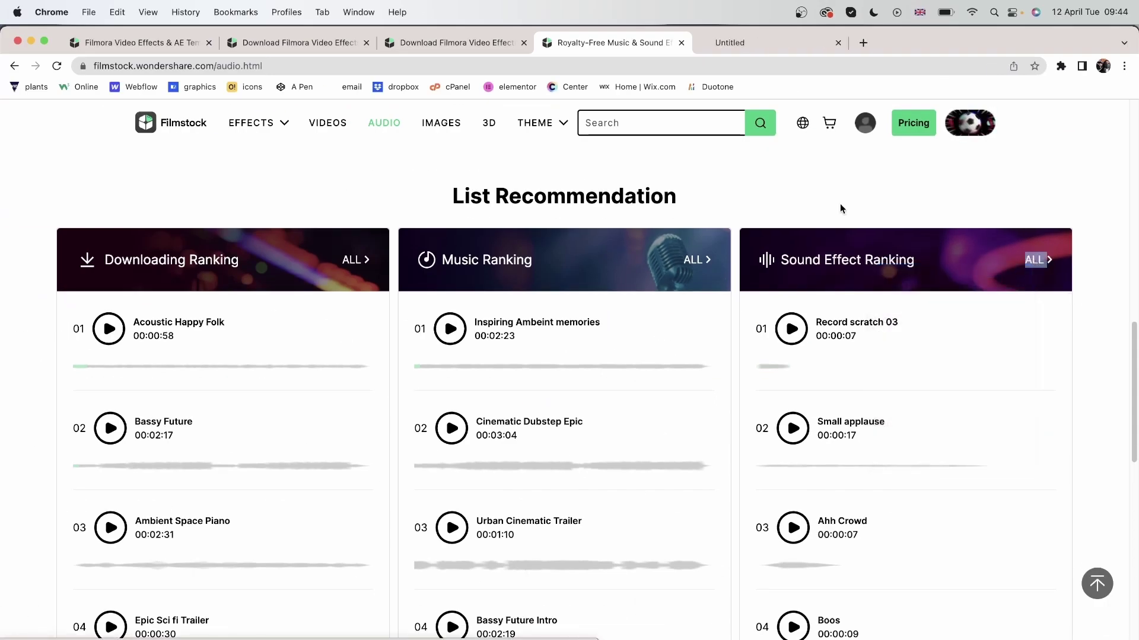
left_click(767, 38)
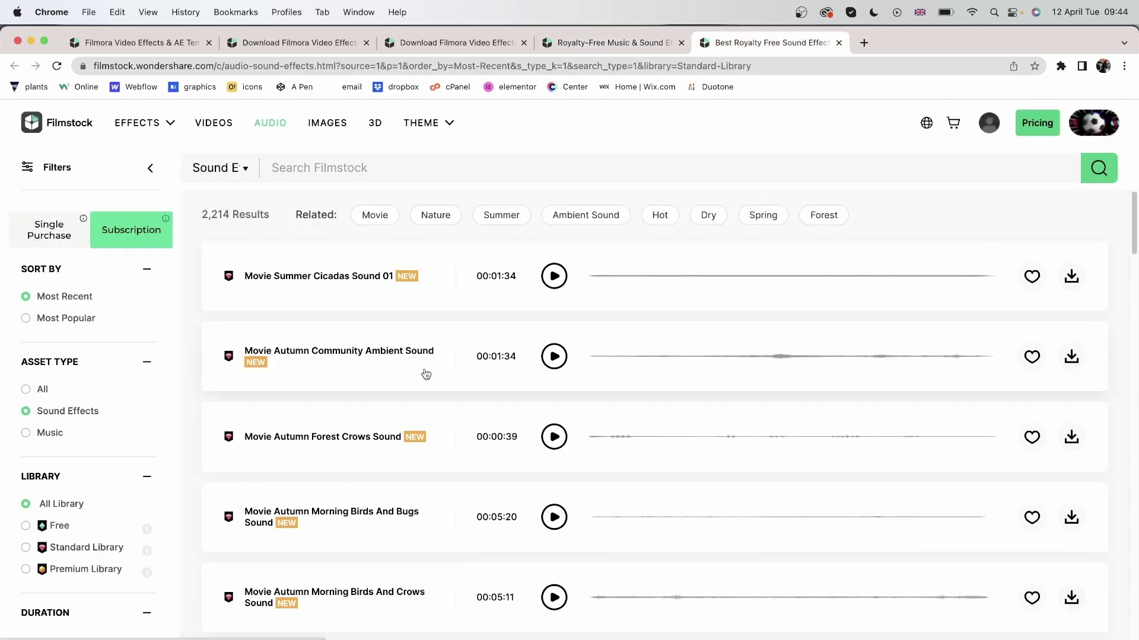
scroll(424, 373, "down", 15)
scroll(425, 372, "down", 20)
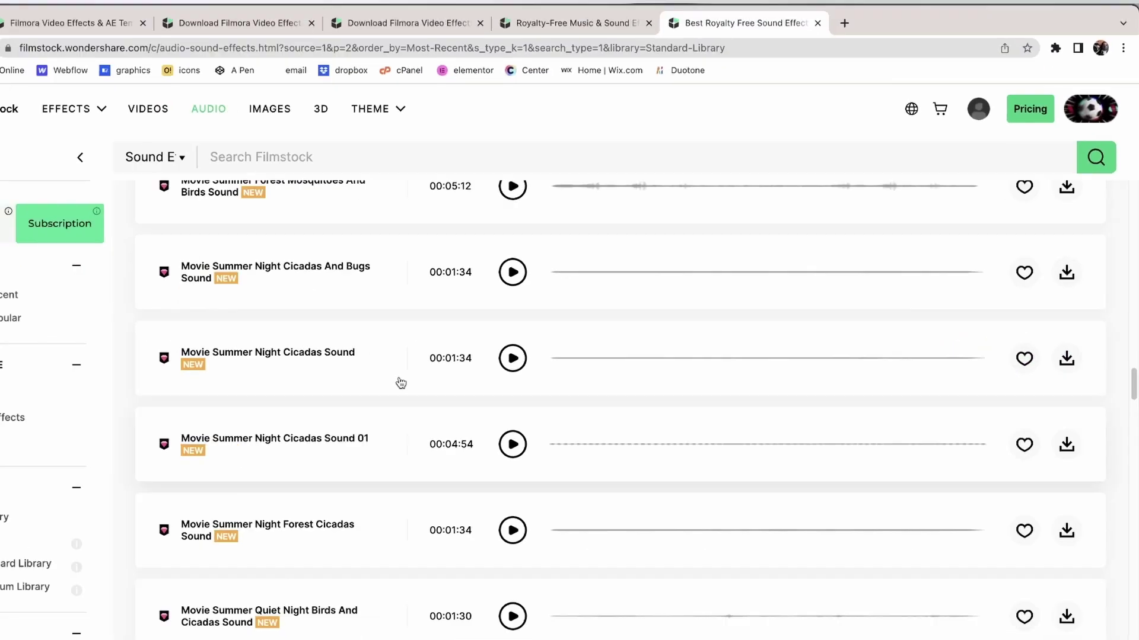
scroll(425, 379, "up", 15)
scroll(448, 378, "up", 5)
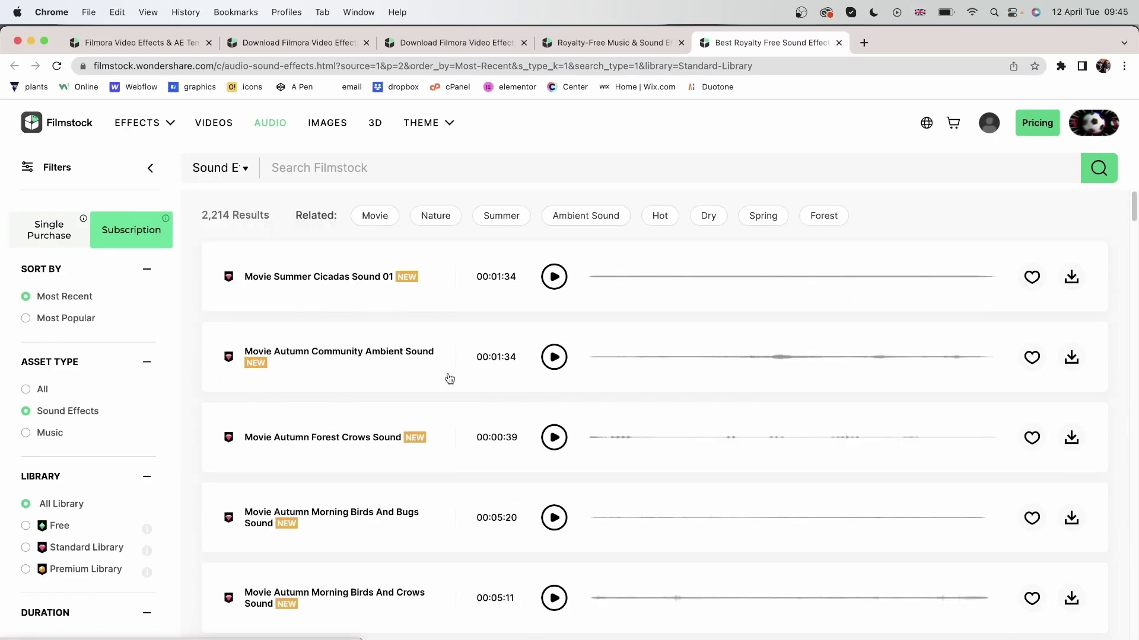
Step: Filter to Subscription Music from the Premium Library and shorten the maximum duration
left_click(48, 237)
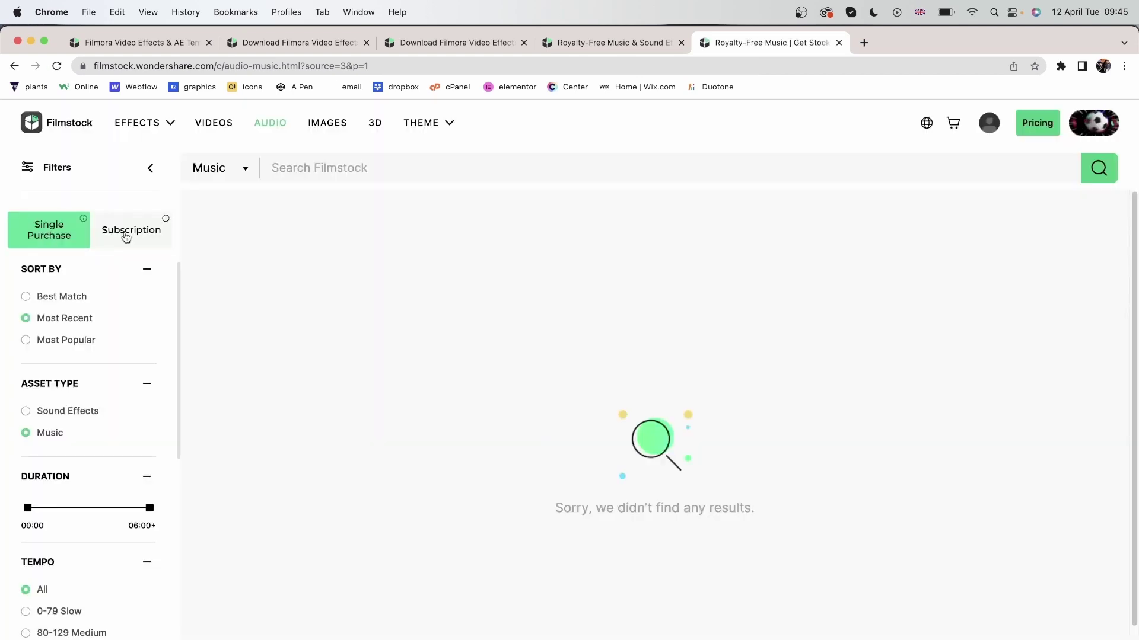
left_click(143, 237)
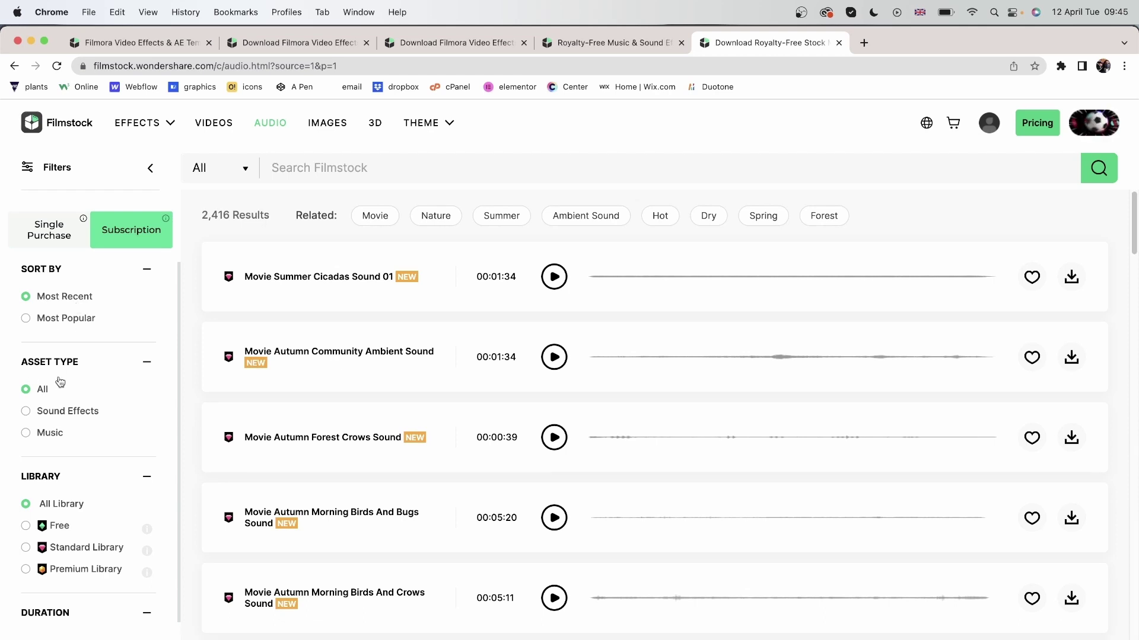
left_click(27, 418)
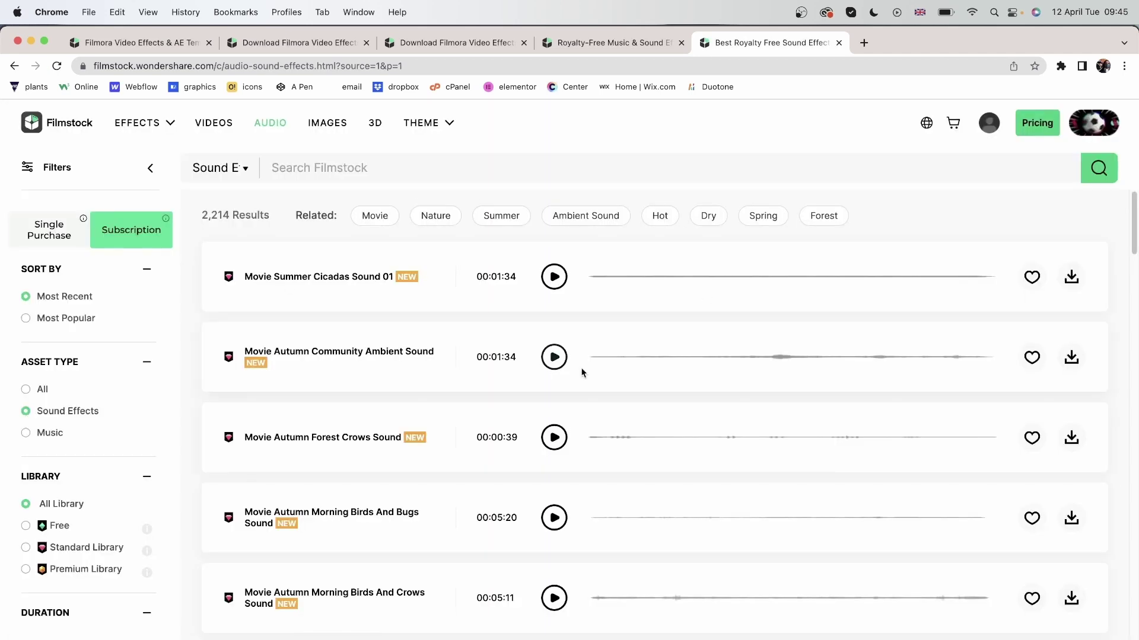
left_click(26, 433)
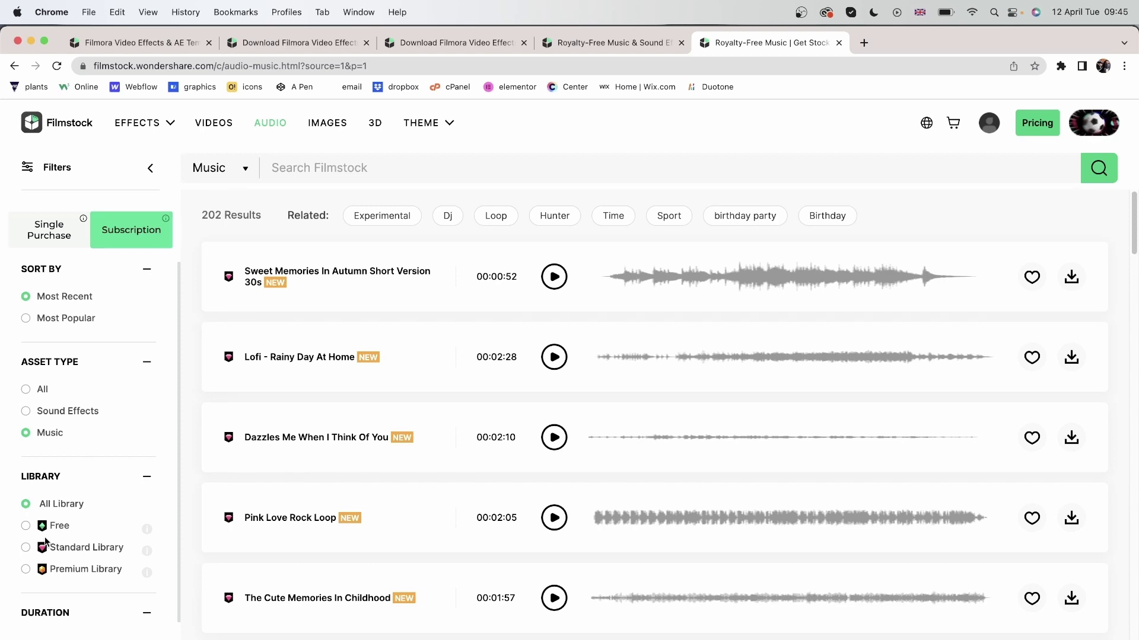
left_click(26, 526)
left_click(26, 550)
left_click(27, 570)
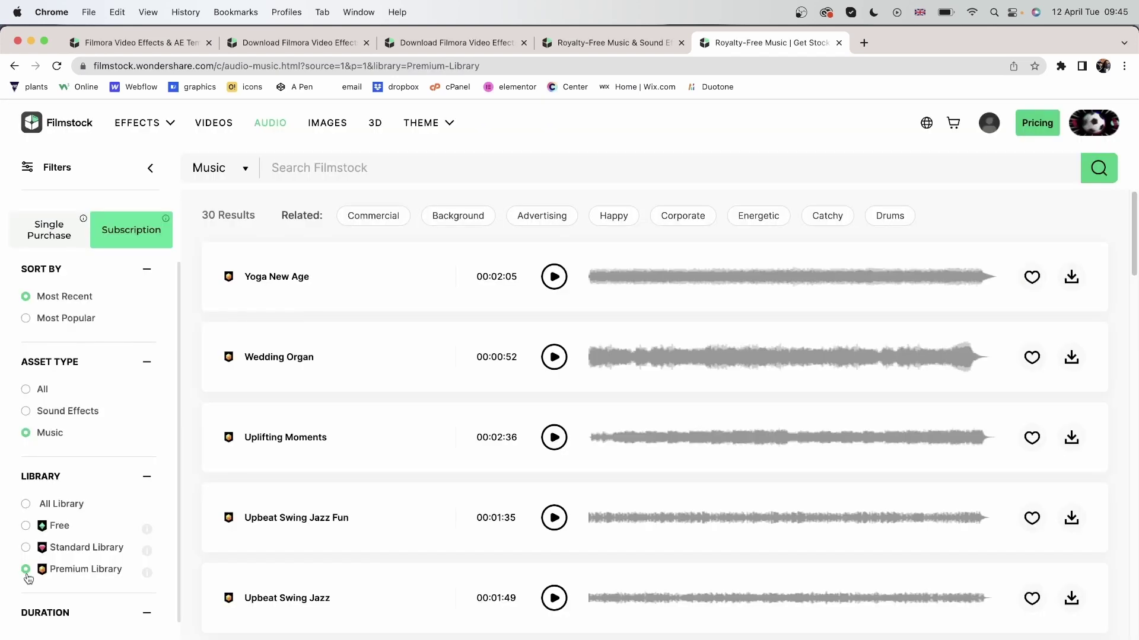
scroll(27, 573, "down", 2)
left_click_drag(151, 607, 27, 607)
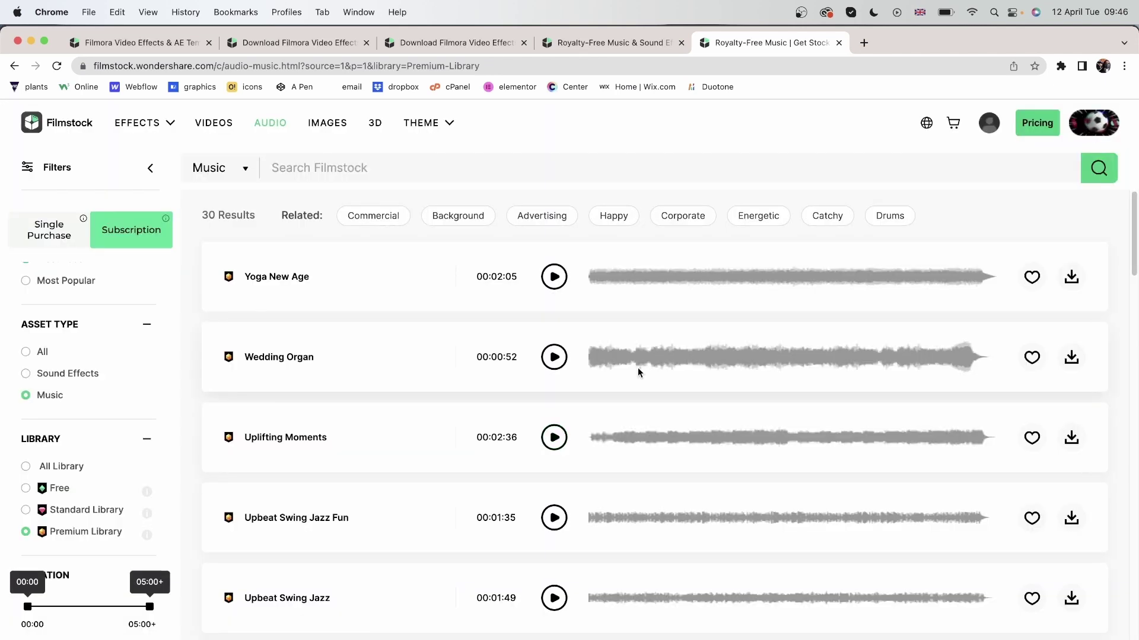
Step: Open Commercial music, preview Summer Surfing through Futuristic Beat, then search commercial across All types
left_click(388, 219)
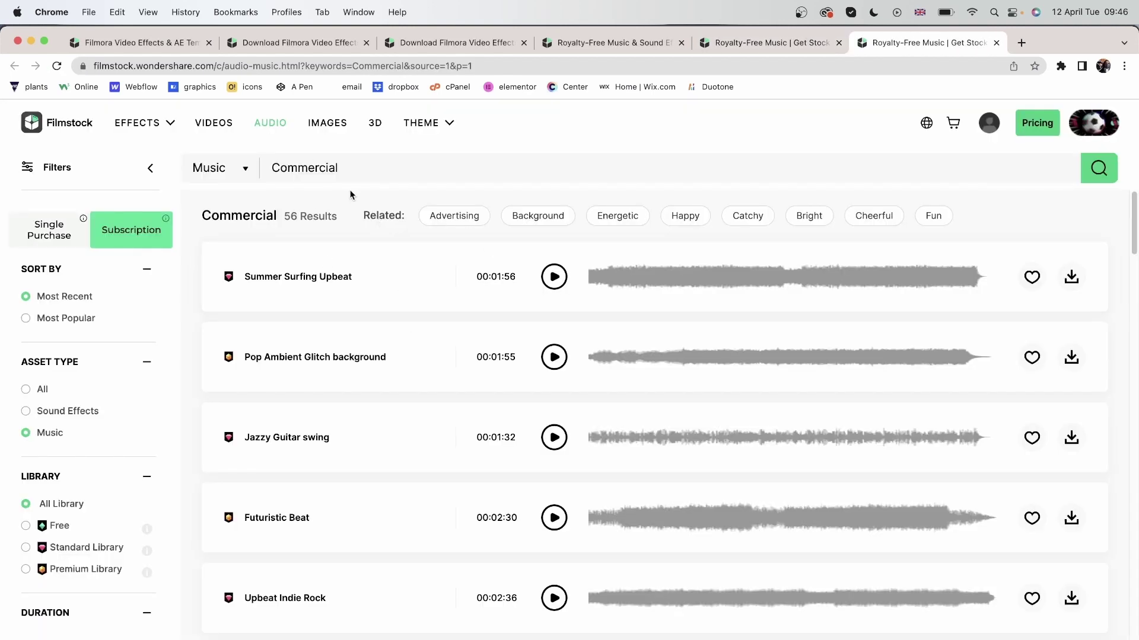
left_click(553, 277)
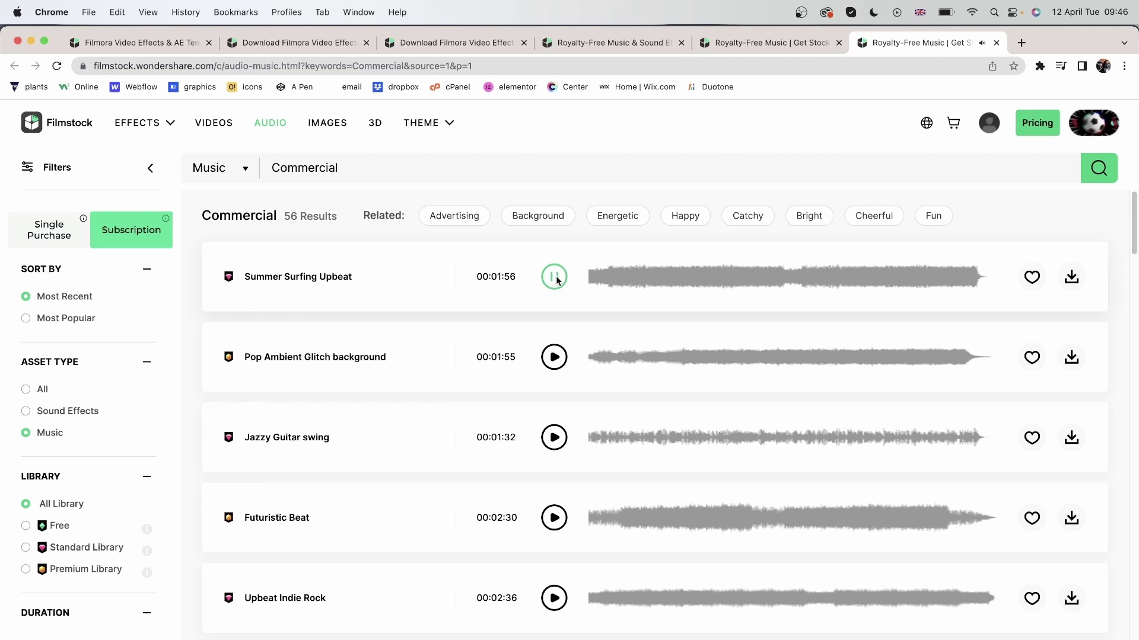
left_click(555, 361)
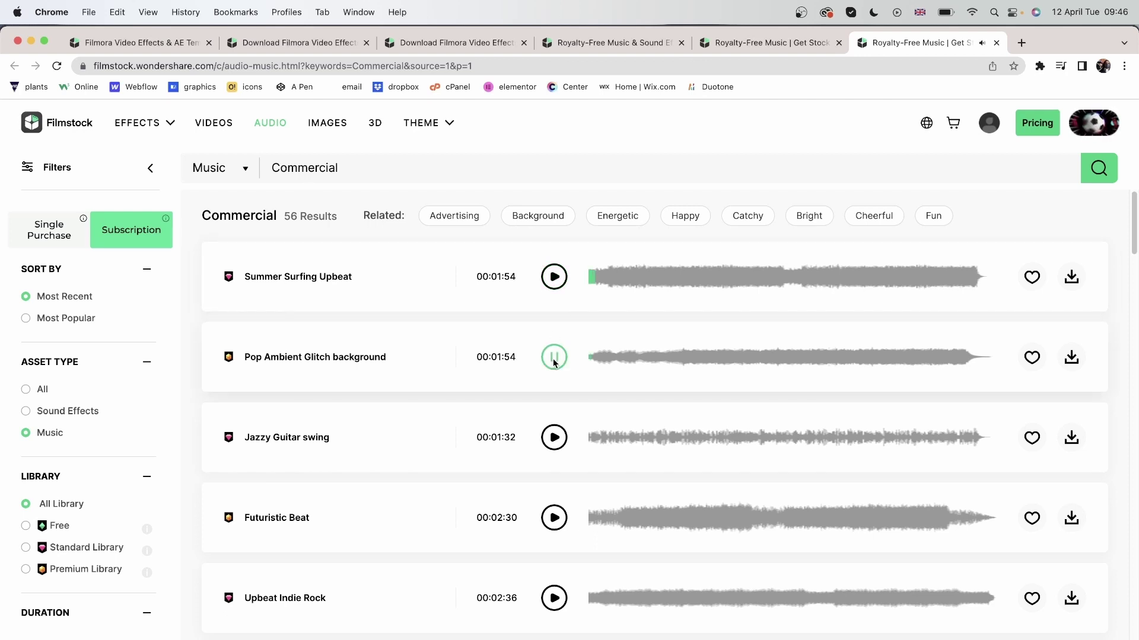
left_click(555, 440)
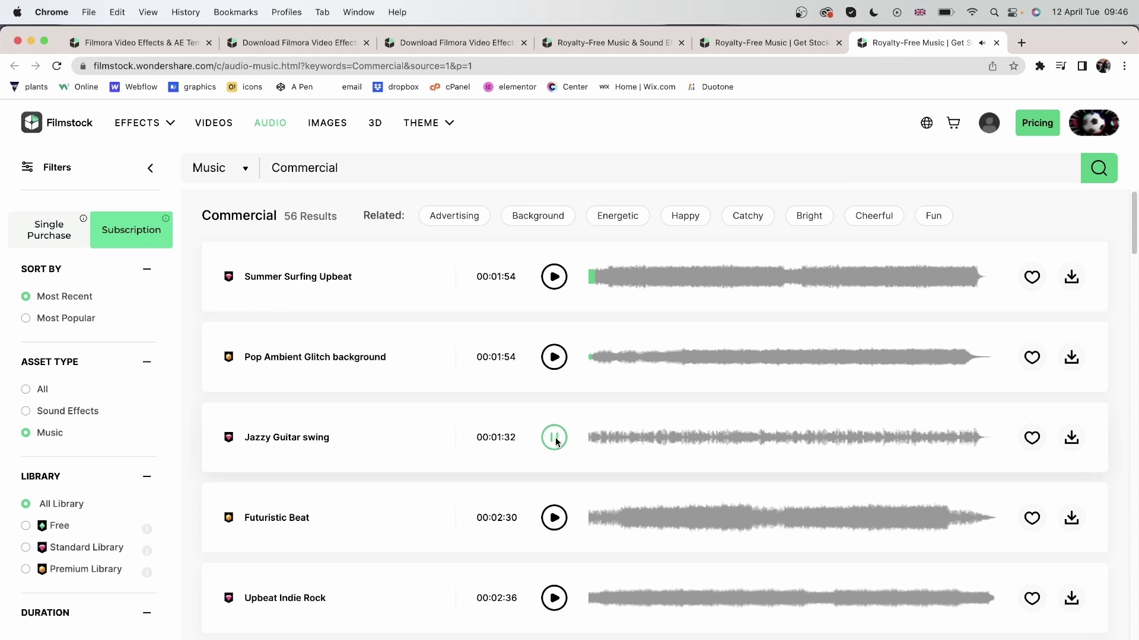
left_click(555, 518)
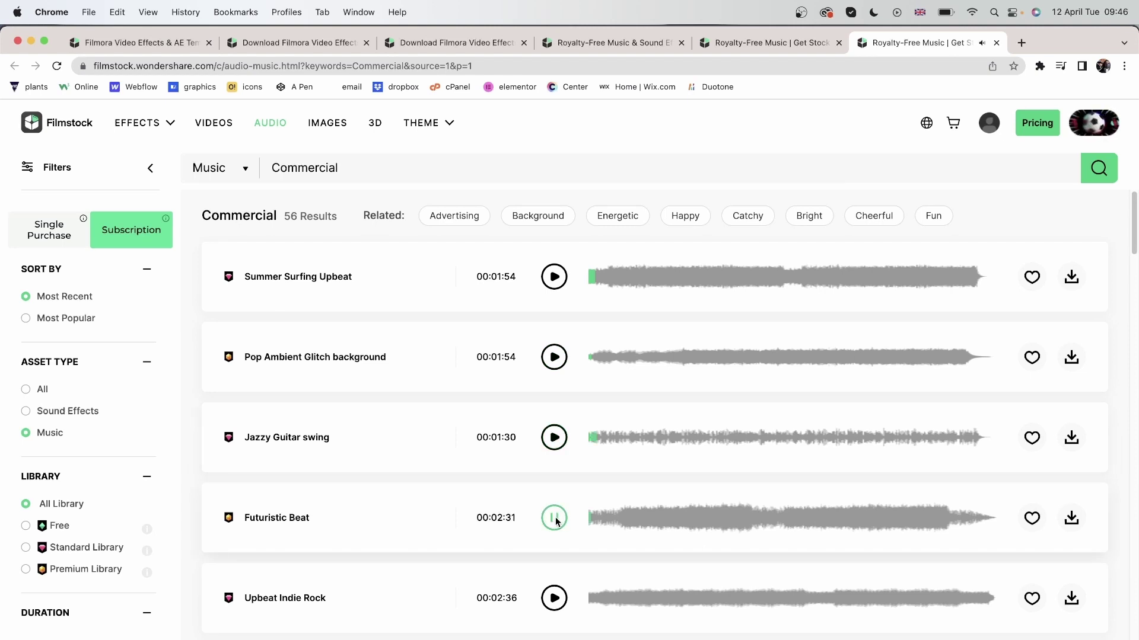
left_click(555, 519)
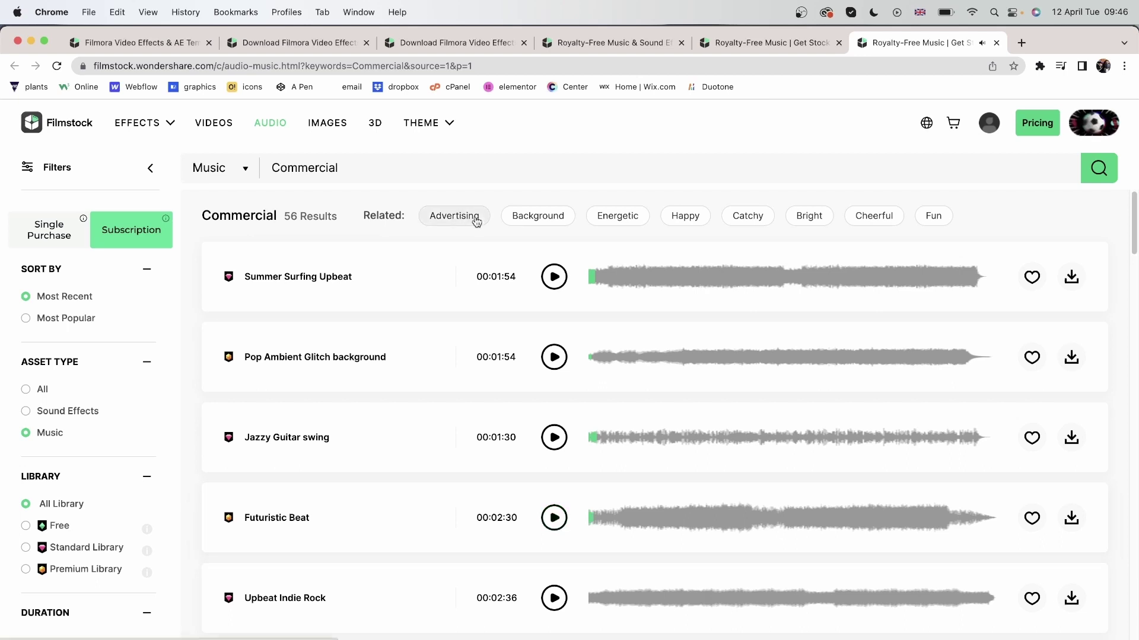
left_click(247, 170)
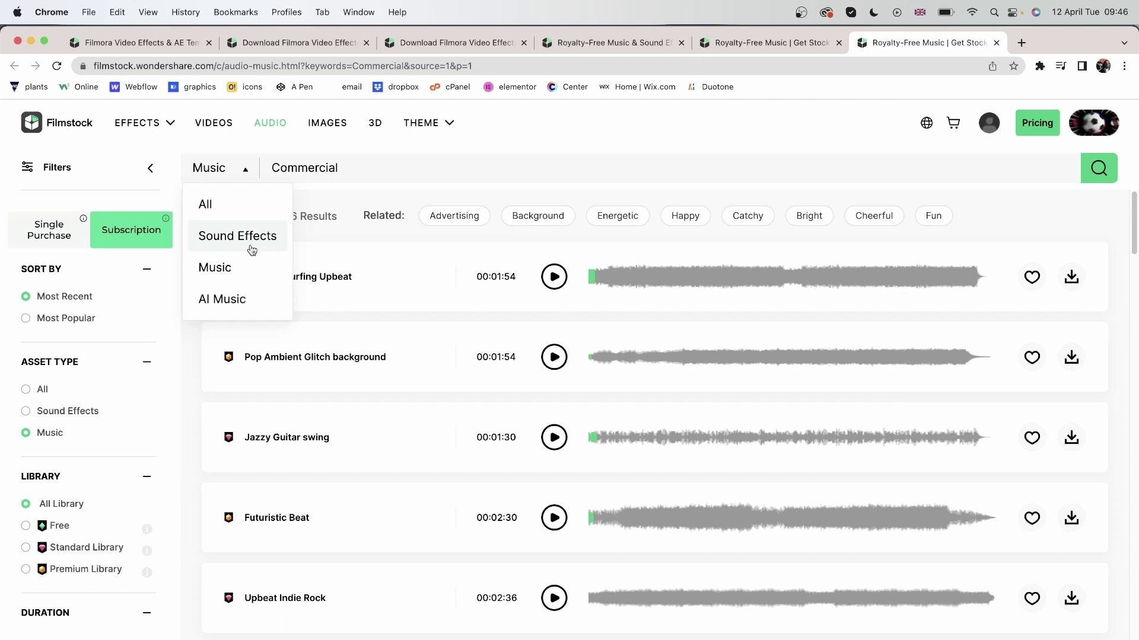
left_click(249, 311)
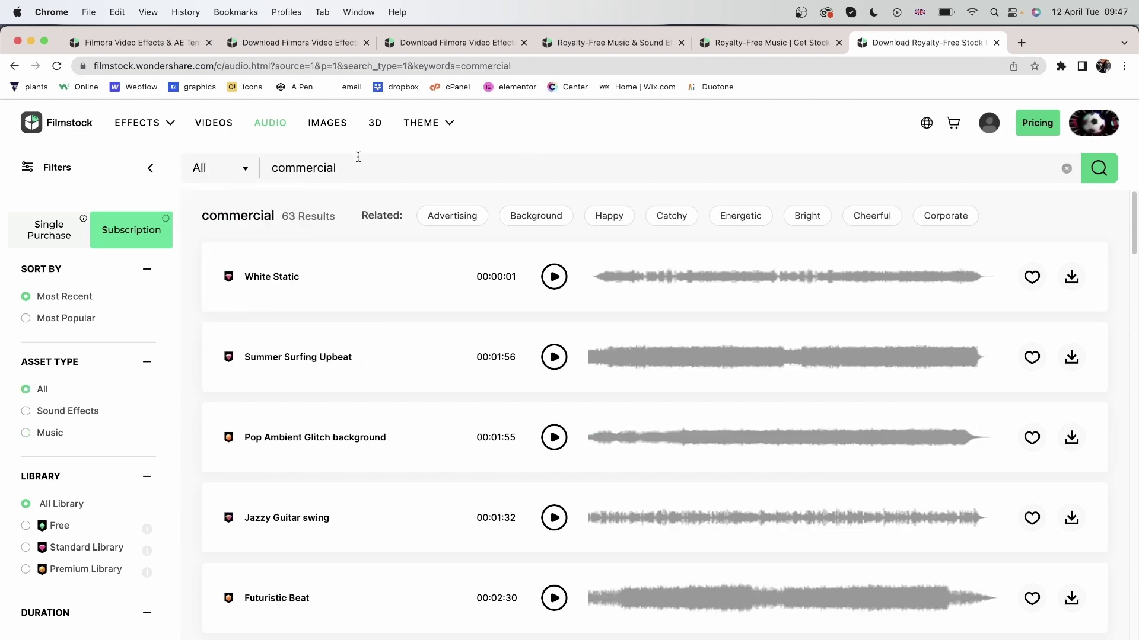
Step: From the Images library, open the Green Screen category (119 photos) in a new tab
left_click(327, 123)
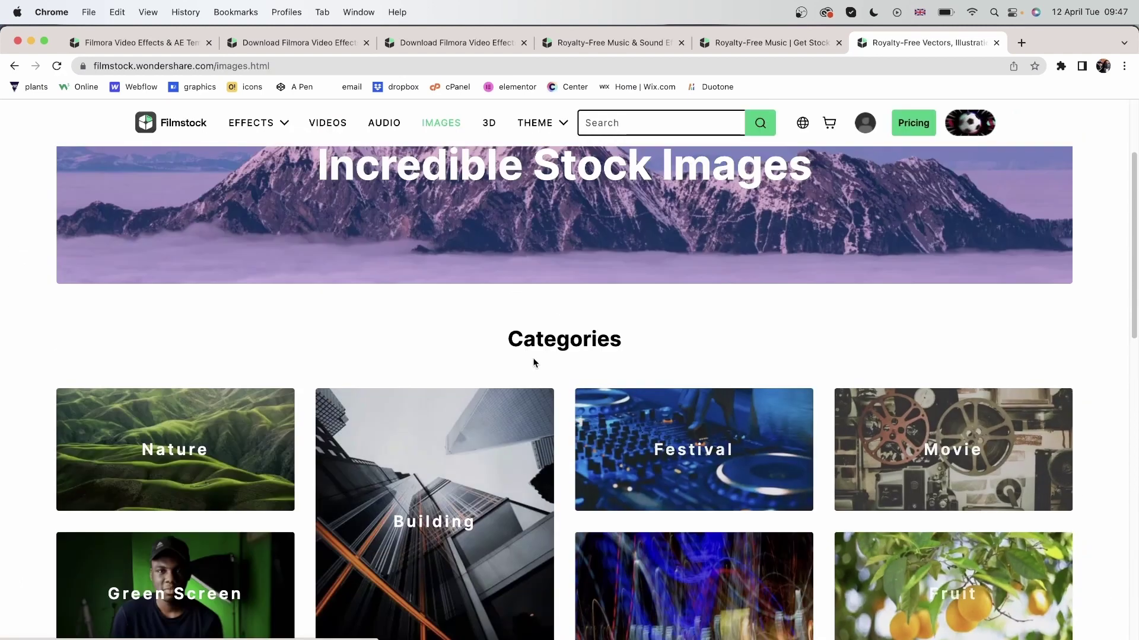
scroll(140, 346, "down", 5)
right_click(140, 346)
left_click(178, 323)
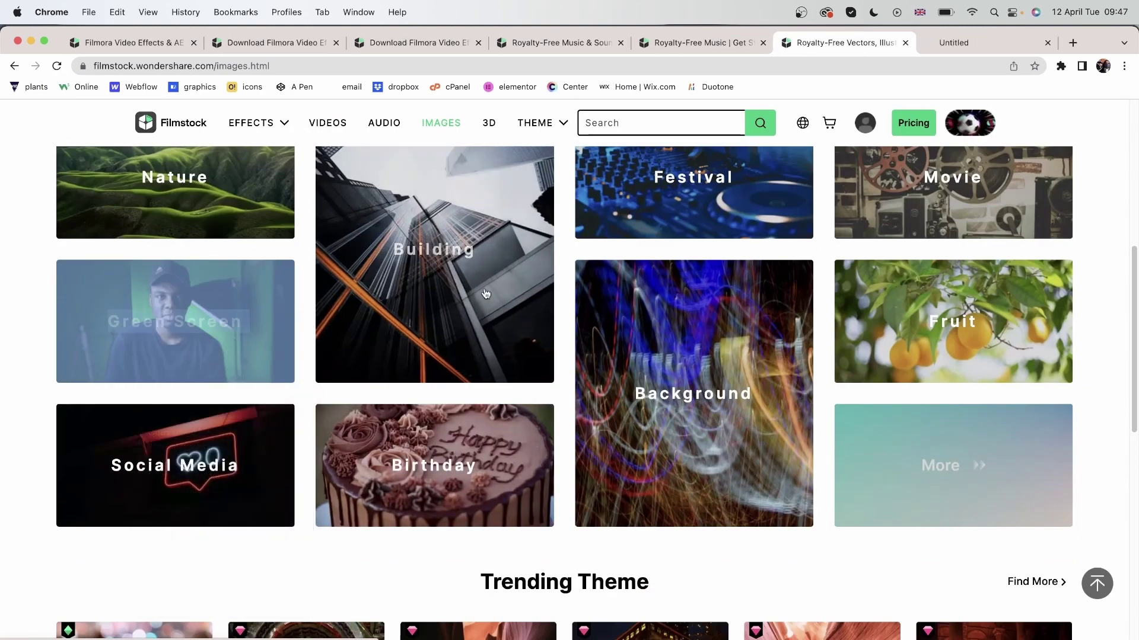
Step: On the Green screen photo results, try the with-people and without-people filters
left_click(987, 44)
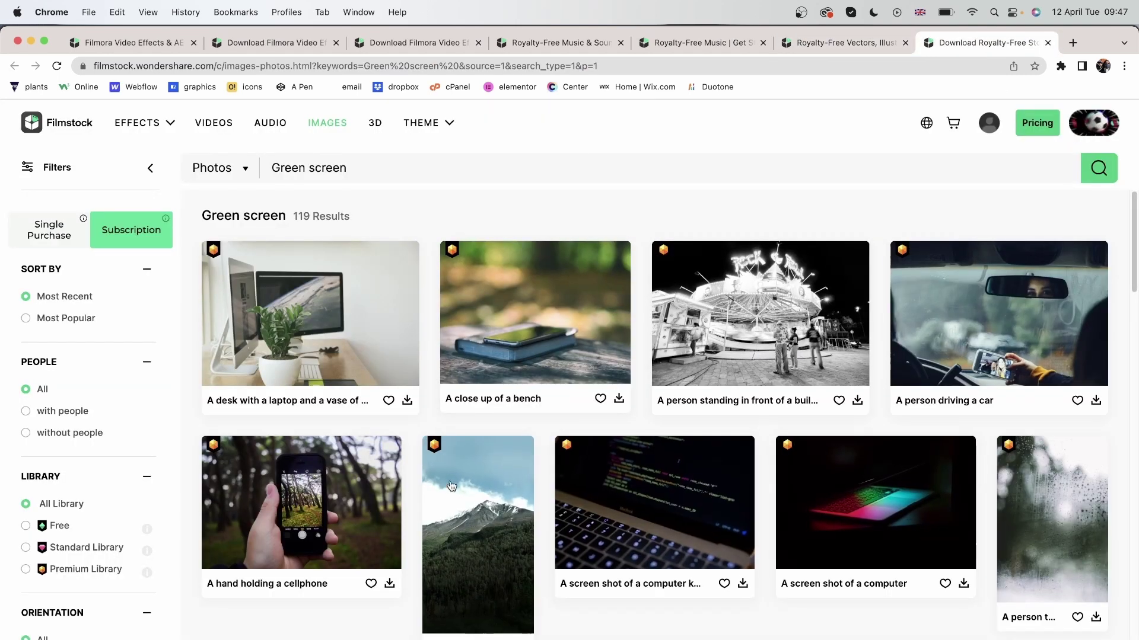
scroll(411, 476, "down", 5)
scroll(412, 476, "down", 5)
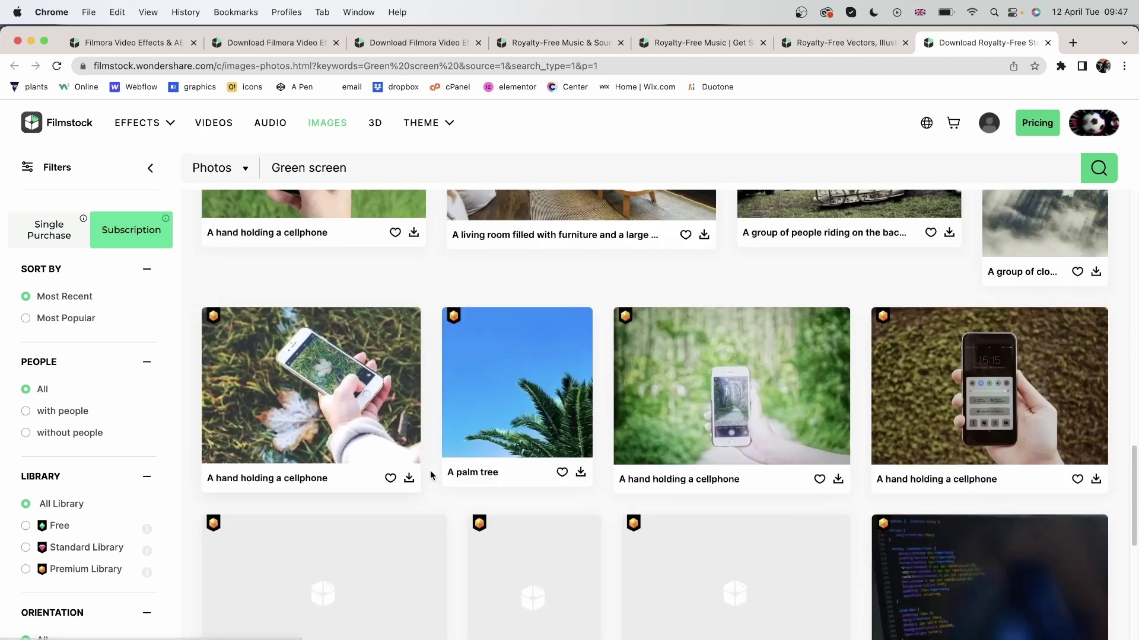
scroll(413, 381, "down", 10)
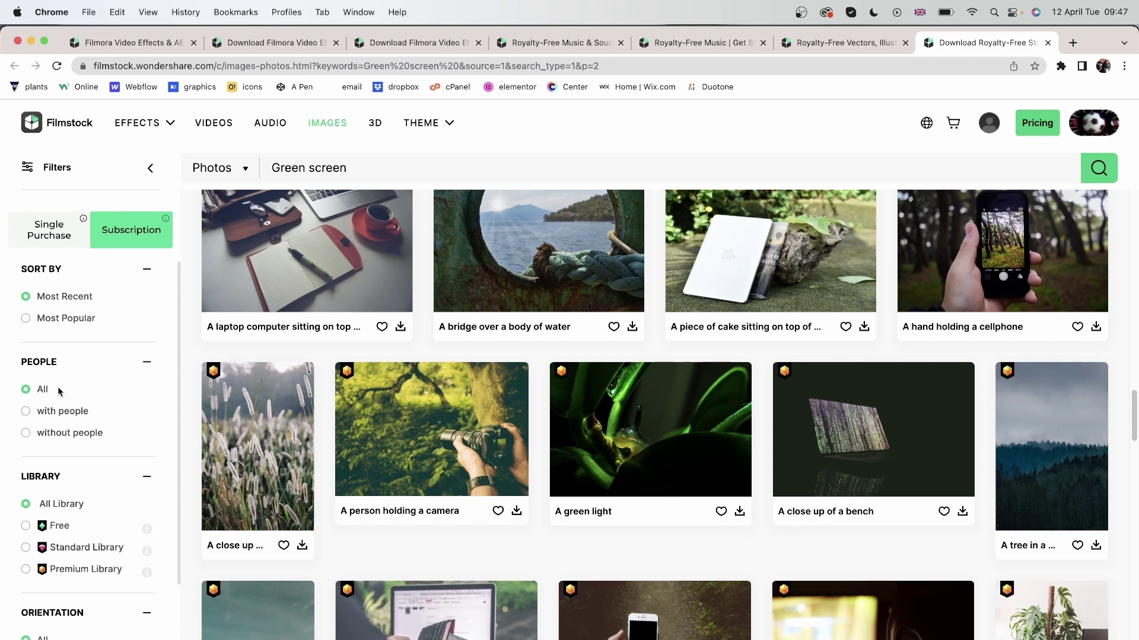
left_click(26, 413)
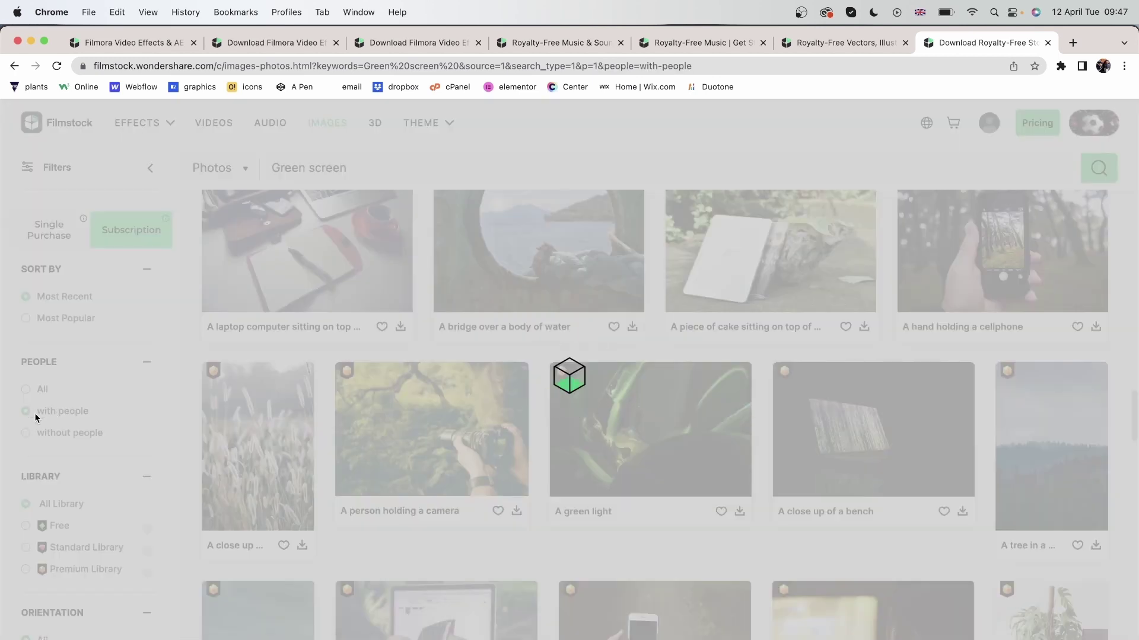
scroll(514, 380, "up", 3)
scroll(514, 381, "up", 5)
scroll(549, 356, "up", 5)
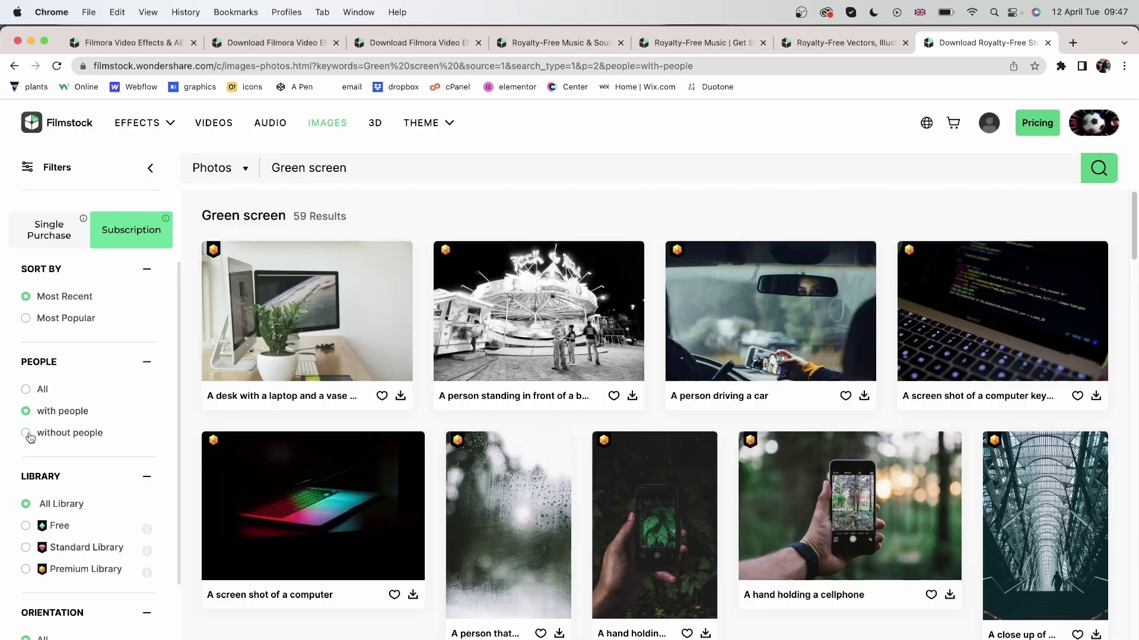
left_click(26, 433)
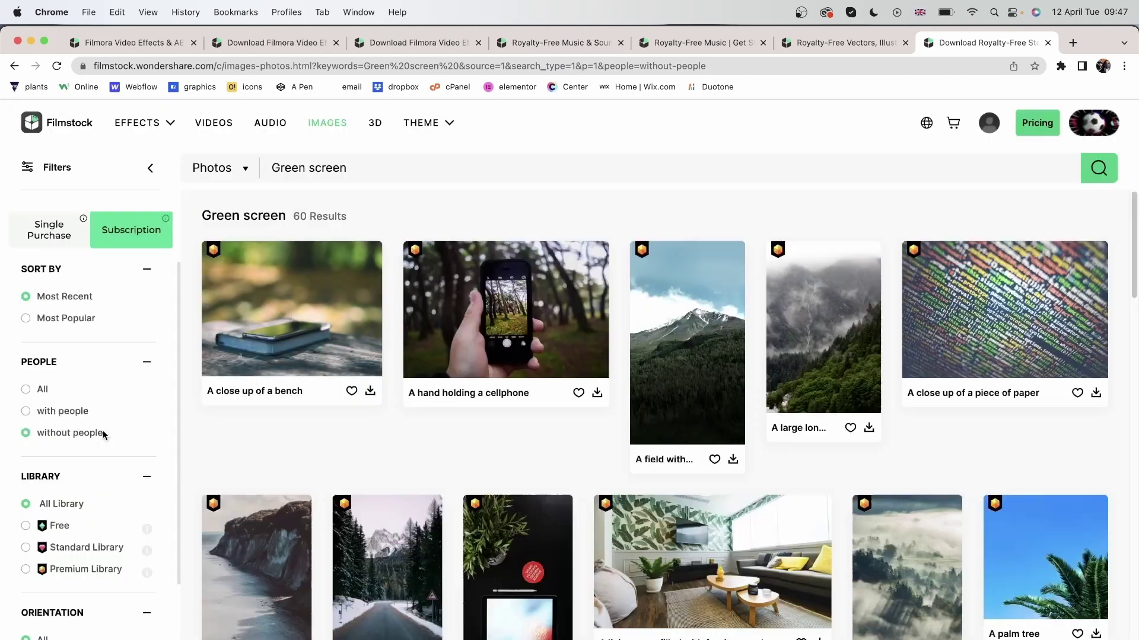
Step: Compare Portrait, Landscape and Square orientations, then return to the Images page
scroll(83, 409, "down", 2)
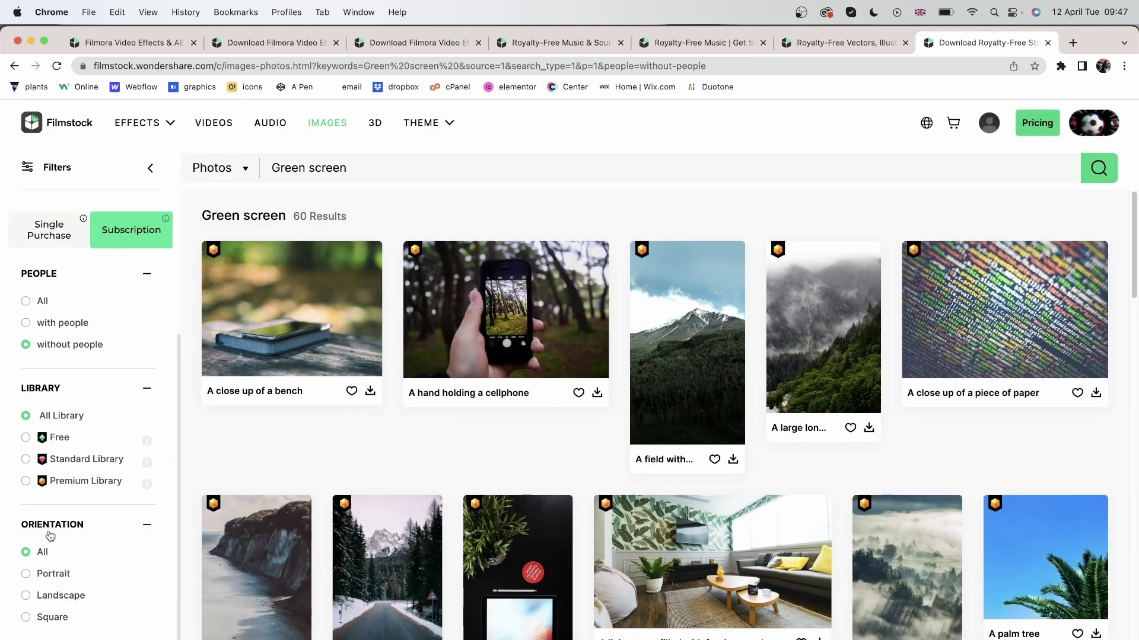
left_click(26, 574)
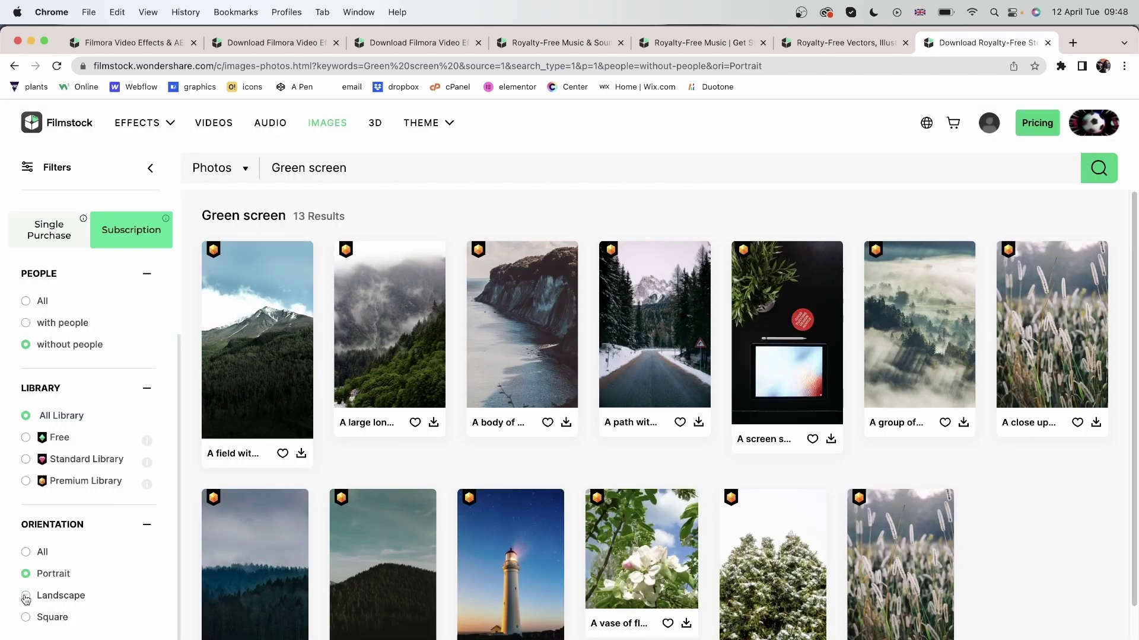
left_click(26, 596)
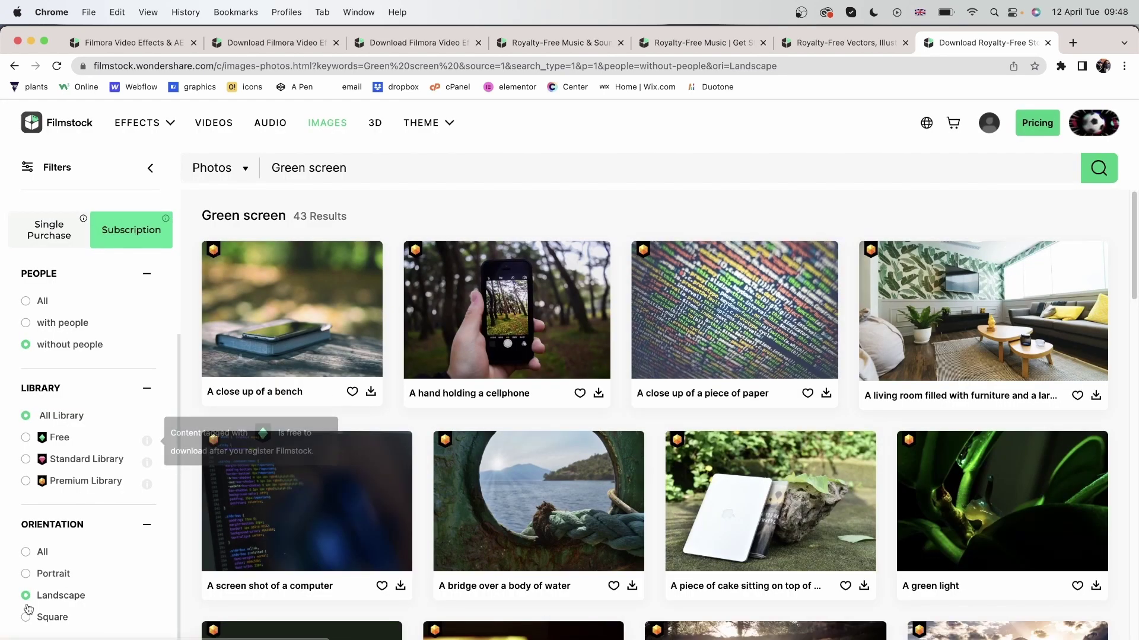
left_click(25, 617)
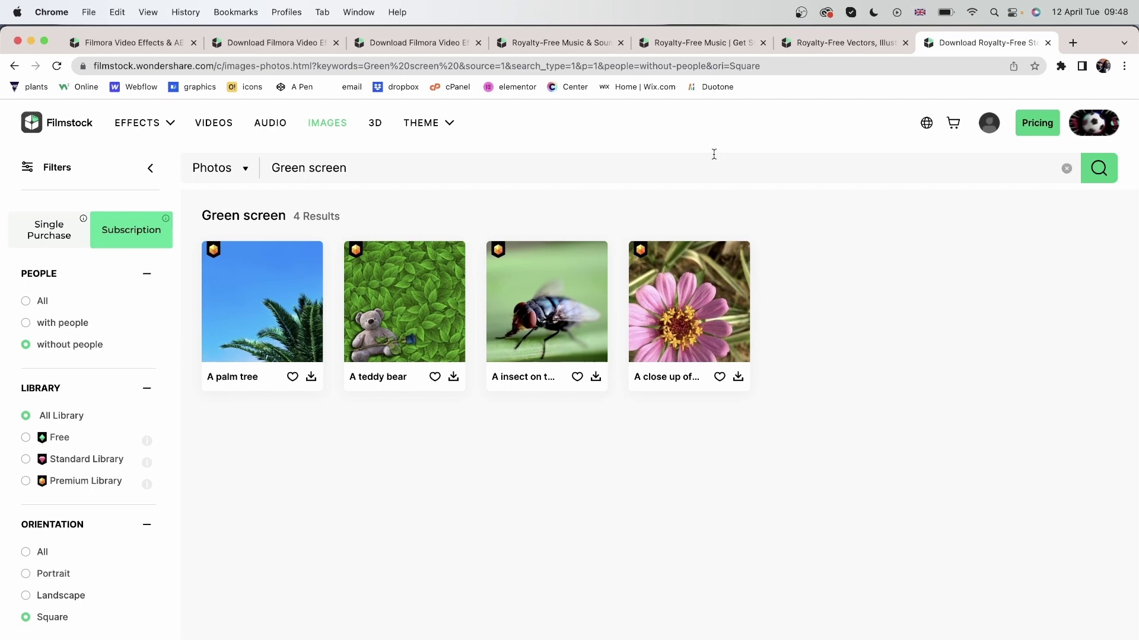
left_click(859, 52)
Step: Close the green screen search, open Trending Theme's Find More photo listing, browse it, and close it
left_click(1047, 43)
scroll(639, 324, "down", 5)
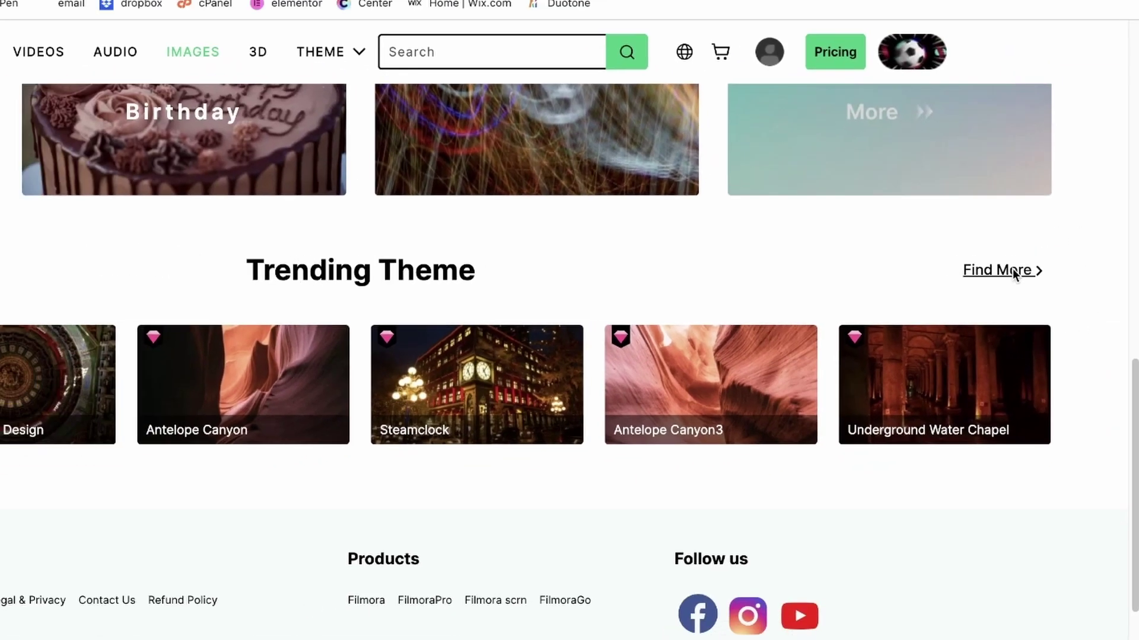
left_click(991, 263)
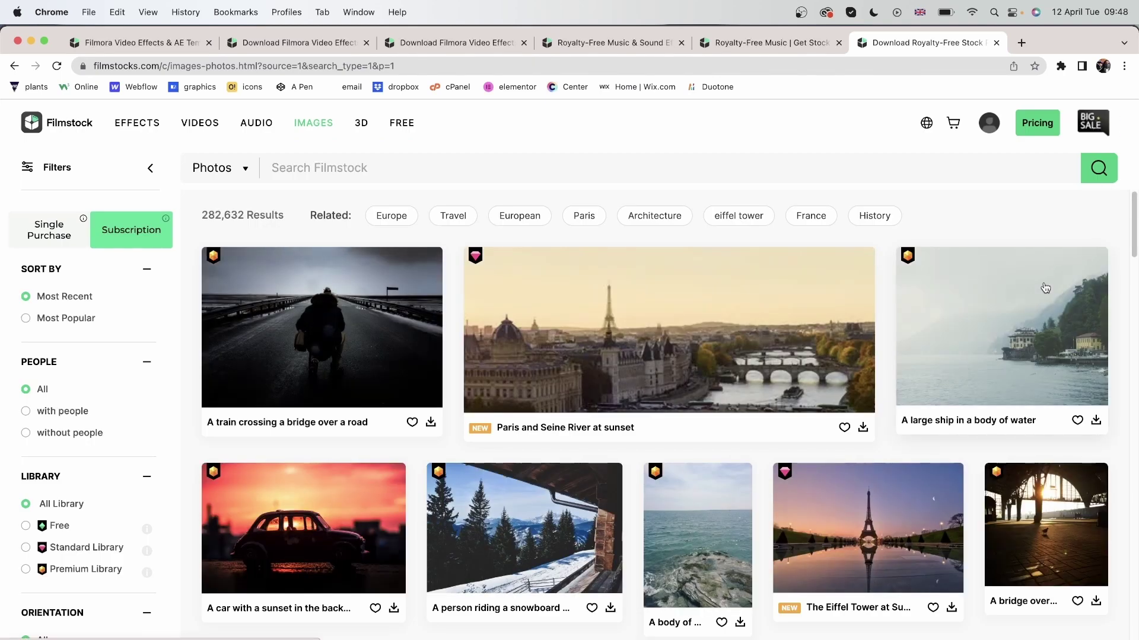
scroll(714, 274, "down", 8)
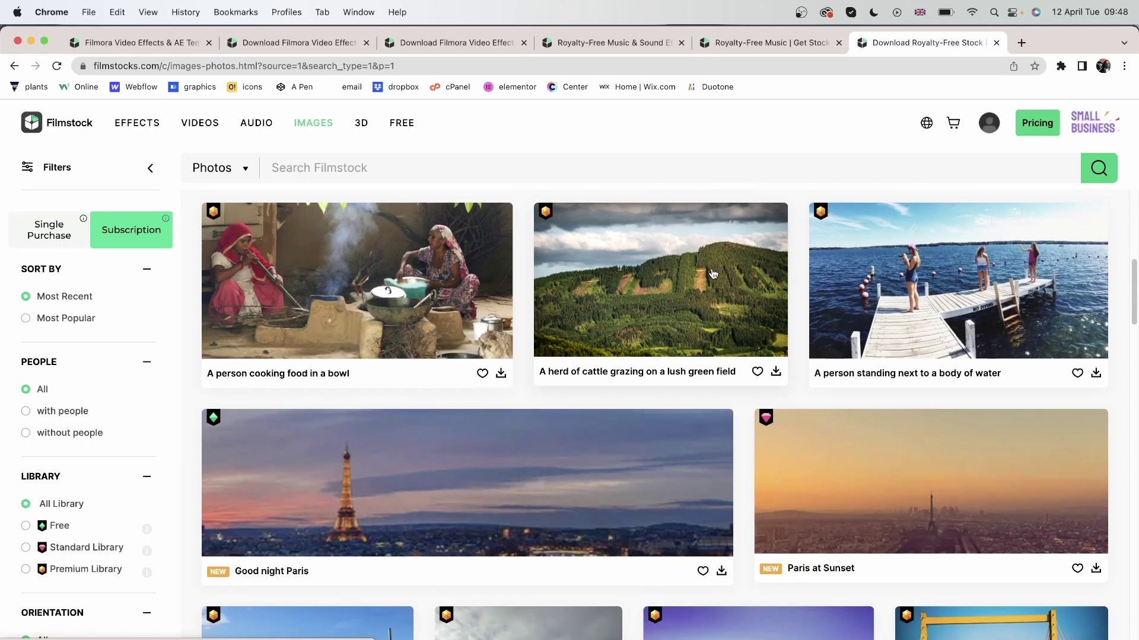
scroll(608, 415, "down", 20)
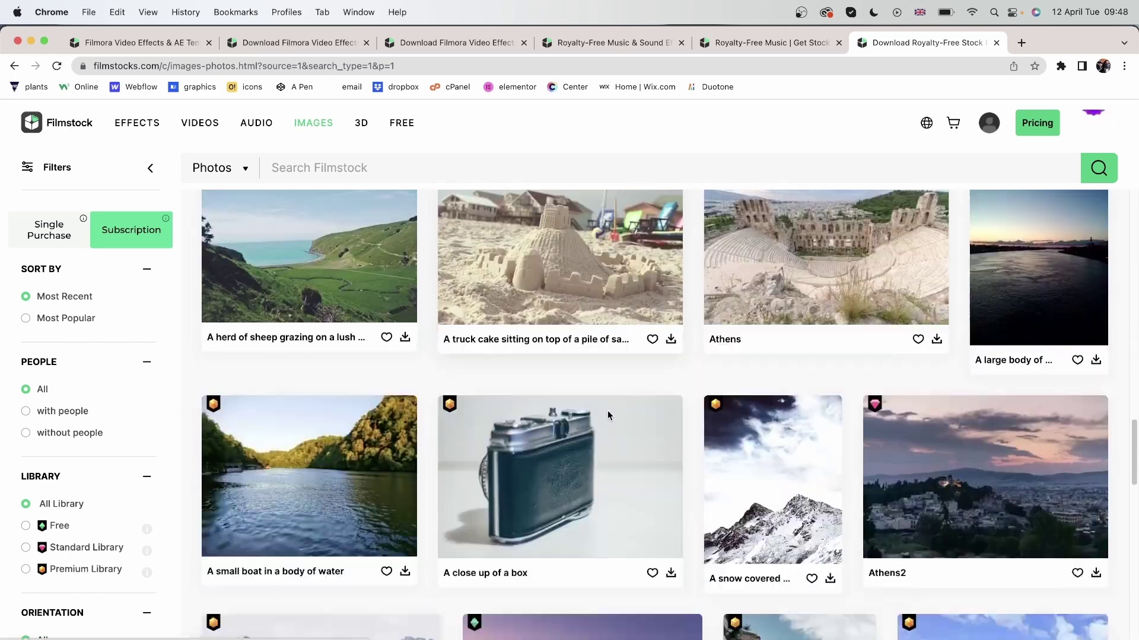
scroll(609, 415, "down", 17)
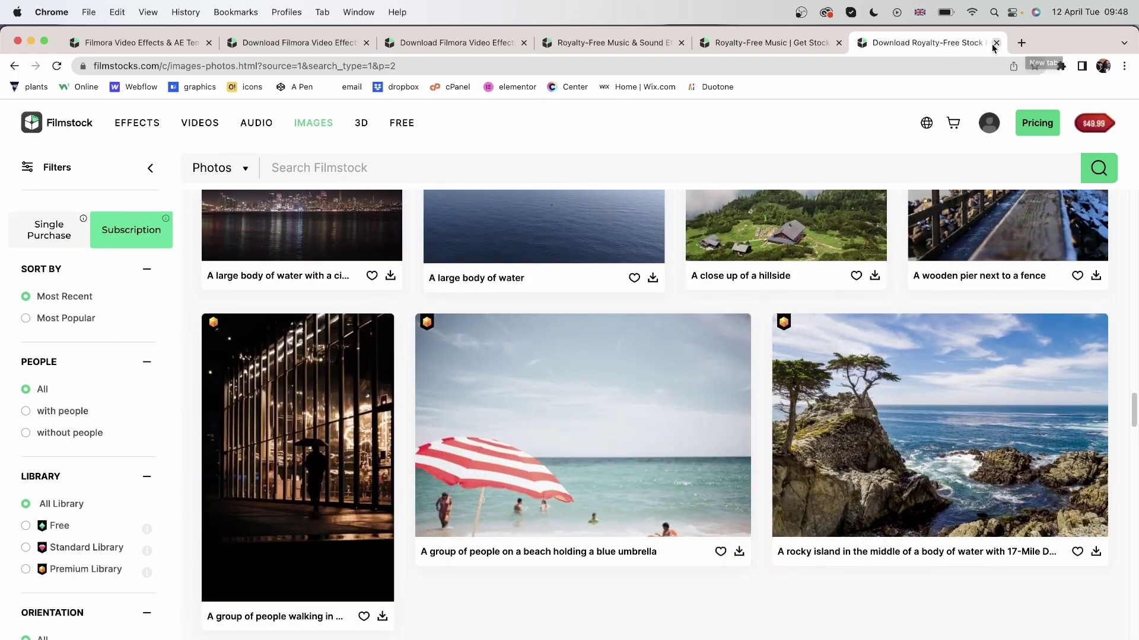
left_click(995, 43)
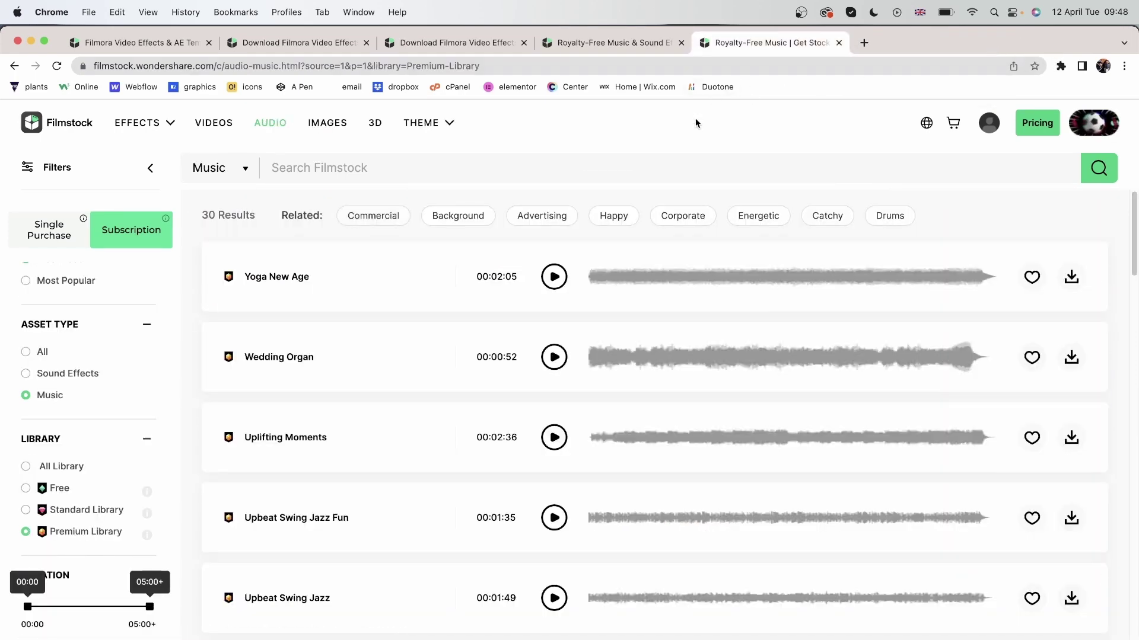
Step: Switch to the 3D Metaverse assets tab and scroll through its content
left_click(285, 46)
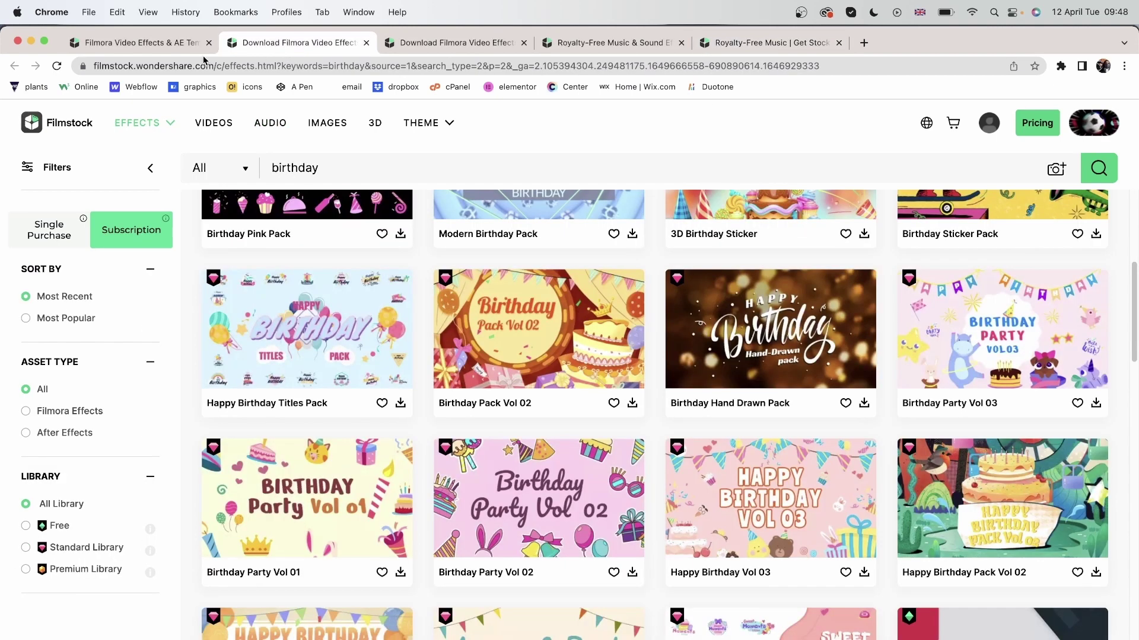
left_click(114, 45)
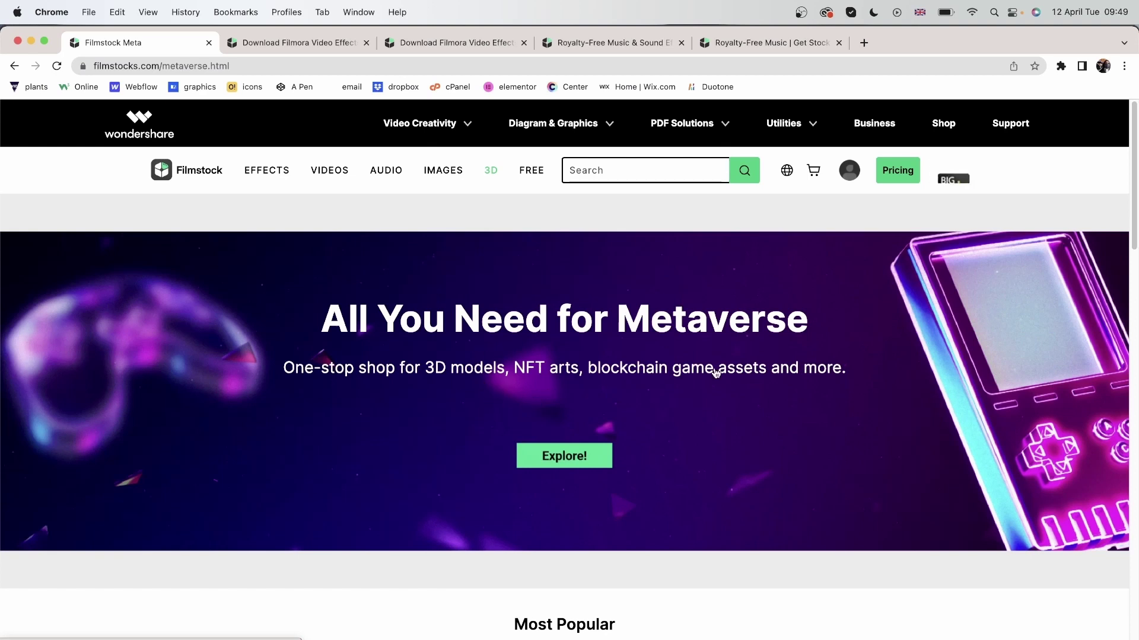
scroll(798, 491, "down", 10)
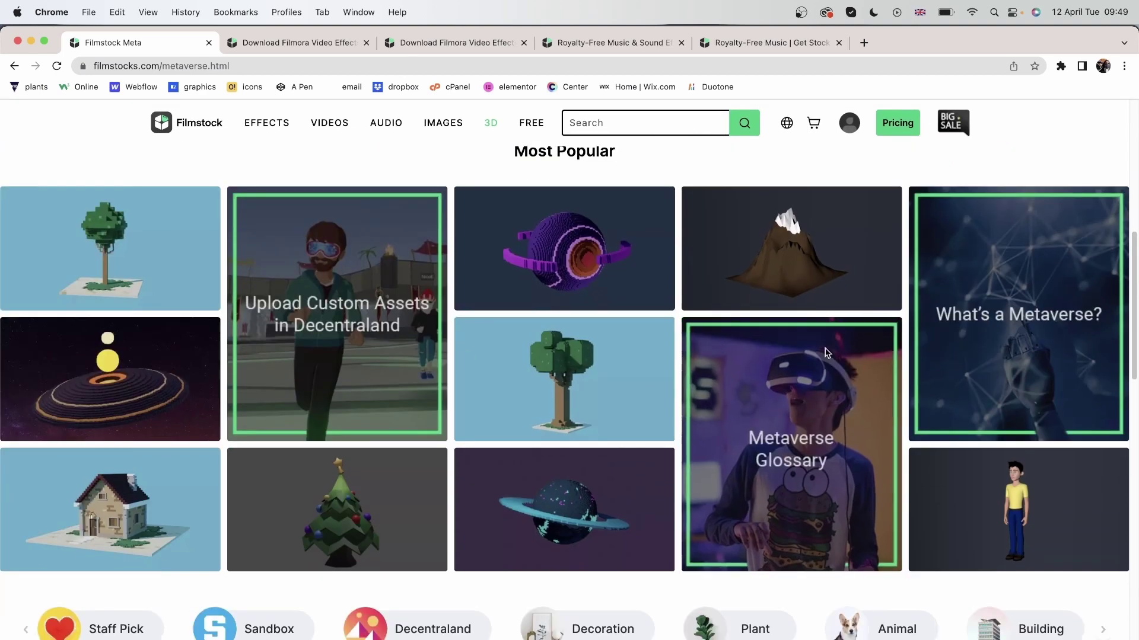
scroll(854, 395, "down", 15)
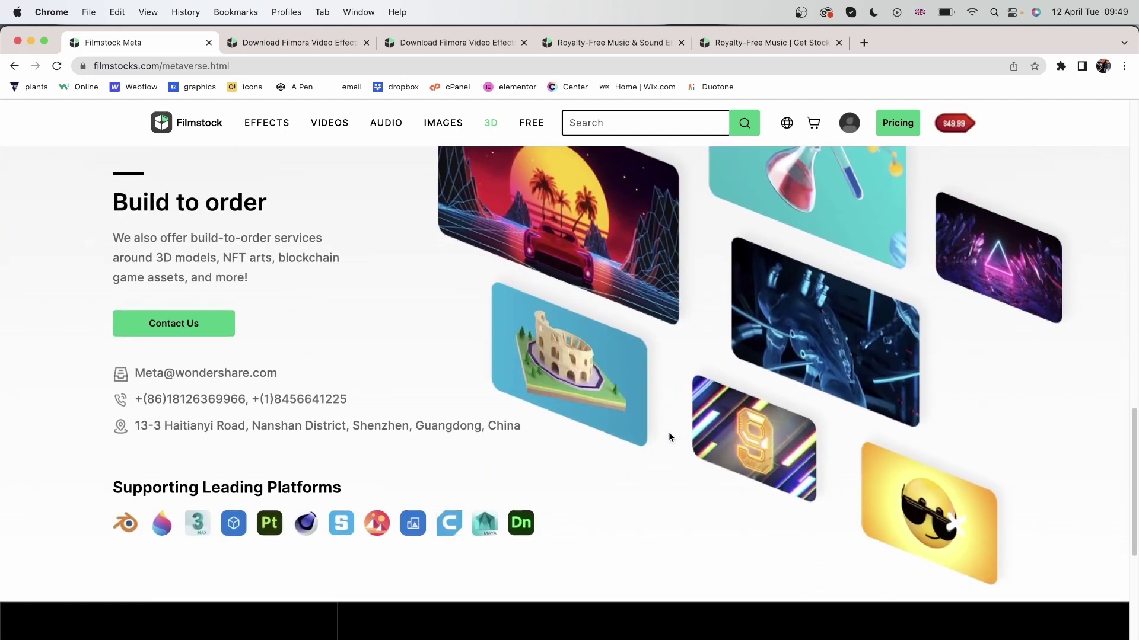
scroll(669, 437, "down", 5)
scroll(669, 437, "up", 20)
Step: Open the Free resources page and scroll through its Categories and Trending Theme sections
left_click(531, 172)
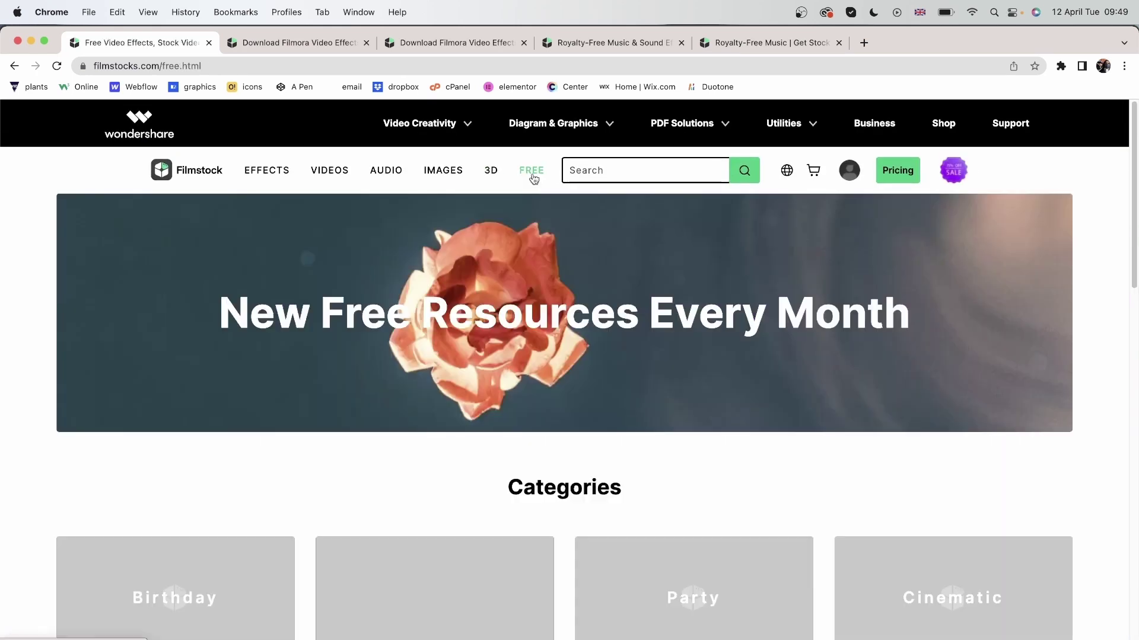
scroll(468, 379, "down", 7)
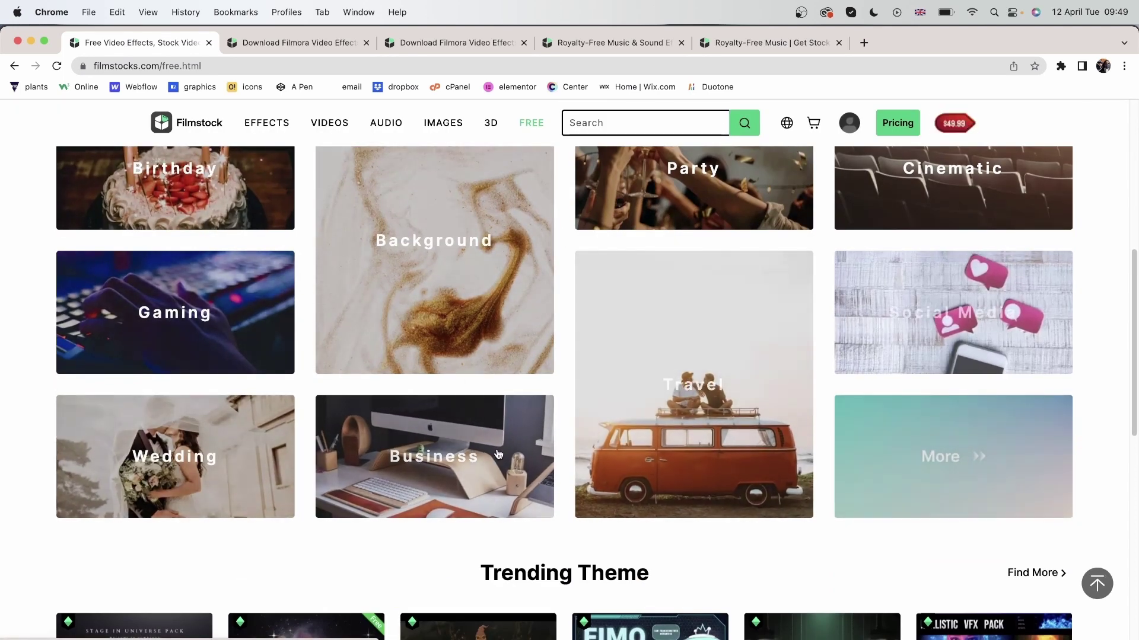
scroll(521, 380, "down", 3)
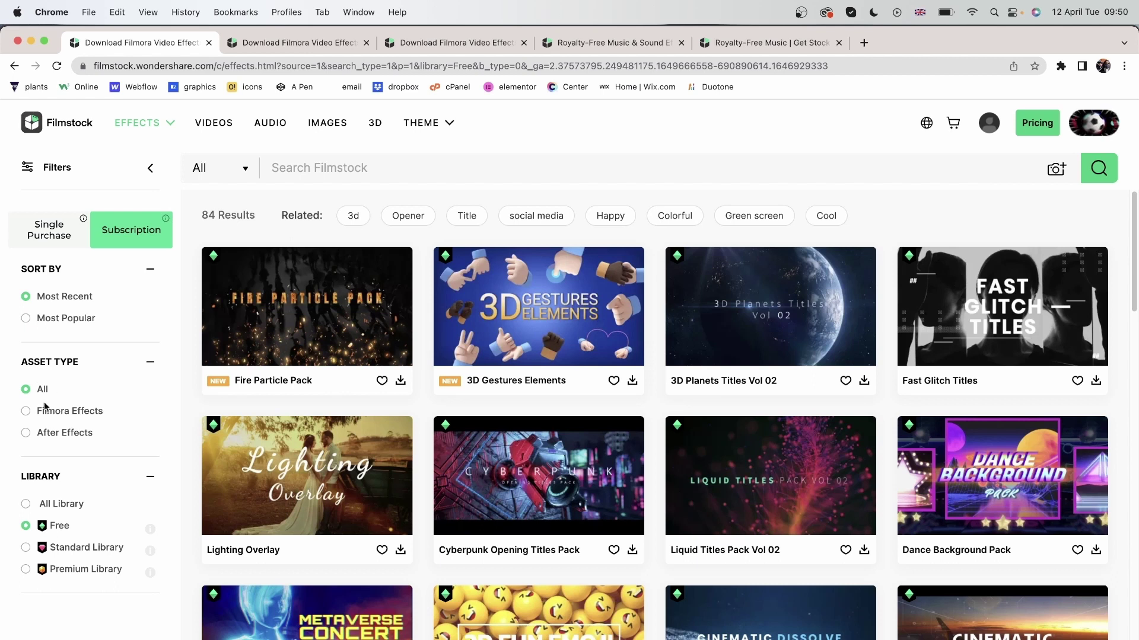
Step: Filter free effects to Filmora Effects, preview the packs, and download Cyberpunk Opening Titles Pack
left_click(26, 411)
scroll(286, 383, "down", 3)
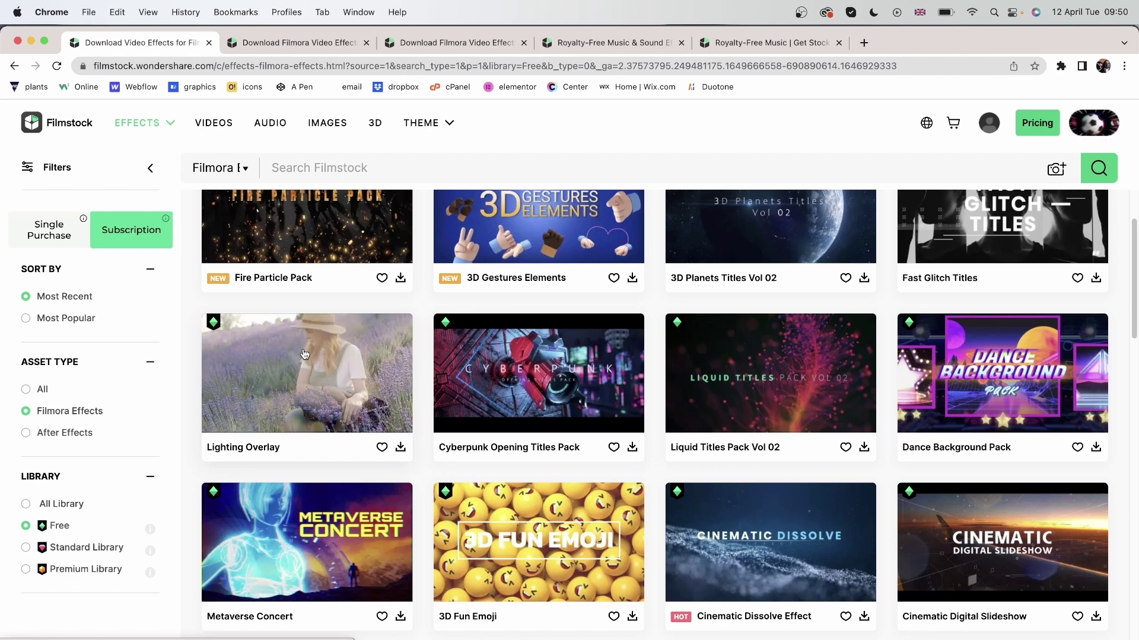
mouse_move(546, 363)
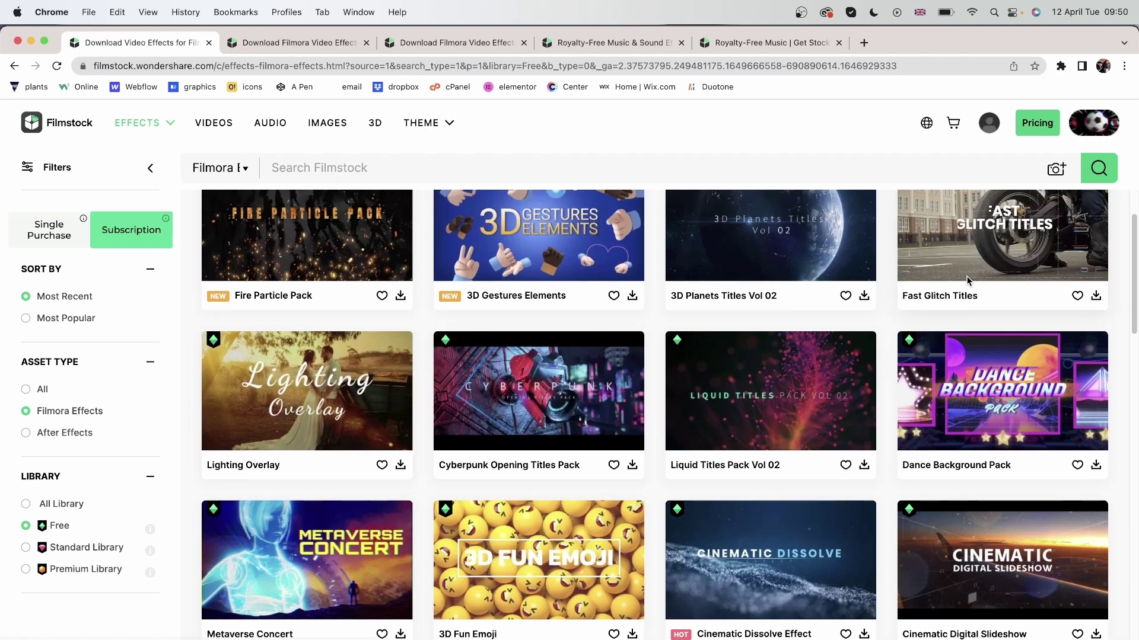
scroll(1023, 323, "up", 2)
mouse_move(1026, 308)
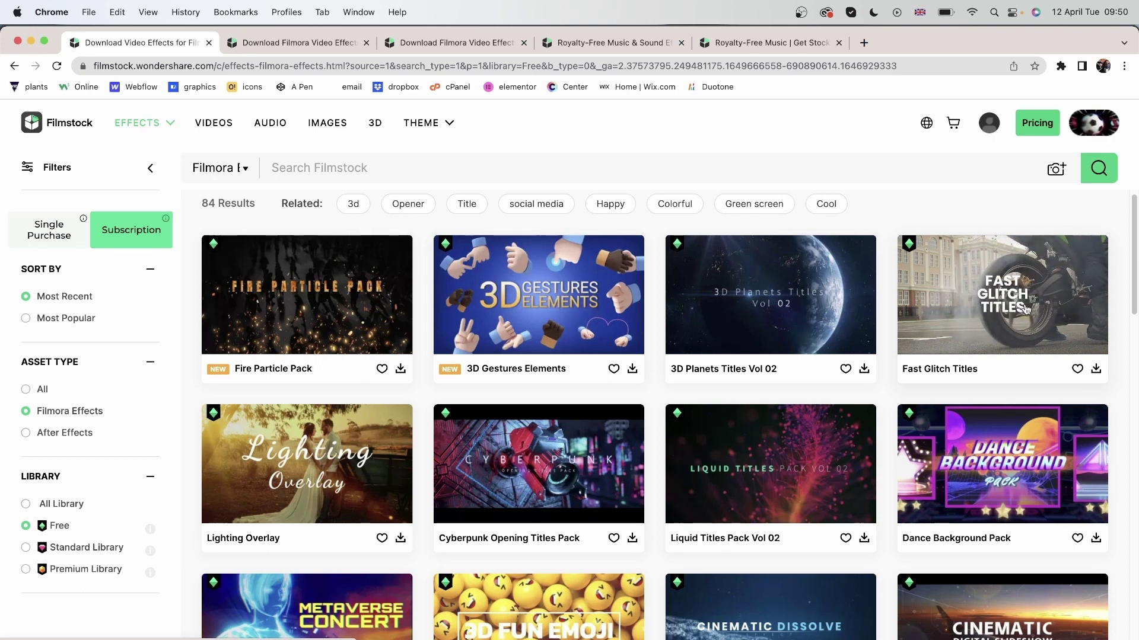
mouse_move(585, 314)
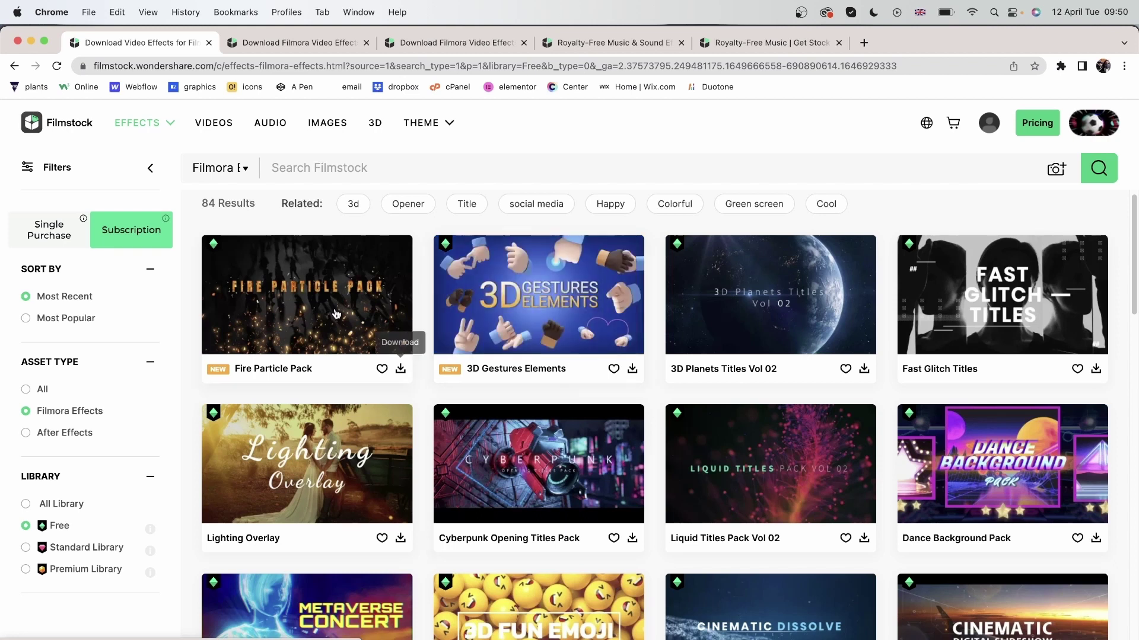
mouse_move(333, 313)
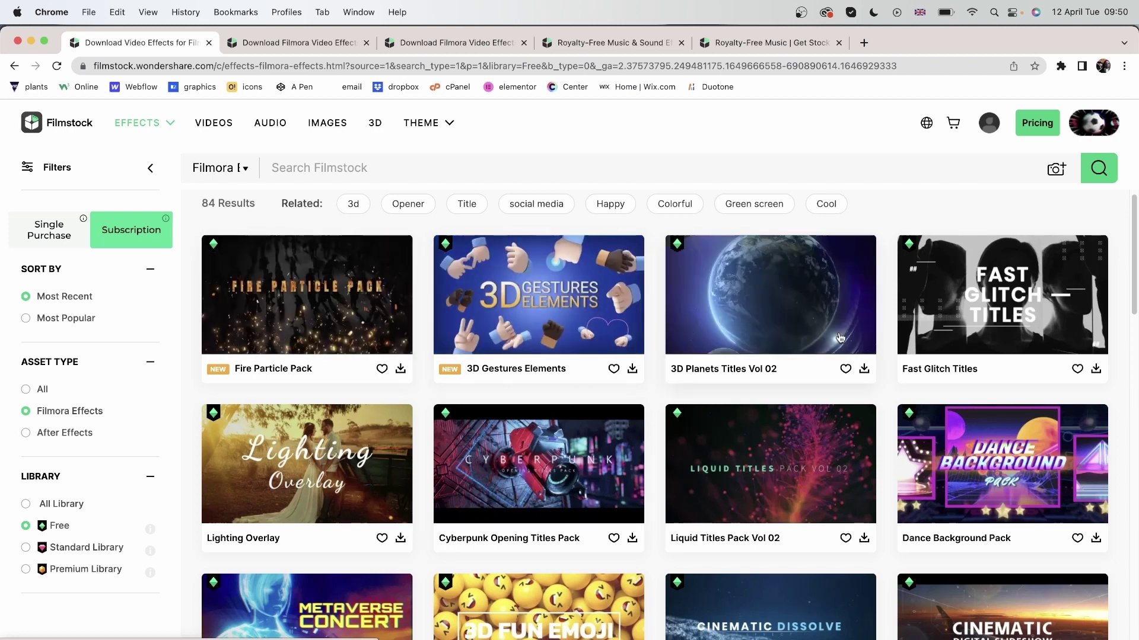
mouse_move(587, 548)
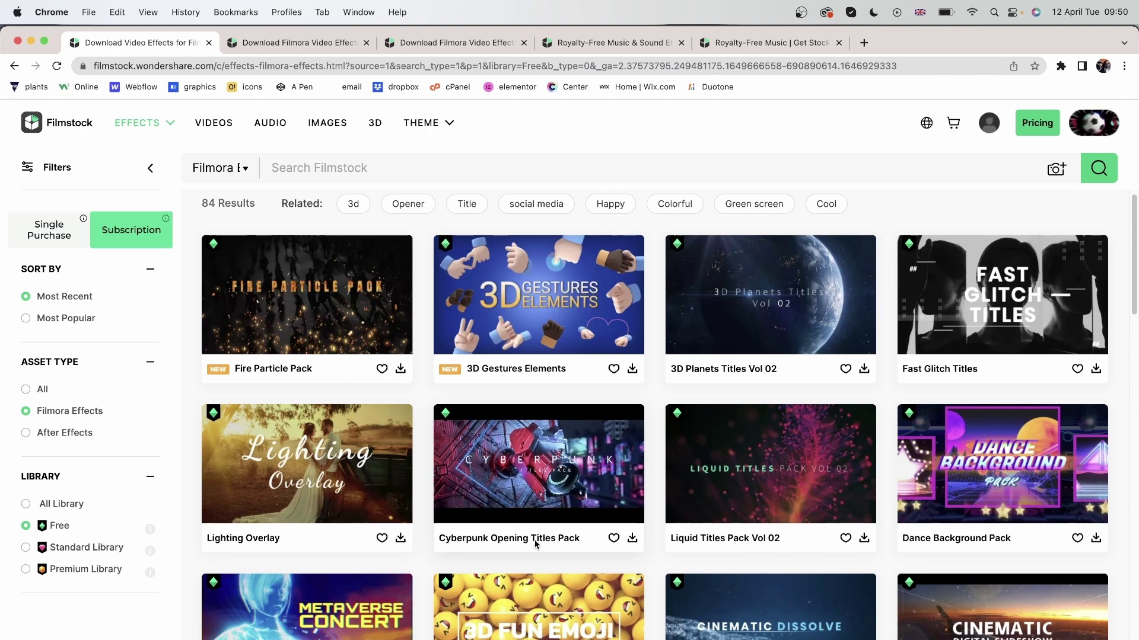
left_click(632, 538)
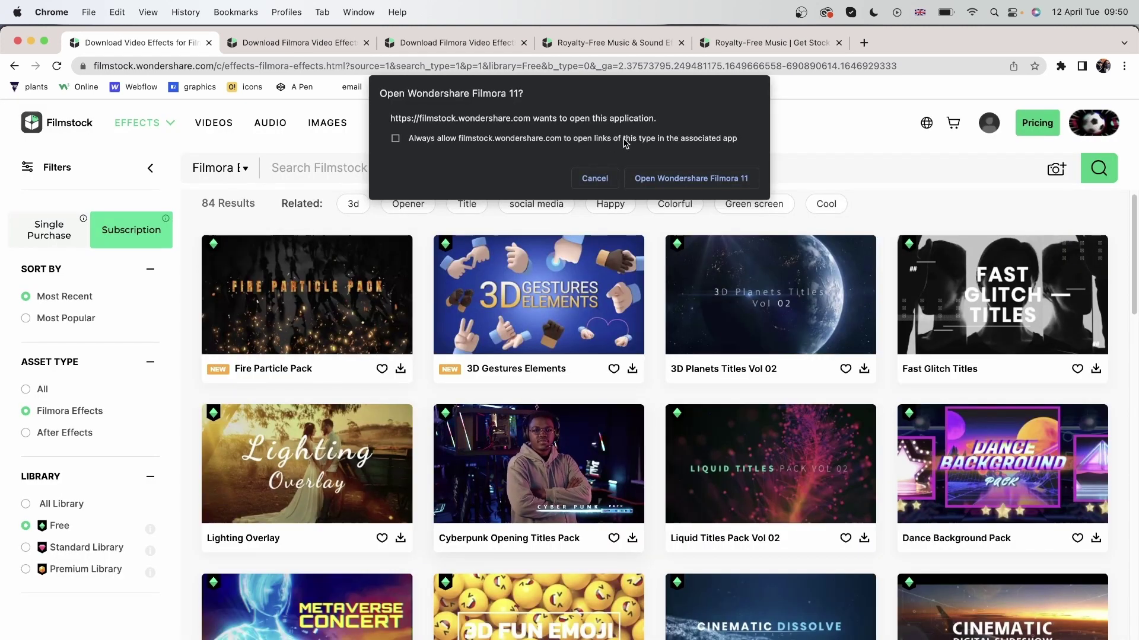
Step: Hand the request to Filmora 11 and download Cyberpunk Opening Titles until it shows Completed
left_click(686, 178)
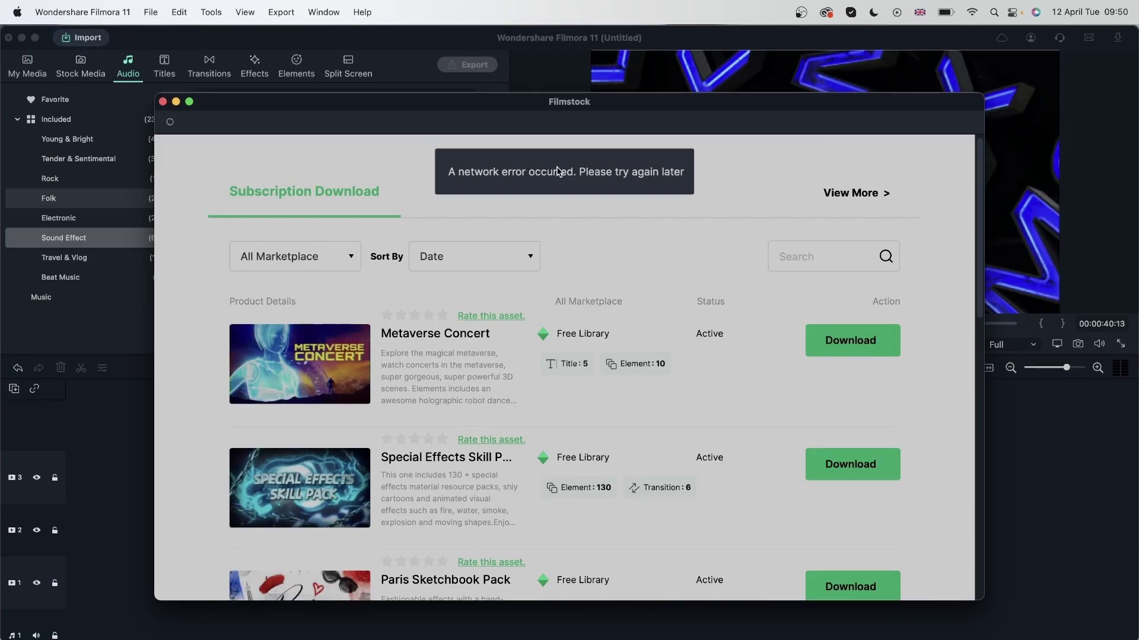
left_click(849, 338)
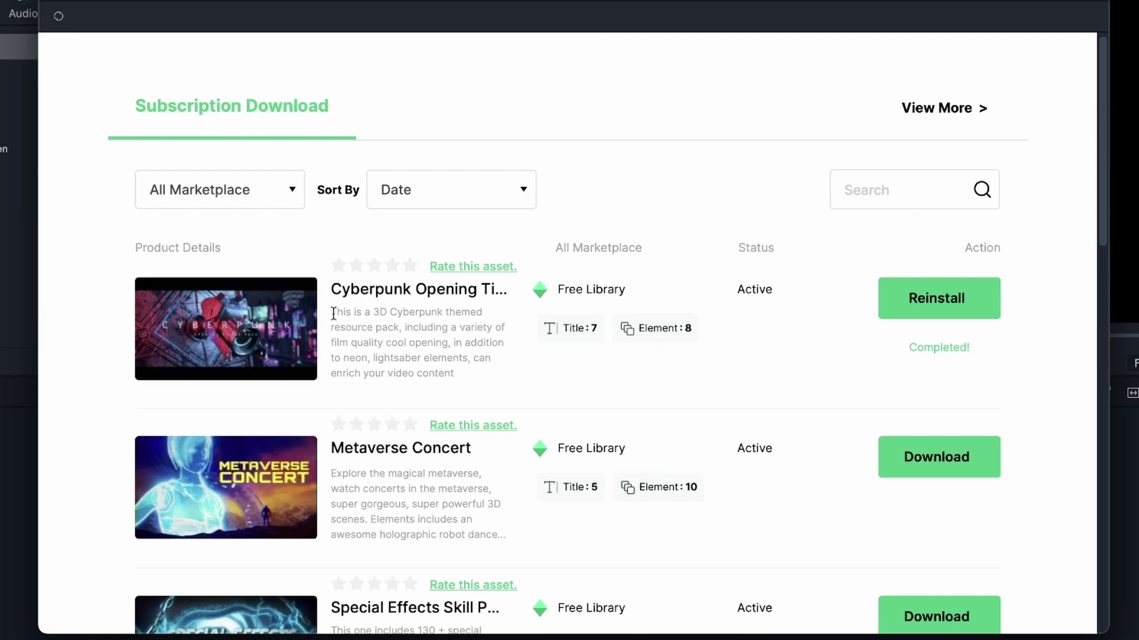
left_click_drag(333, 313, 461, 378)
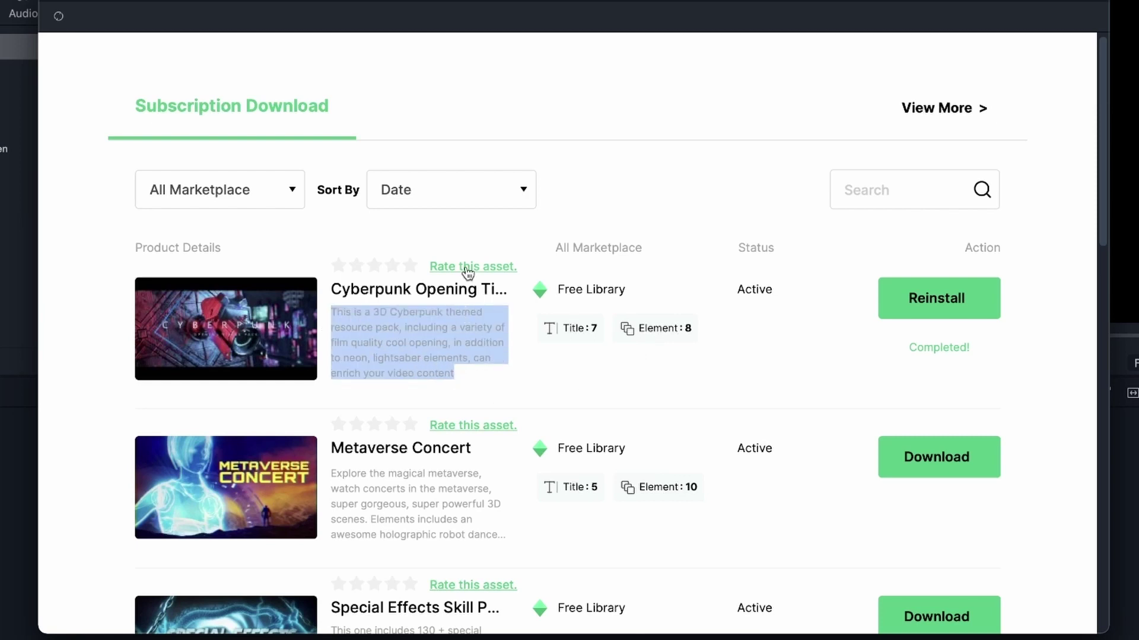
left_click(822, 337)
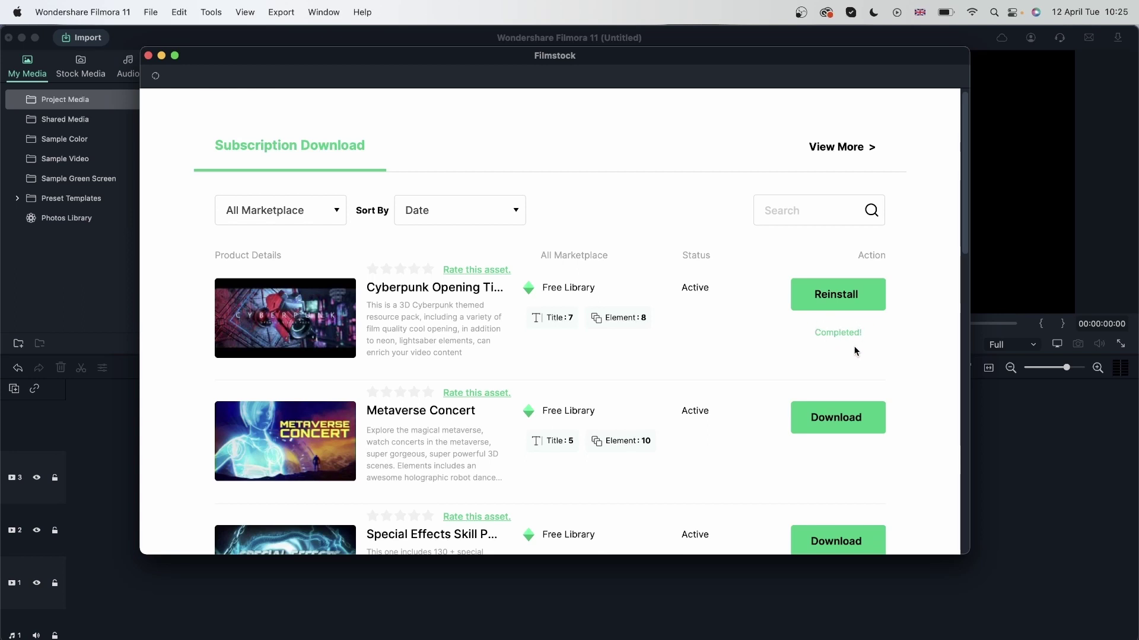
Step: From Elements > Filmstock > Resource pack > Cyberpunk Opening, place NEON on track 2 and play it
left_click(148, 56)
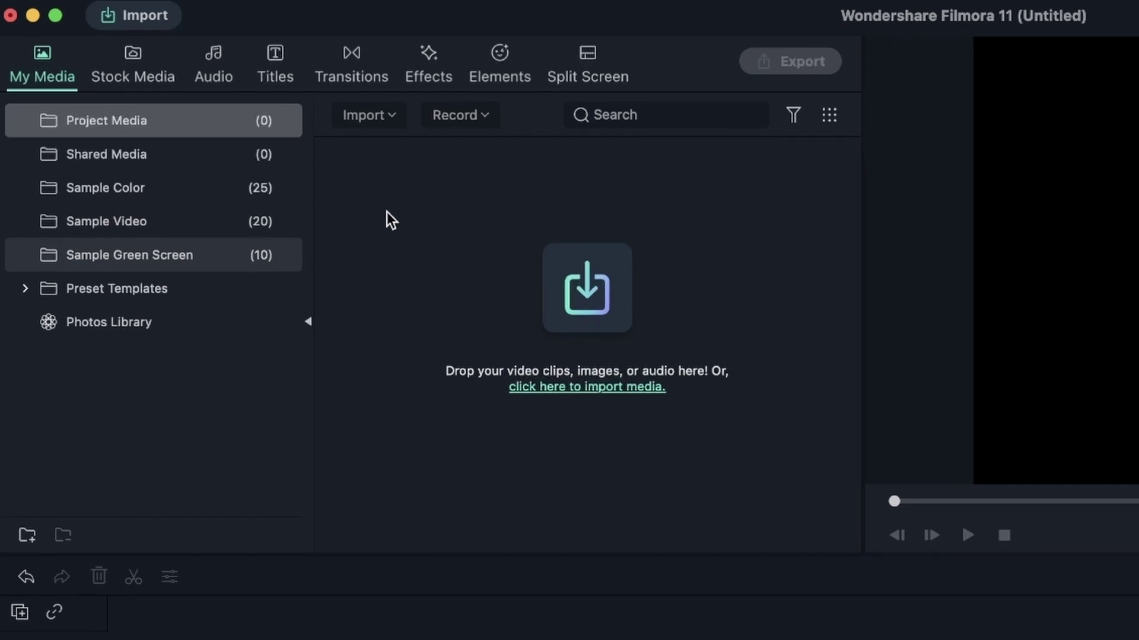
left_click(501, 70)
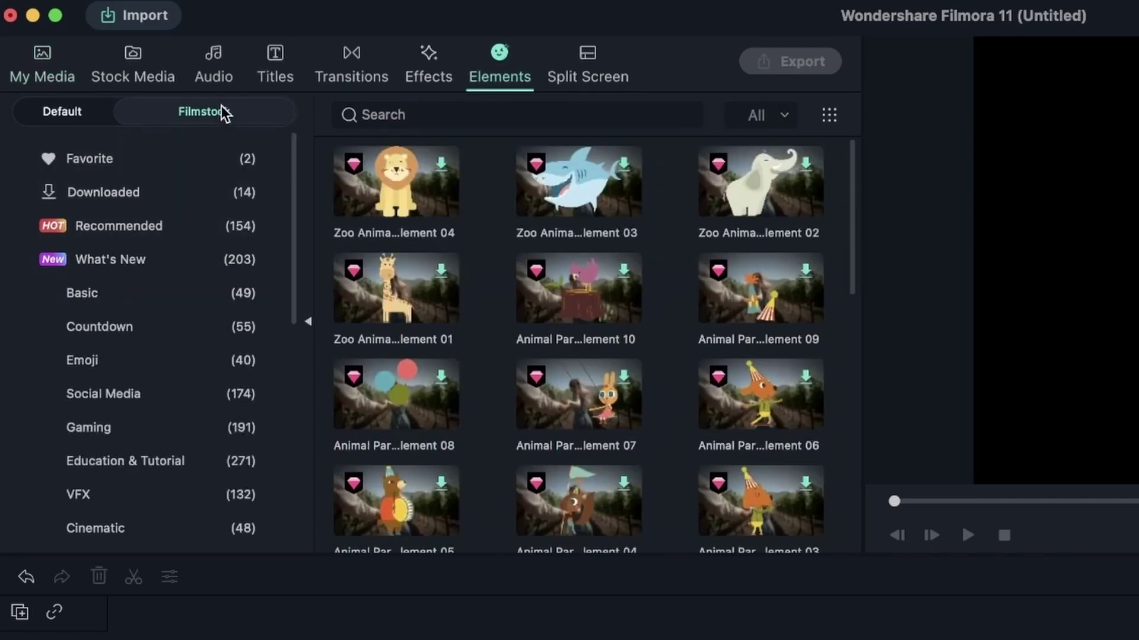
scroll(149, 368, "down", 10)
left_click(146, 372)
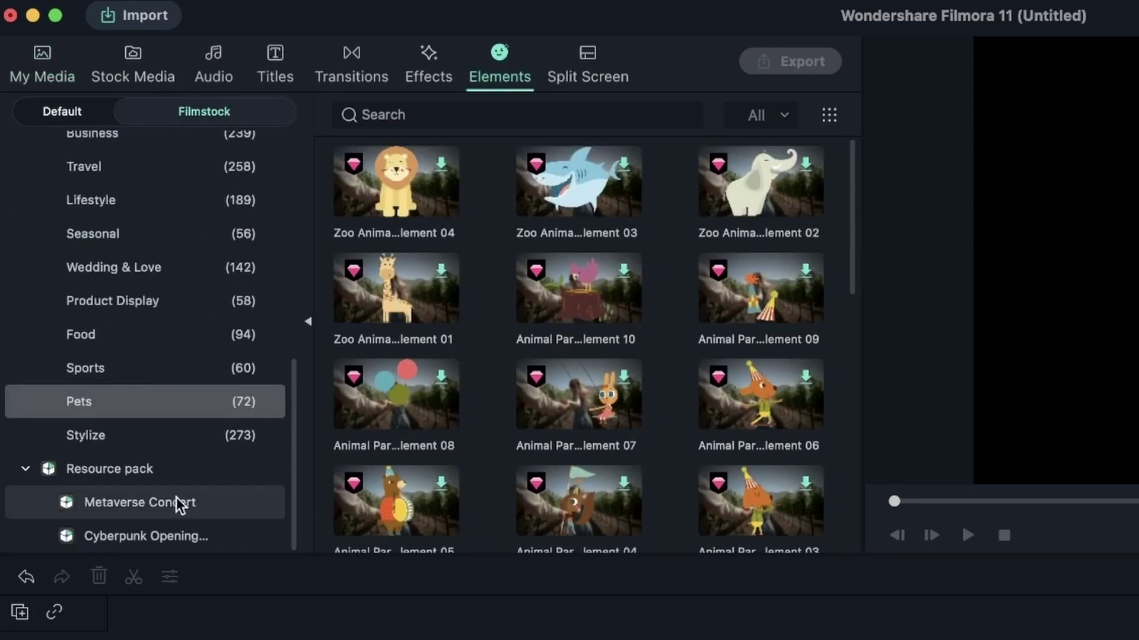
left_click(166, 536)
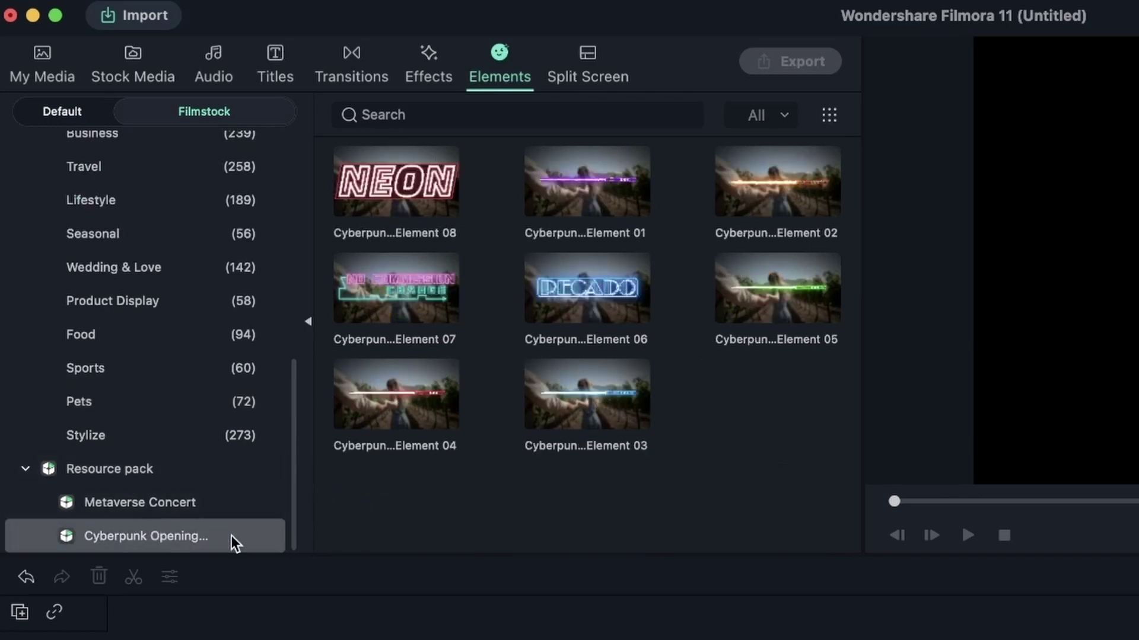
left_click_drag(357, 216, 119, 639)
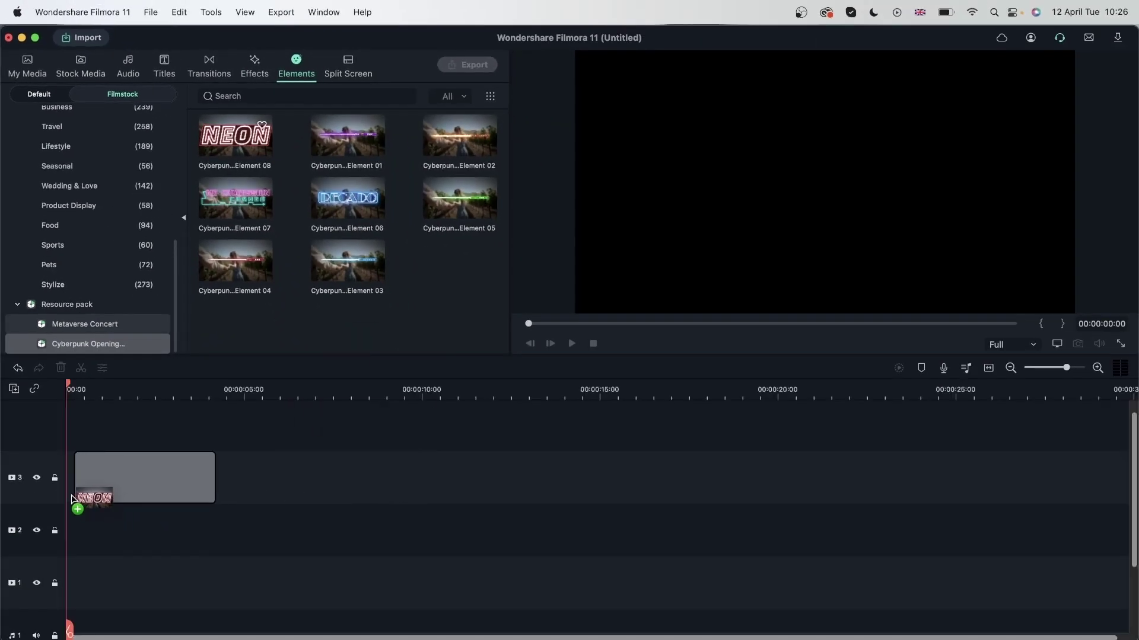
left_click_drag(71, 498, 95, 498)
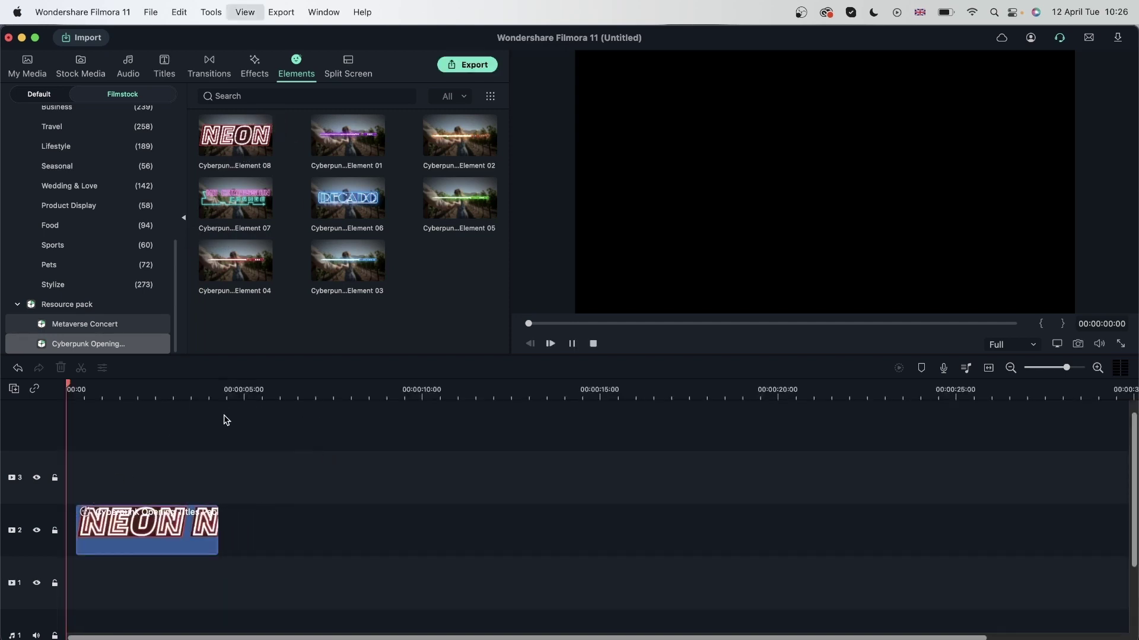
key("space")
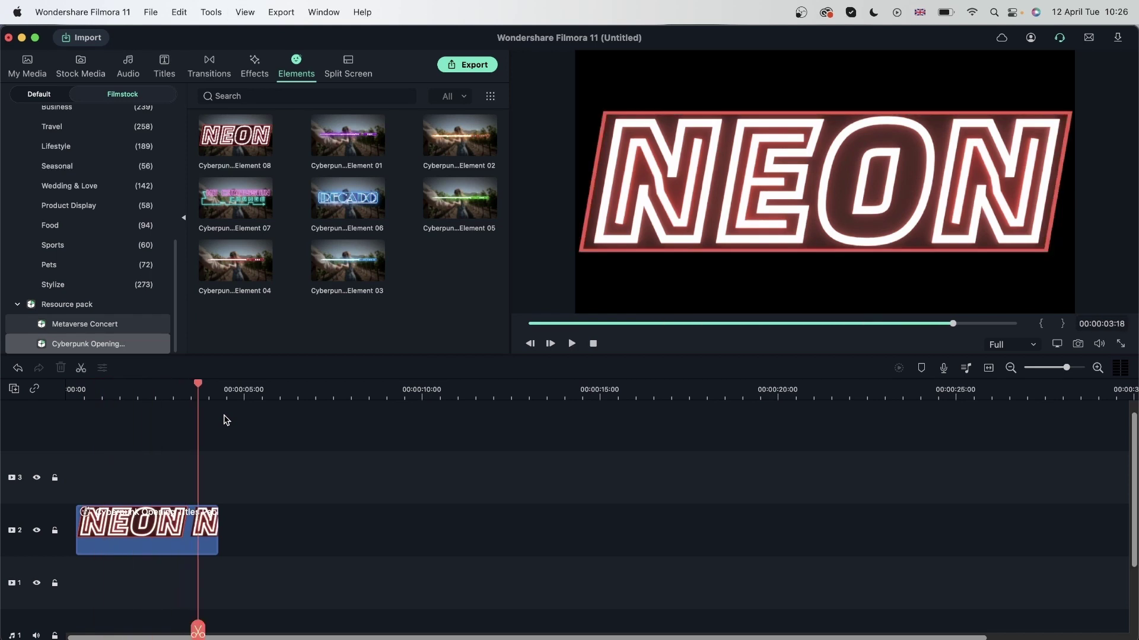
Step: Preview the lightsaber elements 01–04 and the DECADO and No Commission neon elements
left_click(360, 140)
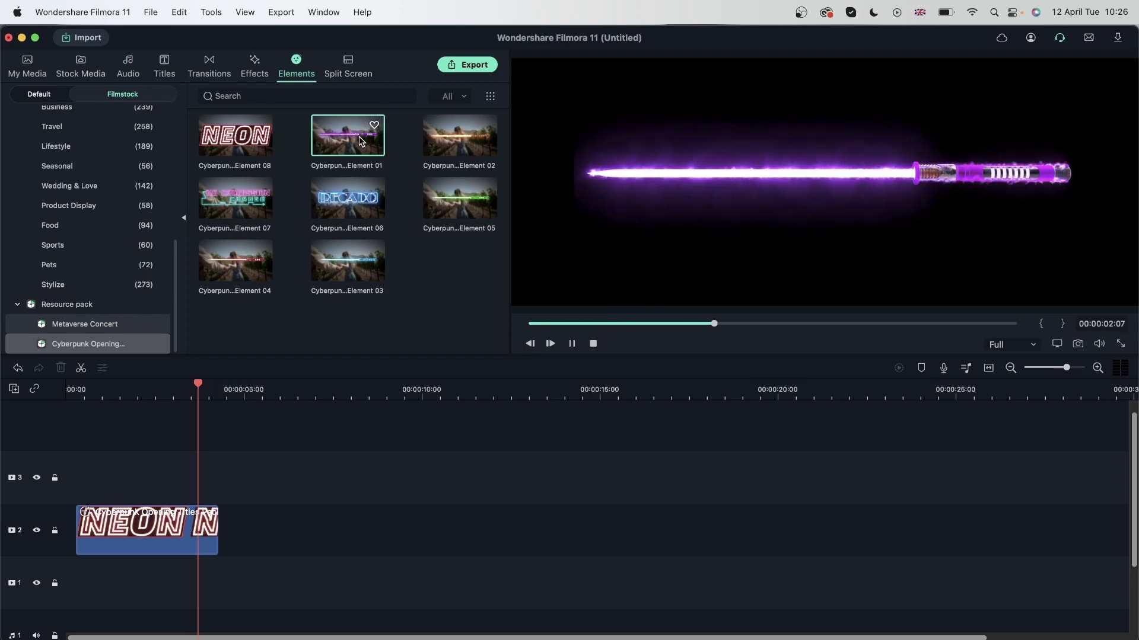
left_click(473, 151)
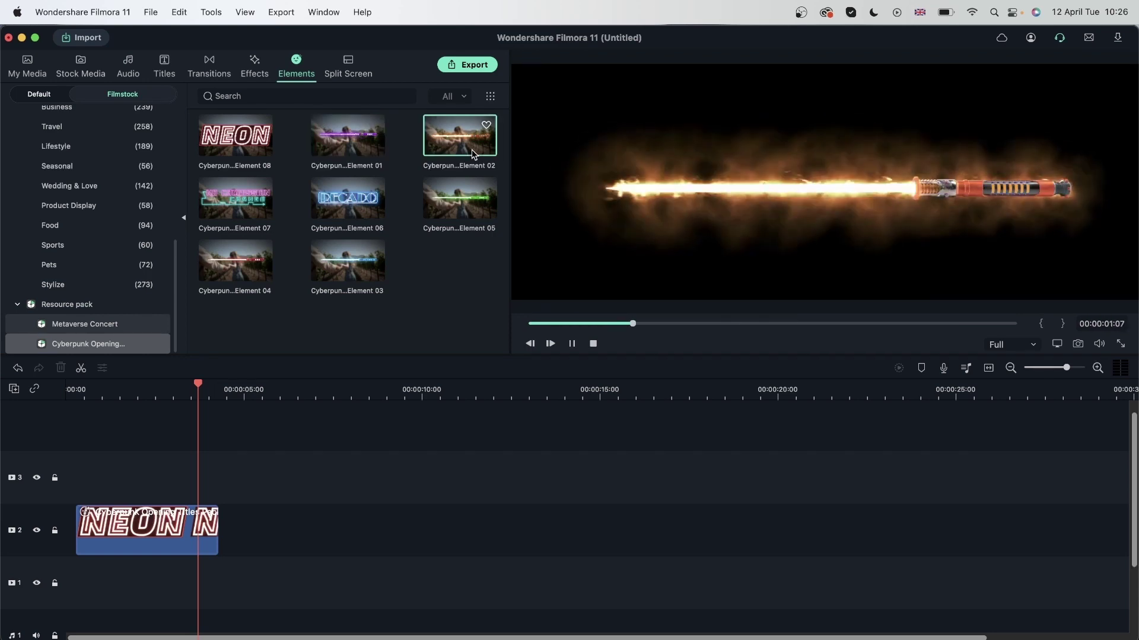
left_click(361, 210)
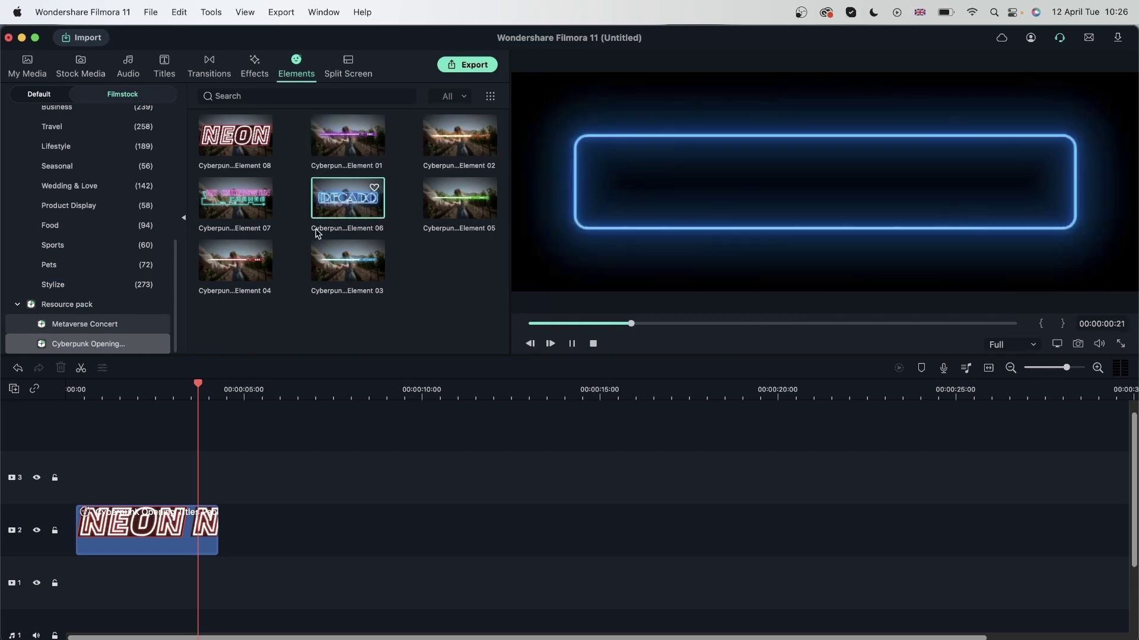
left_click(238, 204)
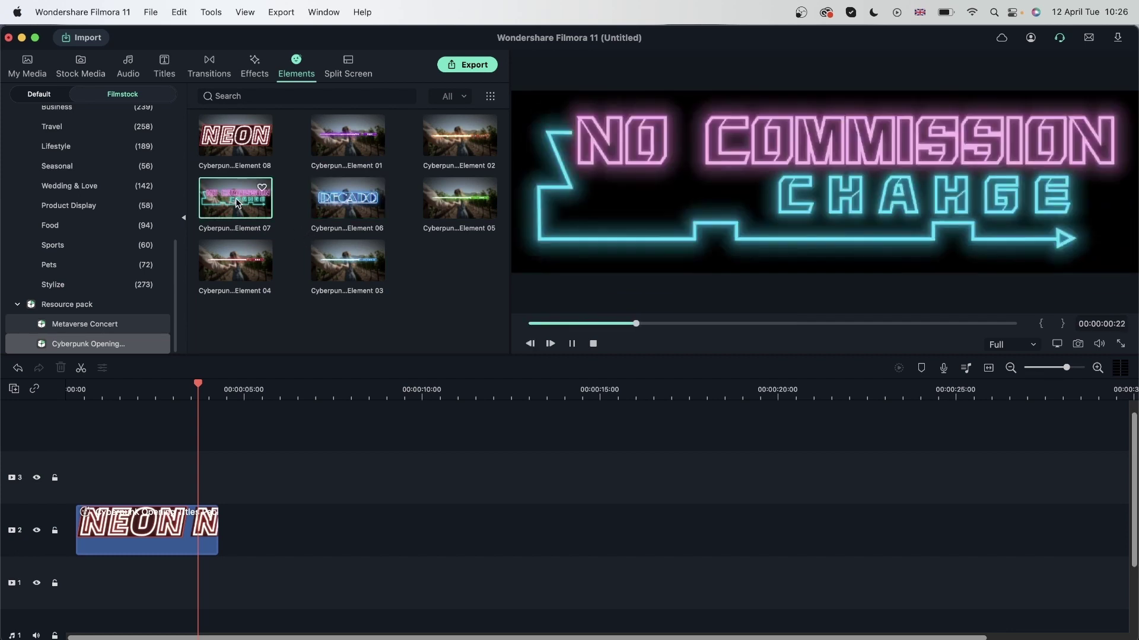
left_click(259, 276)
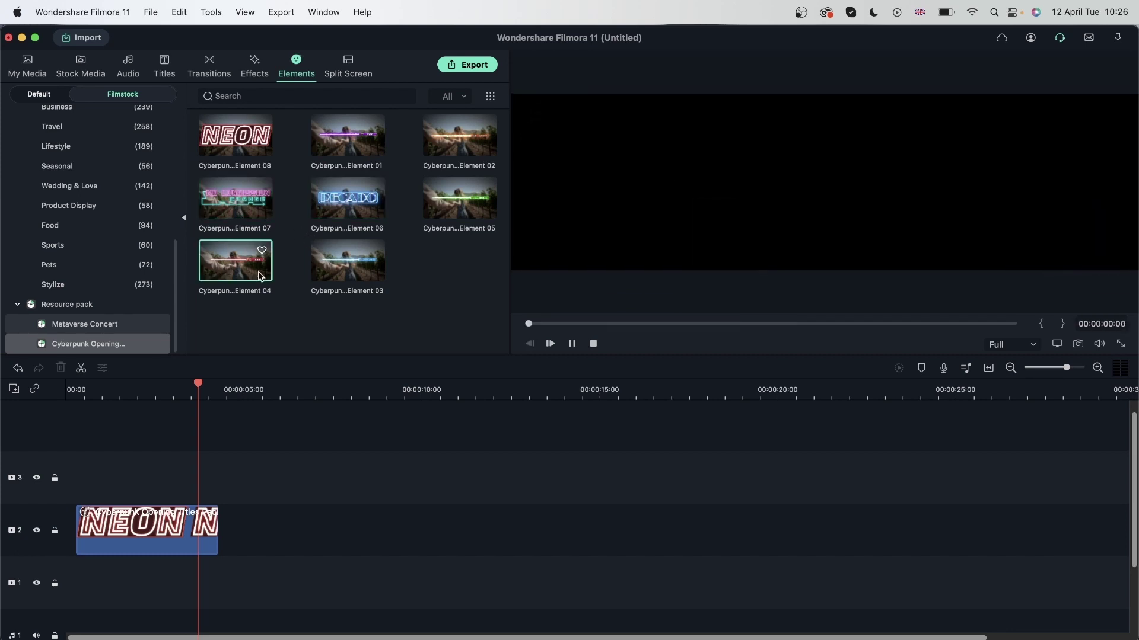
left_click(342, 277)
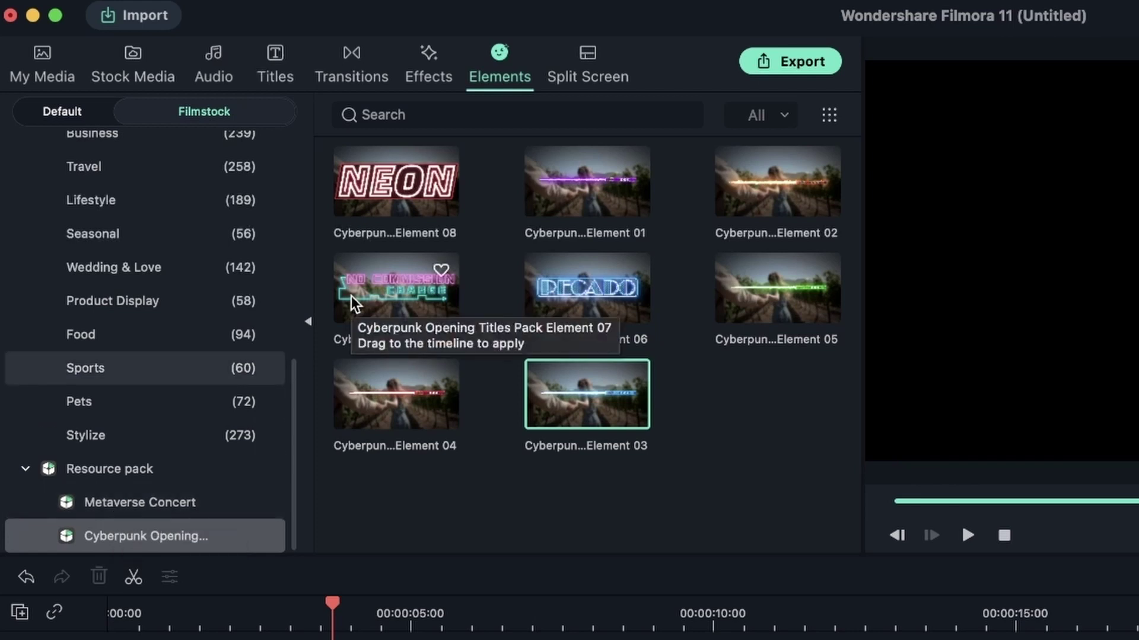
Step: Check Filmstock's Resource pack under Effects and Transitions, both empty, then go to Titles
left_click(431, 72)
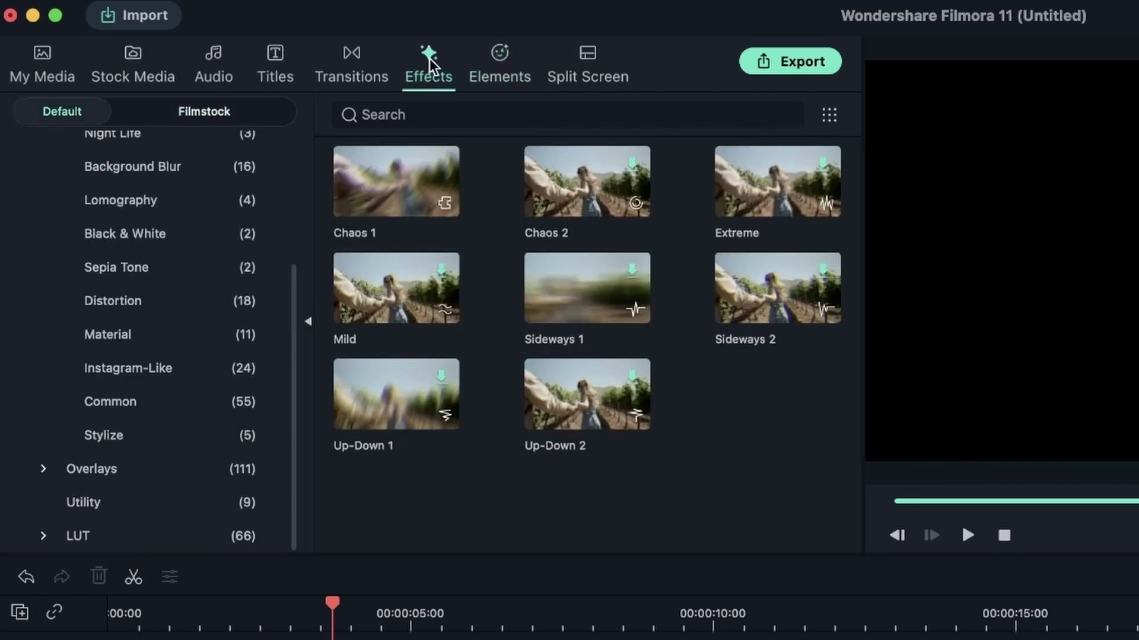
left_click(197, 115)
scroll(146, 364, "down", 5)
left_click(130, 536)
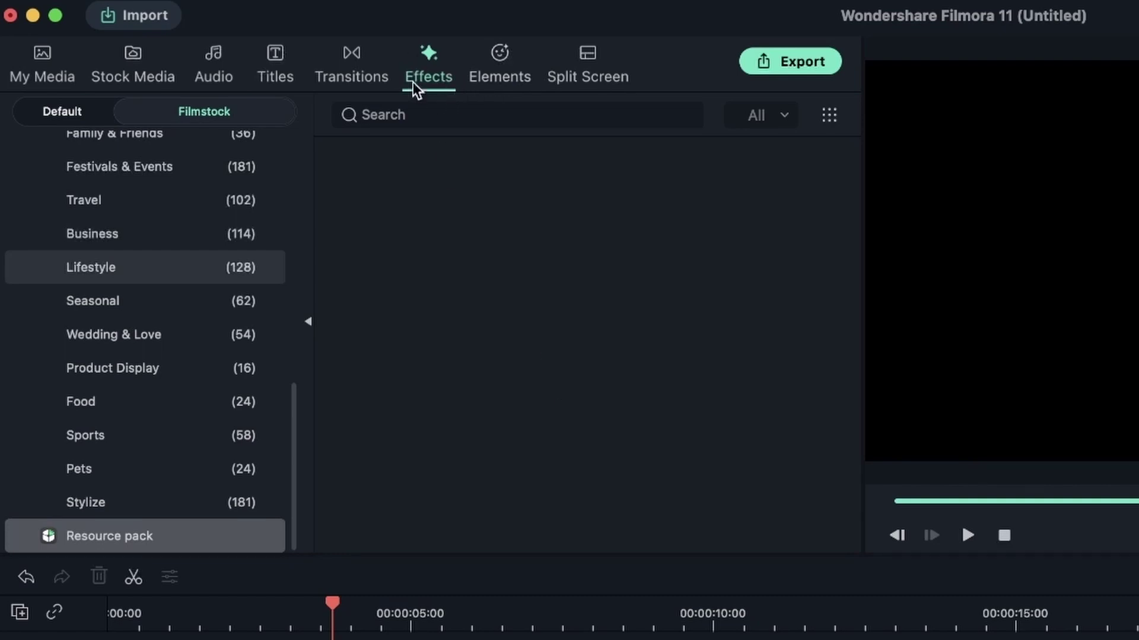
left_click(349, 65)
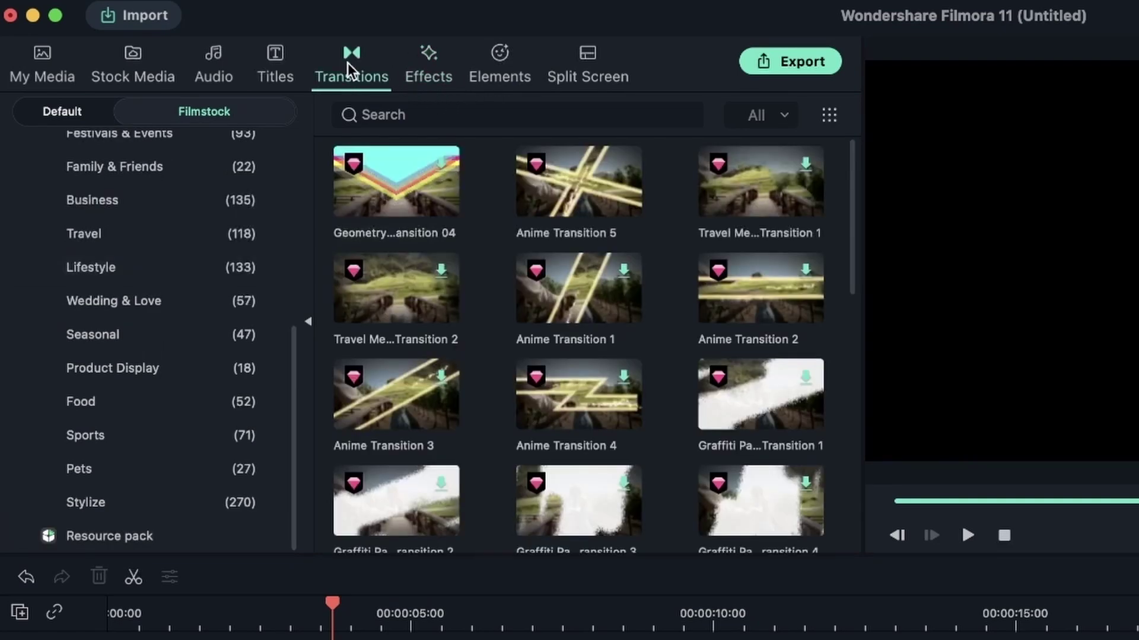
left_click(119, 544)
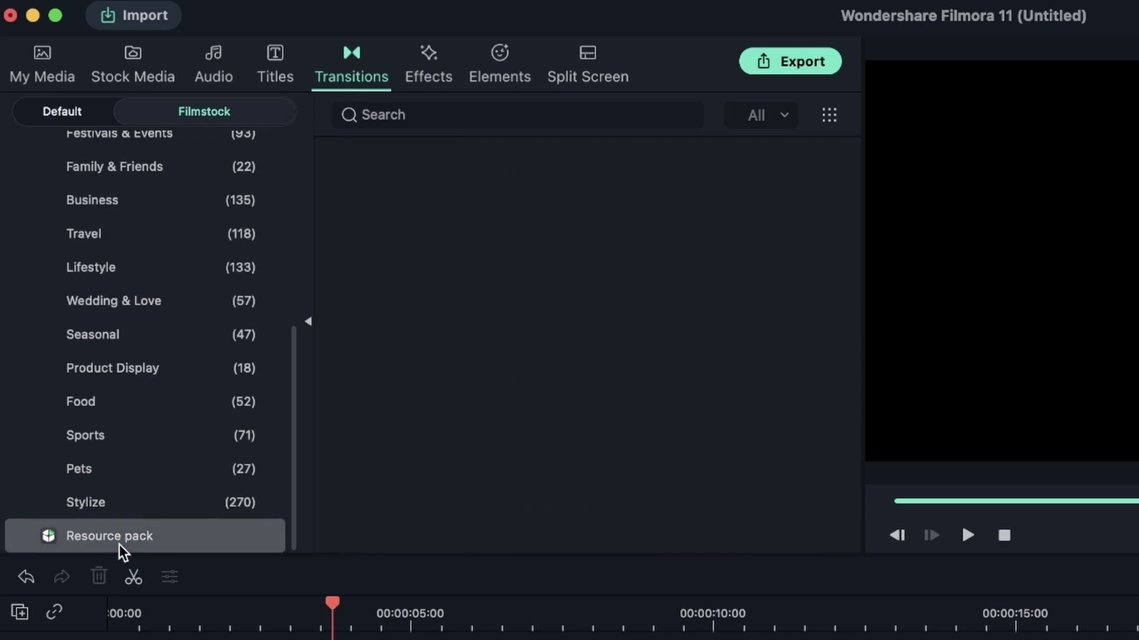
left_click(283, 64)
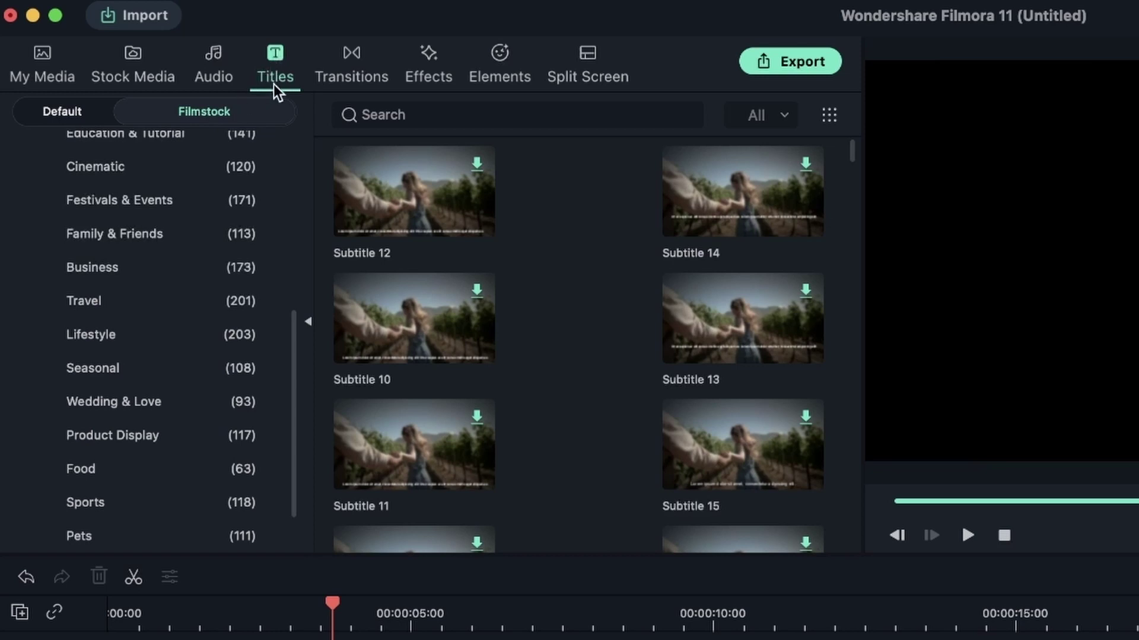
Step: Expand the Titles Resource pack, play Cyberpunk Opener 01, and scroll through the lower thirds
scroll(89, 354, "down", 2)
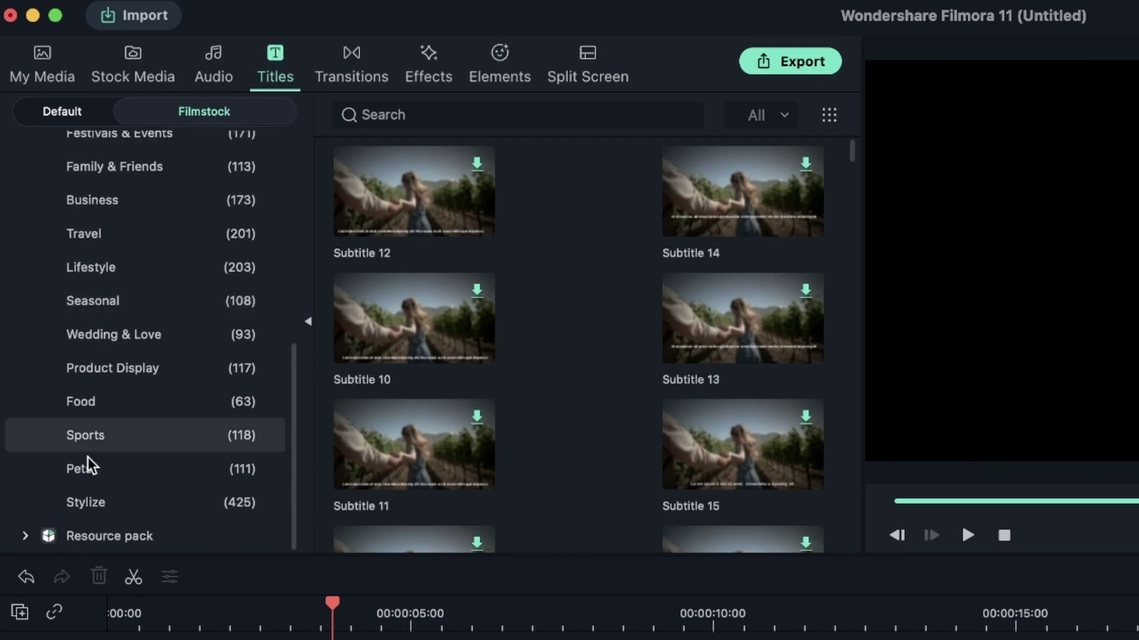
left_click(101, 527)
scroll(661, 340, "down", 5)
scroll(661, 340, "up", 5)
left_click(745, 423)
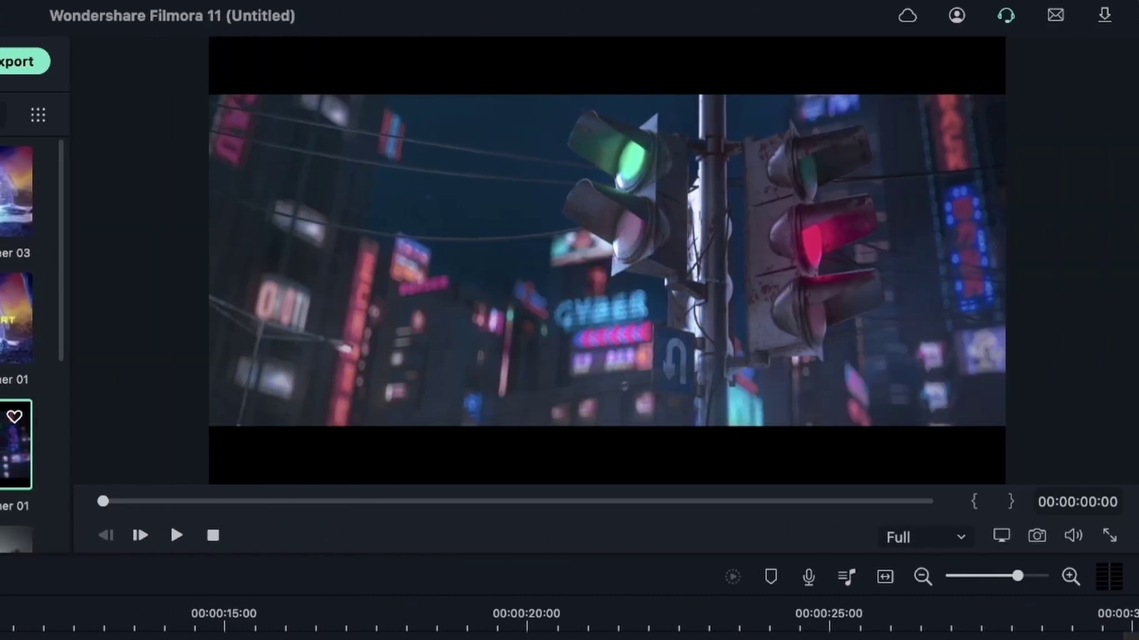
key("space")
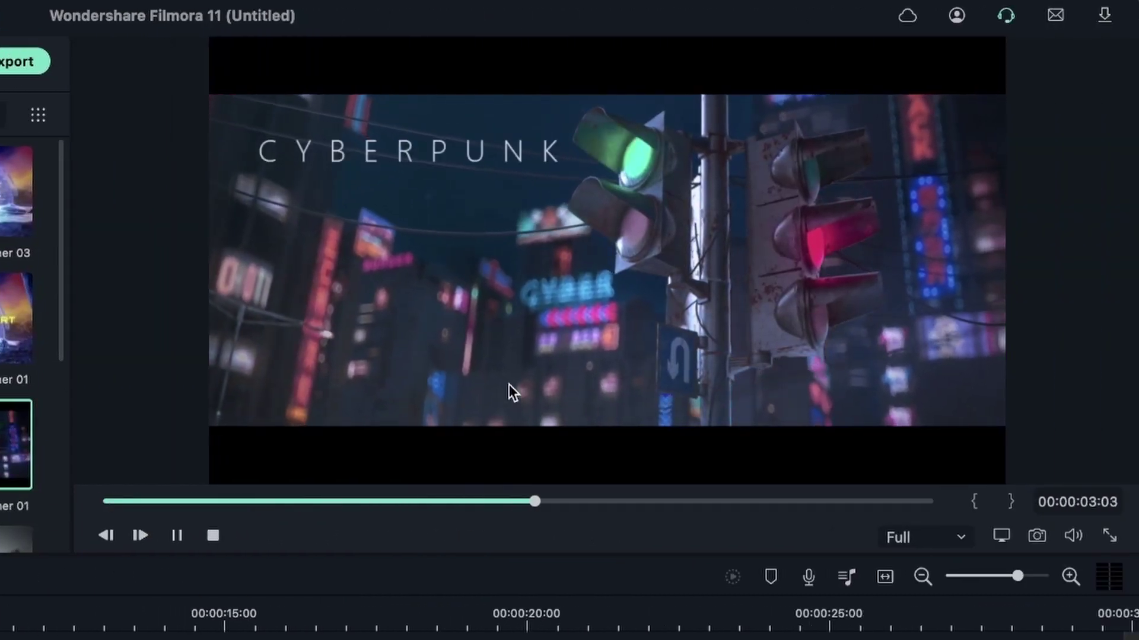
scroll(18, 344, "down", 3)
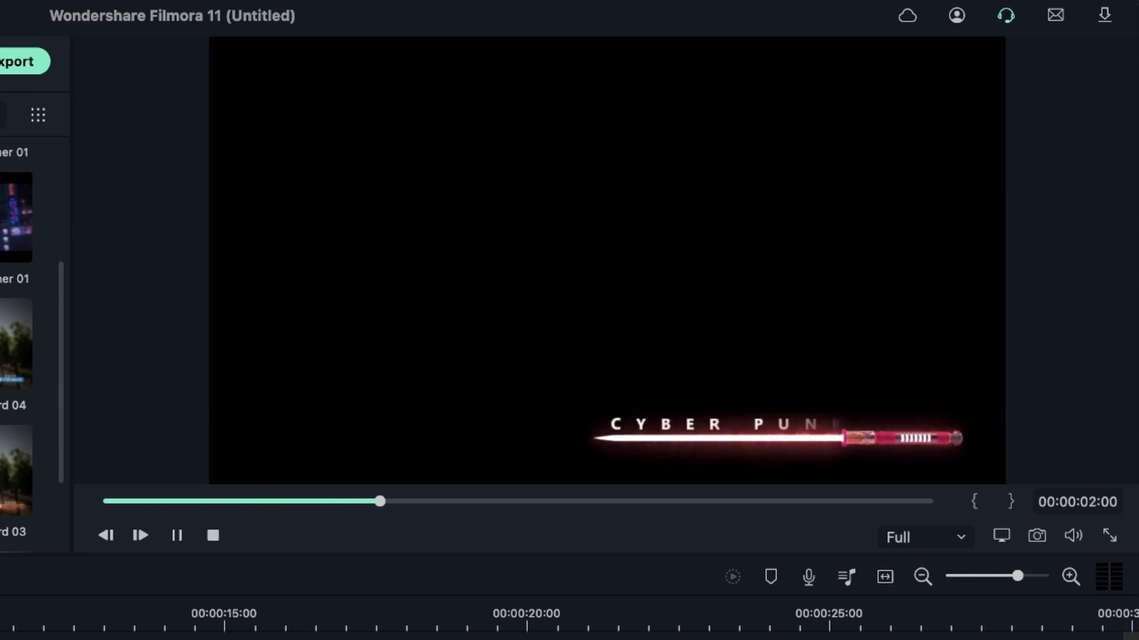
scroll(18, 344, "down", 2)
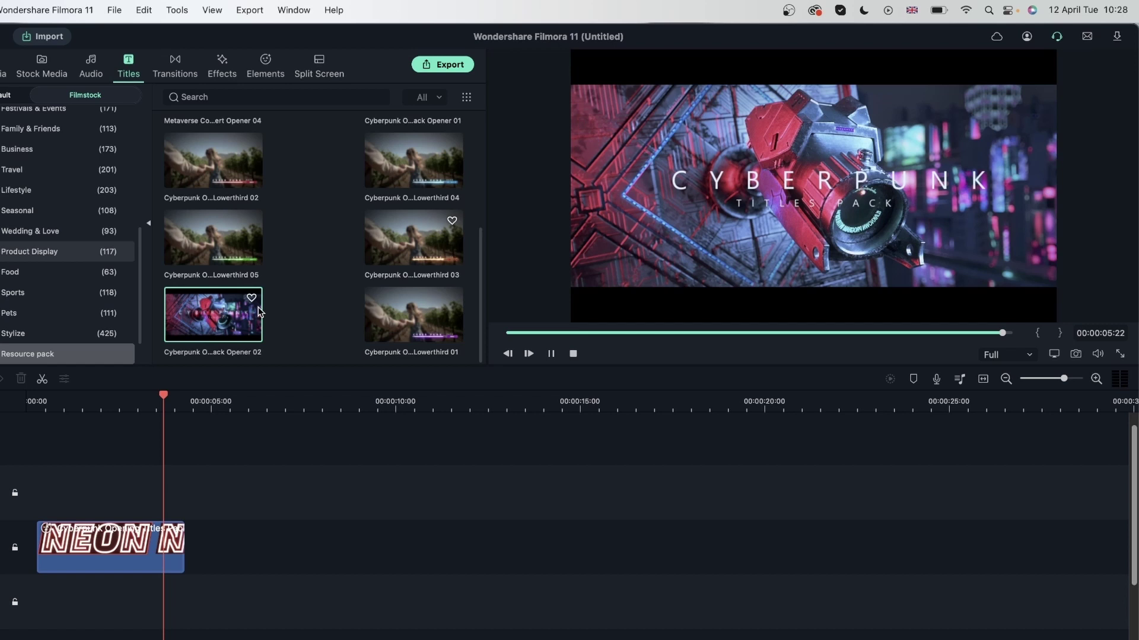
Step: Place Cyberpunk Opener 02 on track 2 at about 11 seconds and open its text settings
left_click_drag(207, 323, 420, 543)
left_click(457, 391)
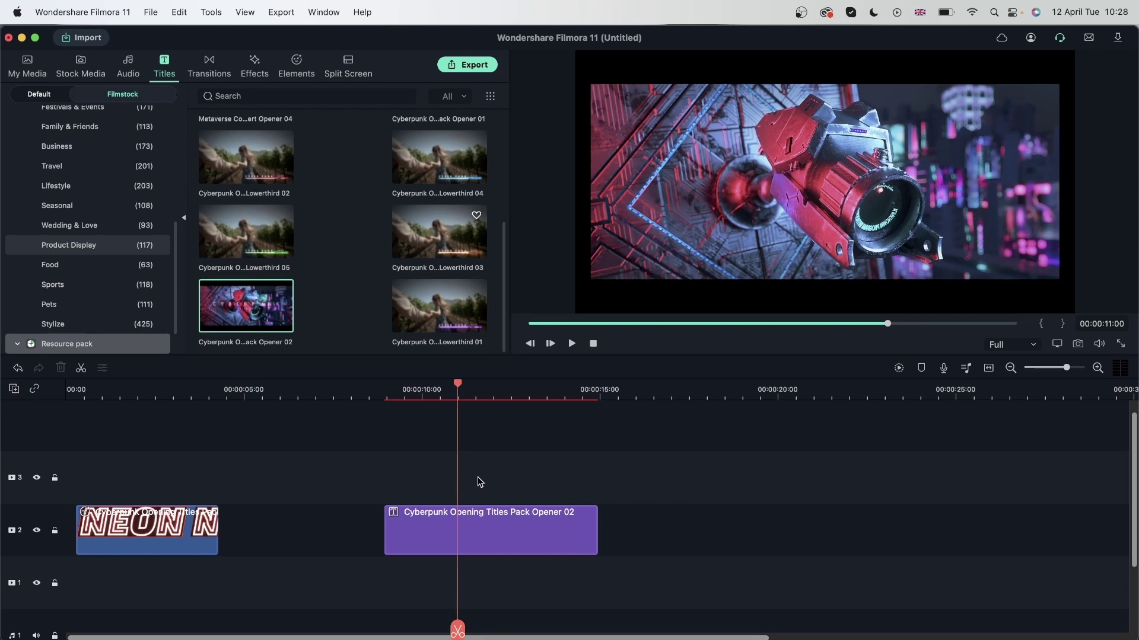
left_click(495, 538)
double_click(495, 538)
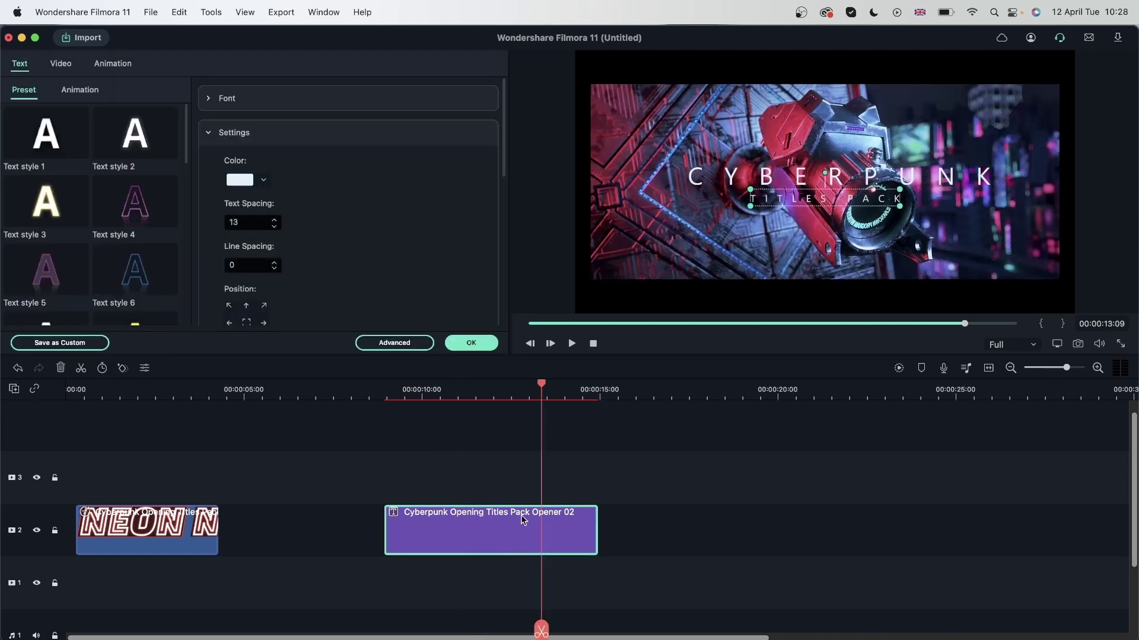
Step: Replace the CYBERPUNK headline text with TITLE
left_click(207, 102)
scroll(306, 195, "up", 3)
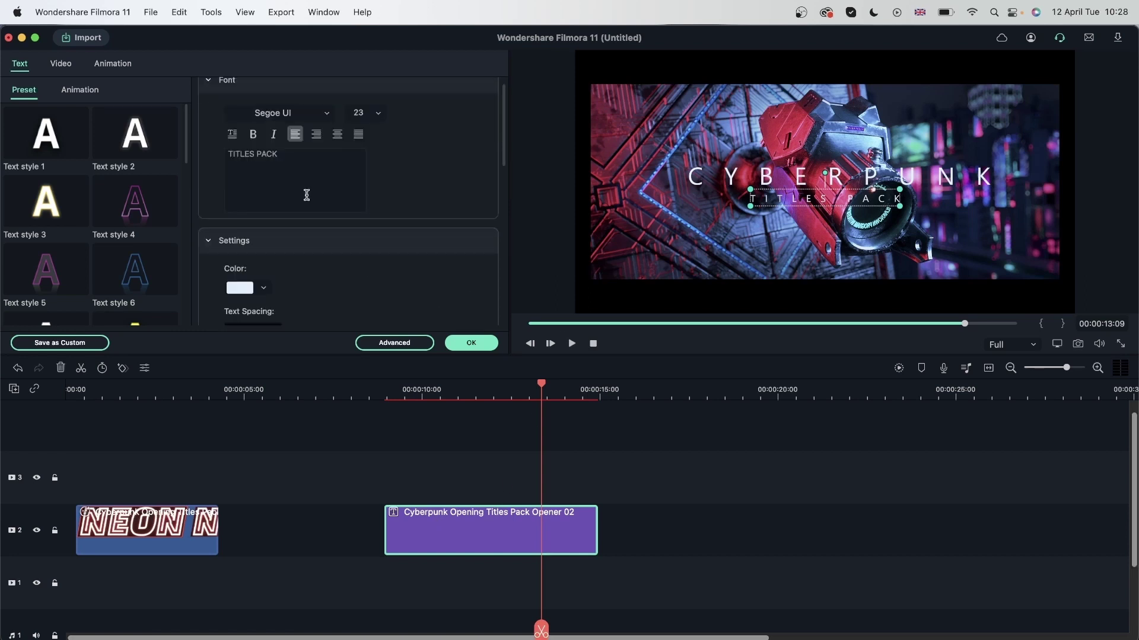
double_click(320, 168)
left_click(883, 172)
double_click(317, 159)
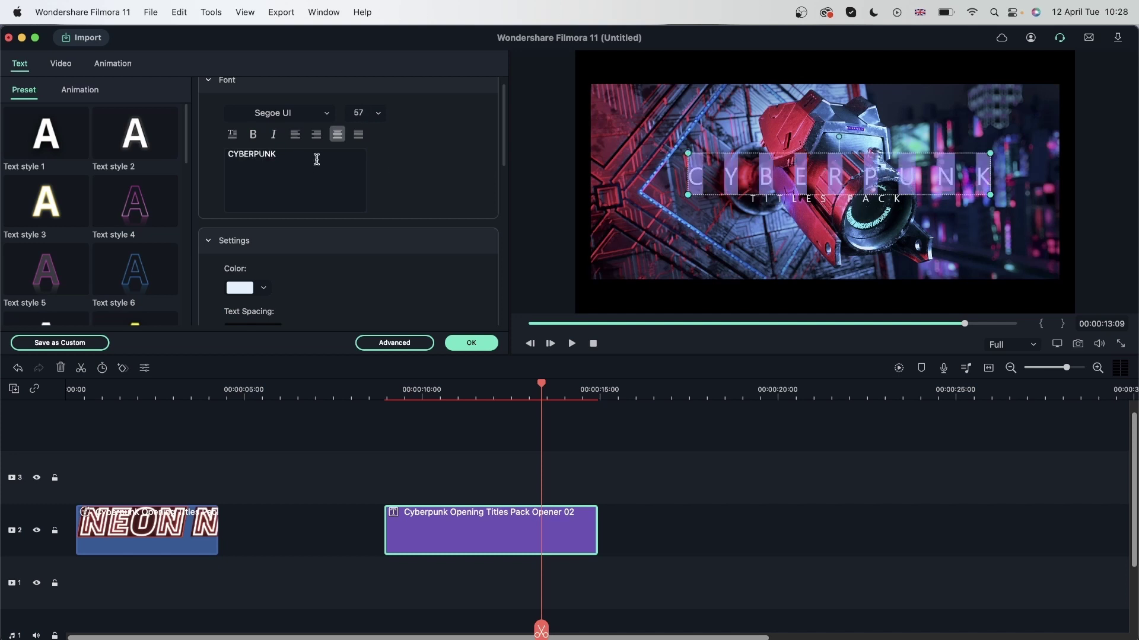
type("Ti")
key("BackSpace")
type("ITLE")
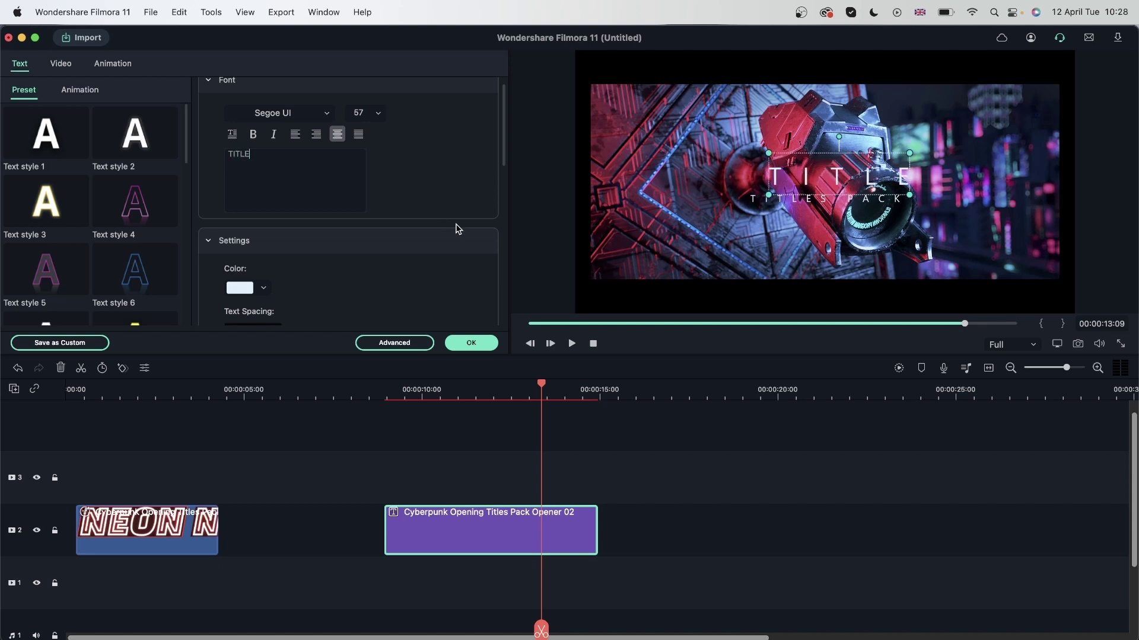
Step: Try Snell Roundhand on the headline, revert it to Segoe UI, and enter the advanced title editor
left_click(327, 114)
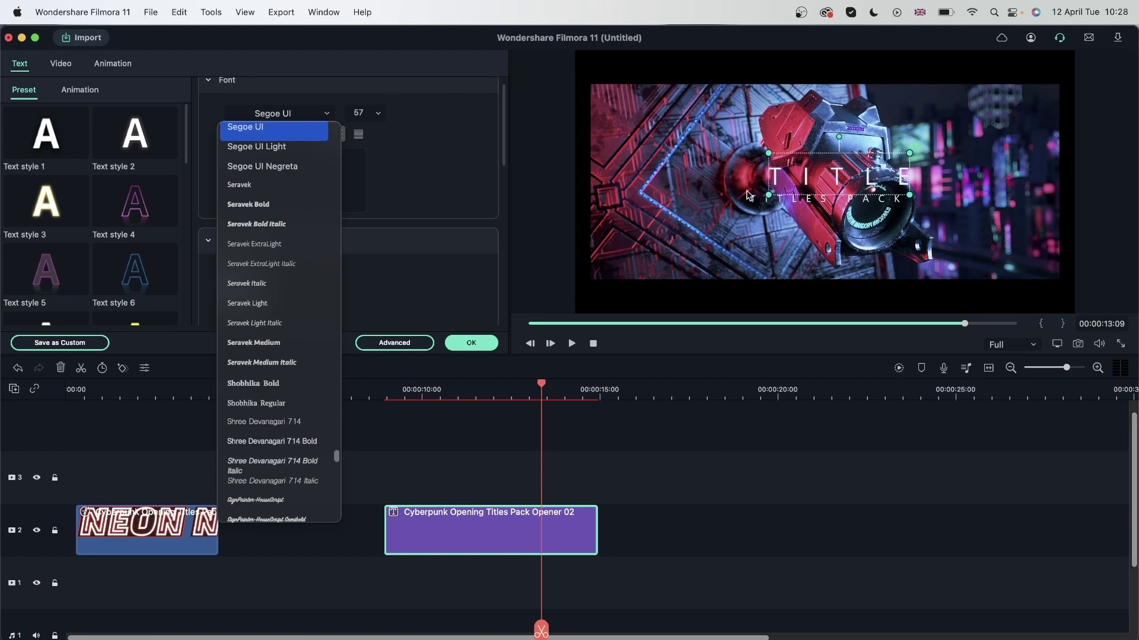
scroll(264, 462, "down", 8)
left_click(270, 467)
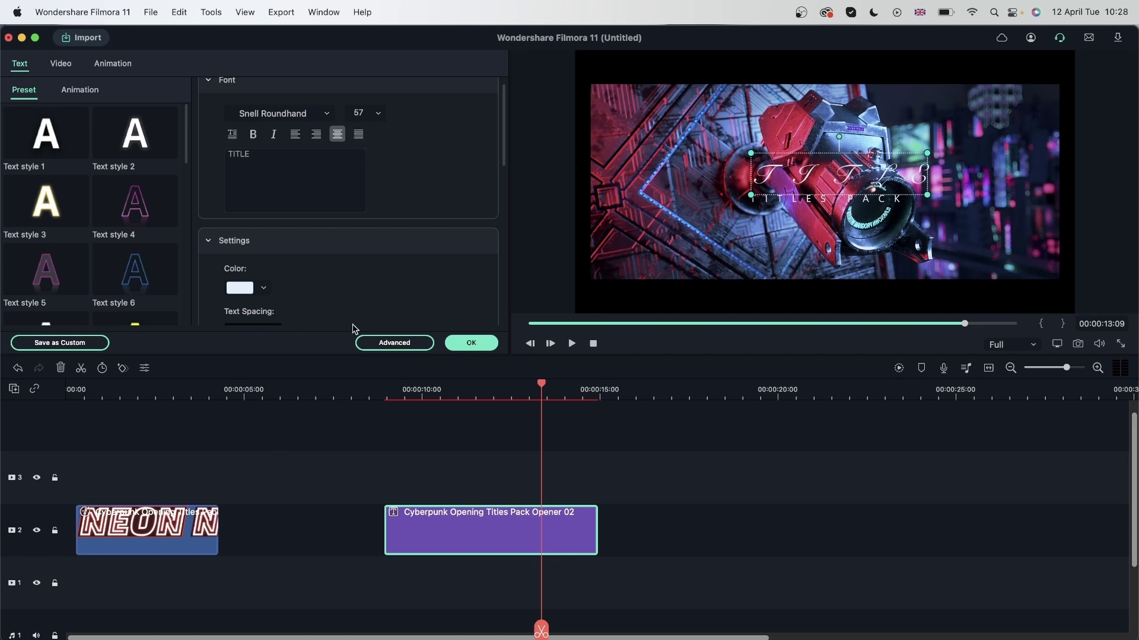
scroll(356, 308, "up", 1)
left_click(279, 132)
scroll(270, 226, "up", 2)
left_click(256, 200)
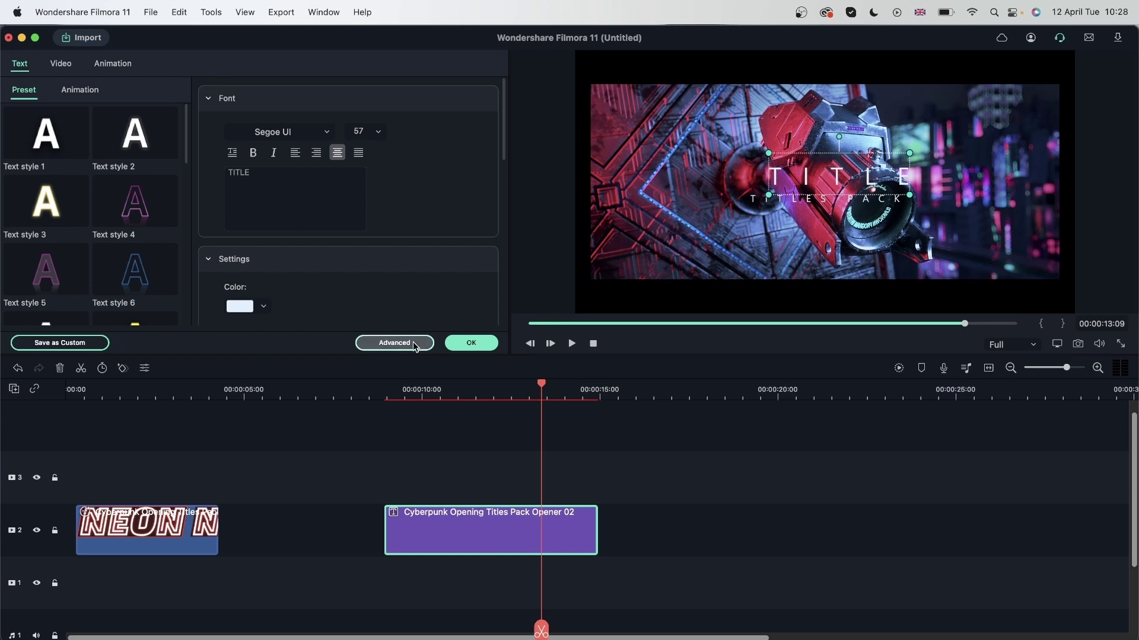
left_click(395, 343)
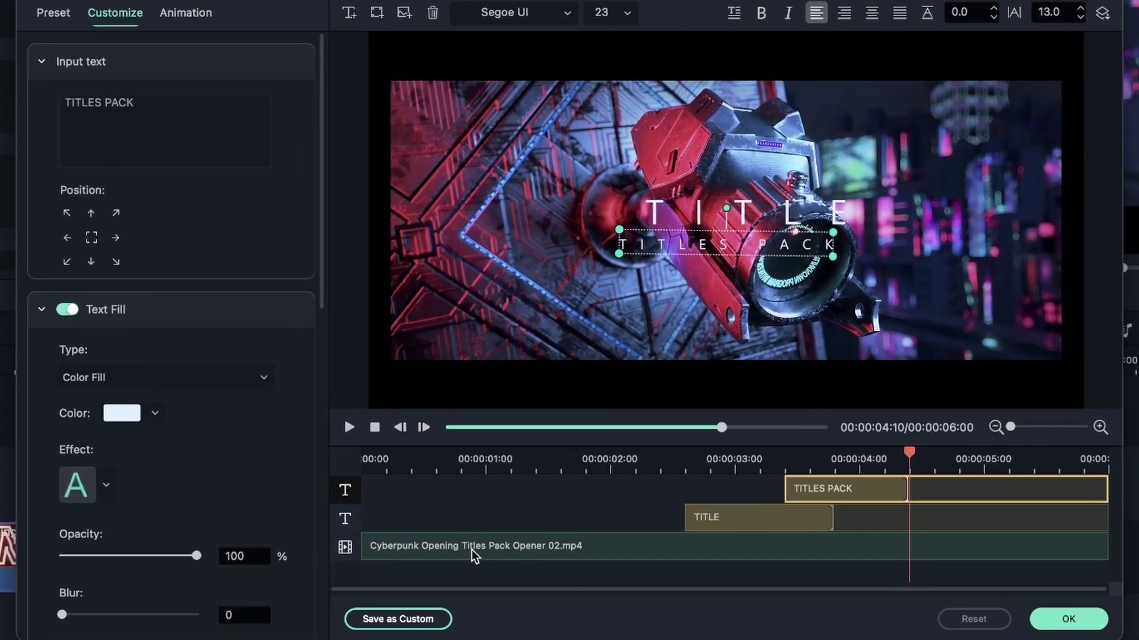
Step: Adjust the TITLE text clip's duration in the advanced editor and preview the opener timing
left_click(469, 525)
left_click(373, 468)
left_click_drag(370, 449, 635, 466)
left_click(711, 508)
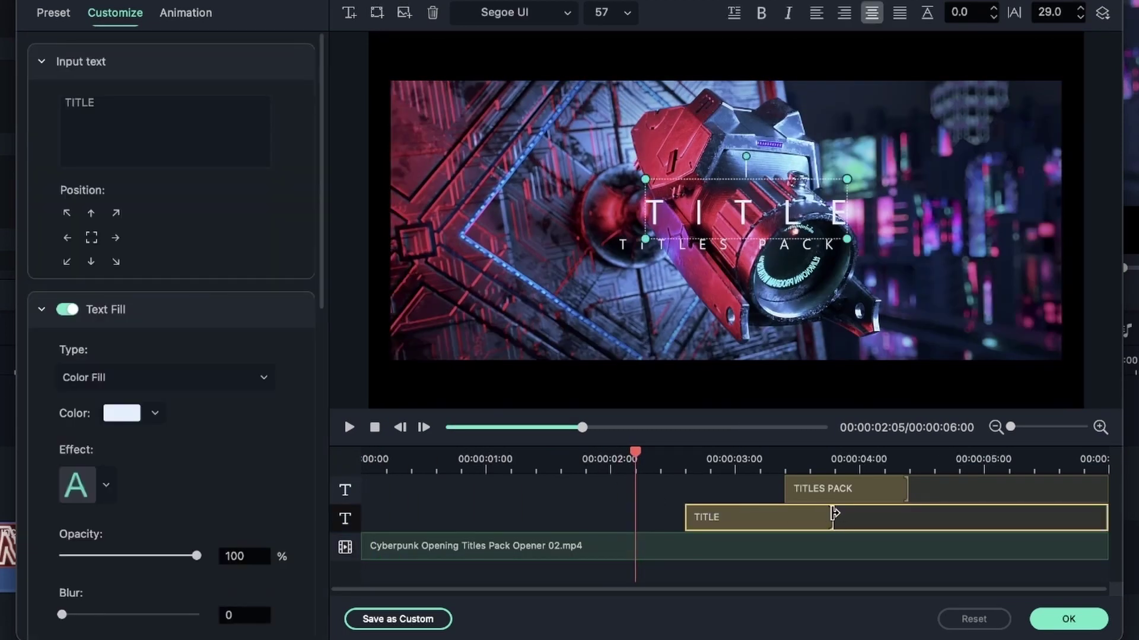
left_click_drag(955, 520, 759, 528)
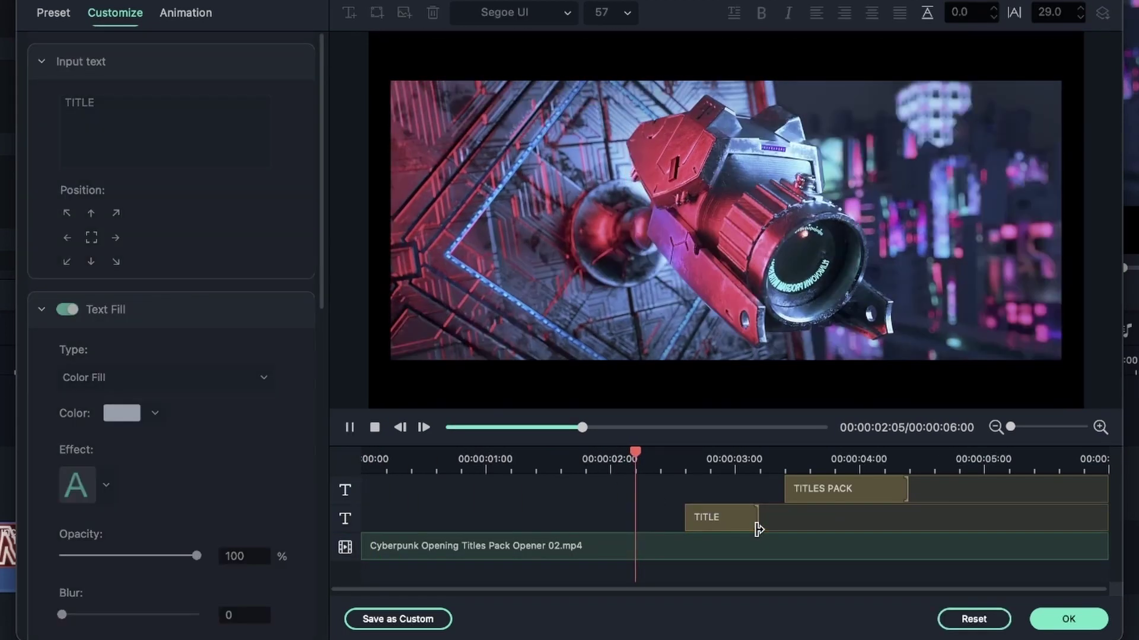
key("space")
left_click(758, 528)
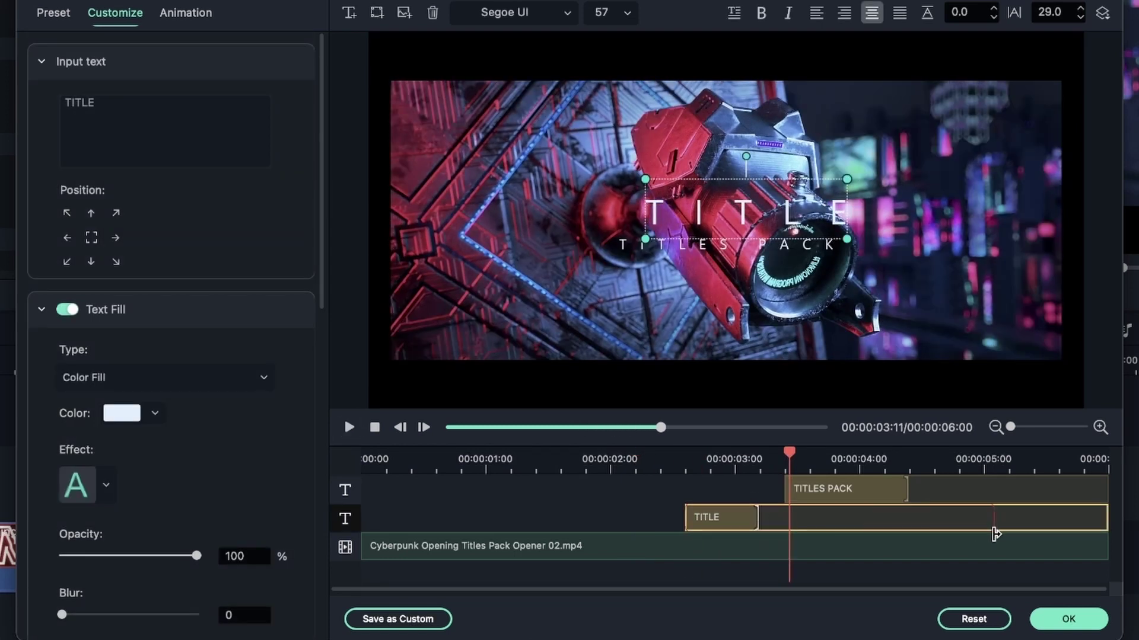
left_click_drag(763, 536, 940, 546)
Step: Select the TITLES PACK layer, save the title edits, and return to Filmstock in Chrome
left_click(884, 491)
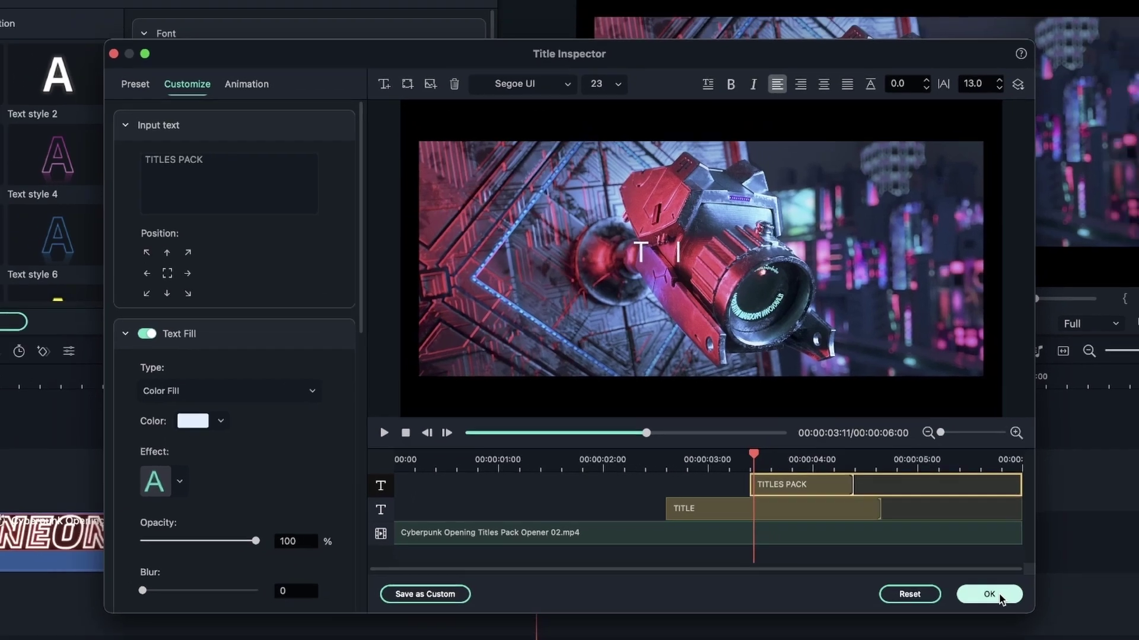
left_click(1084, 622)
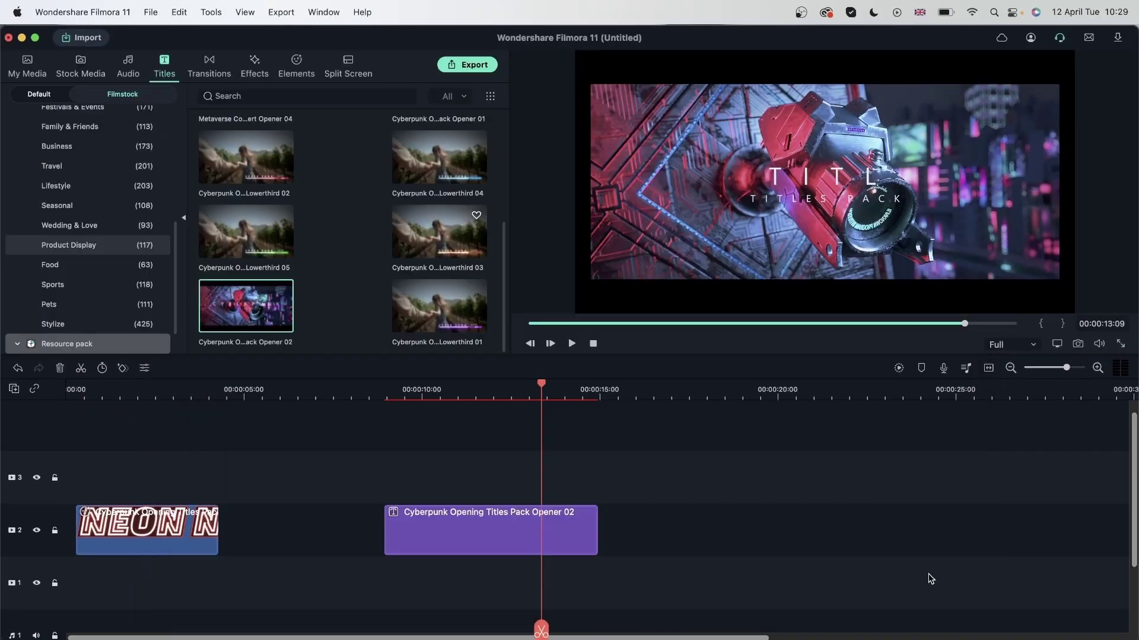
left_click_drag(427, 392, 384, 399)
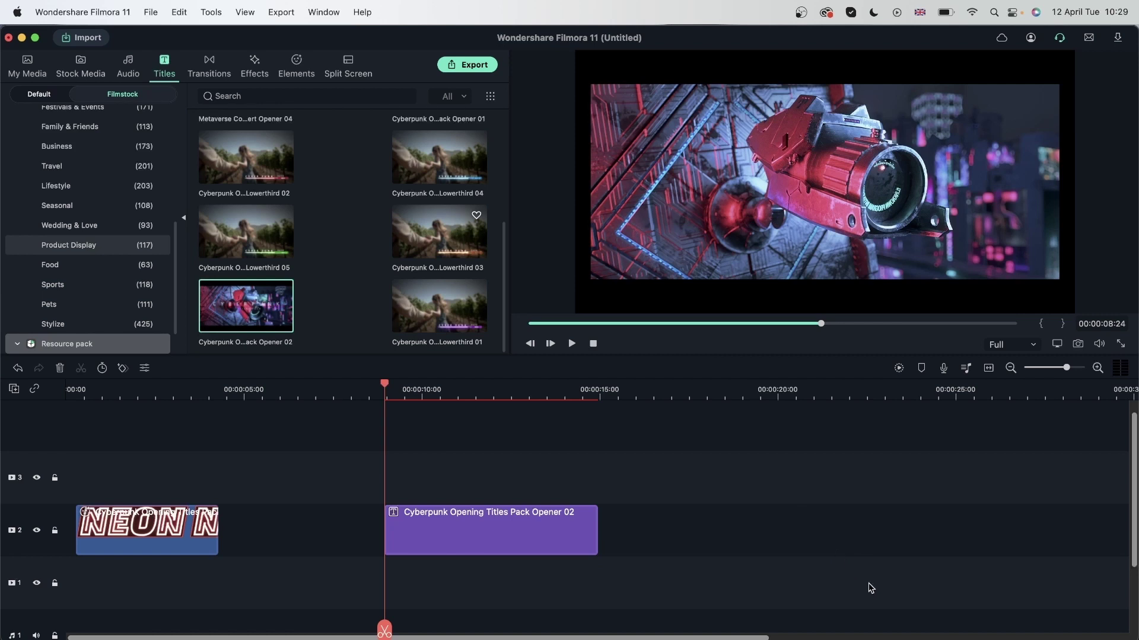
key("super+Tab")
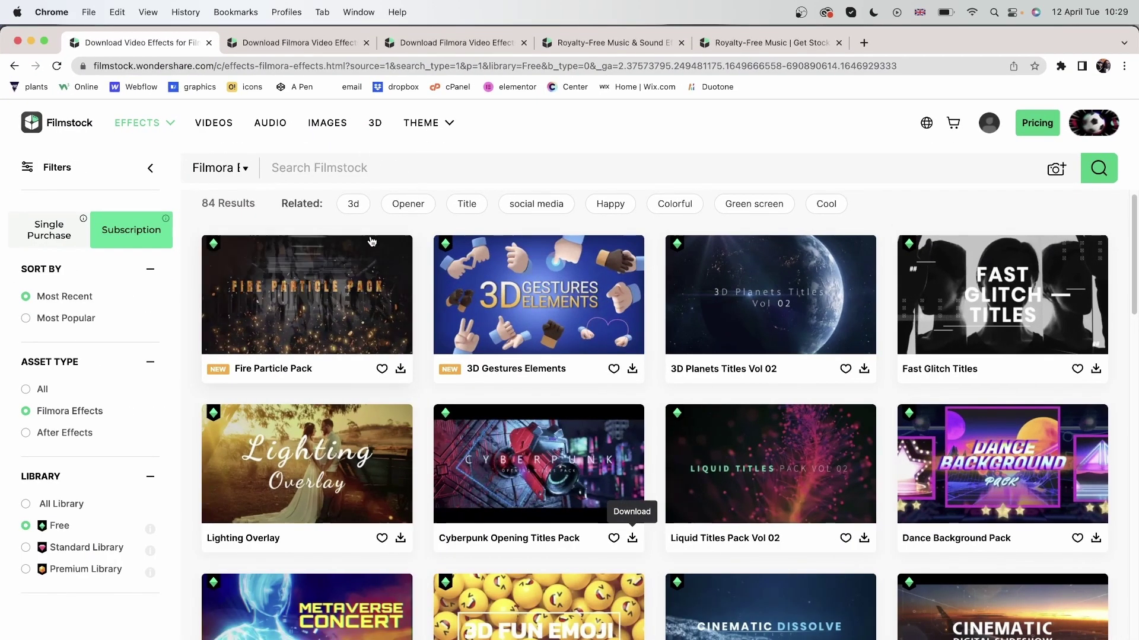
Step: Filter Filmstock's Lo-fi audio results to Free and download the Epic Sci fi Trailer track
left_click(290, 129)
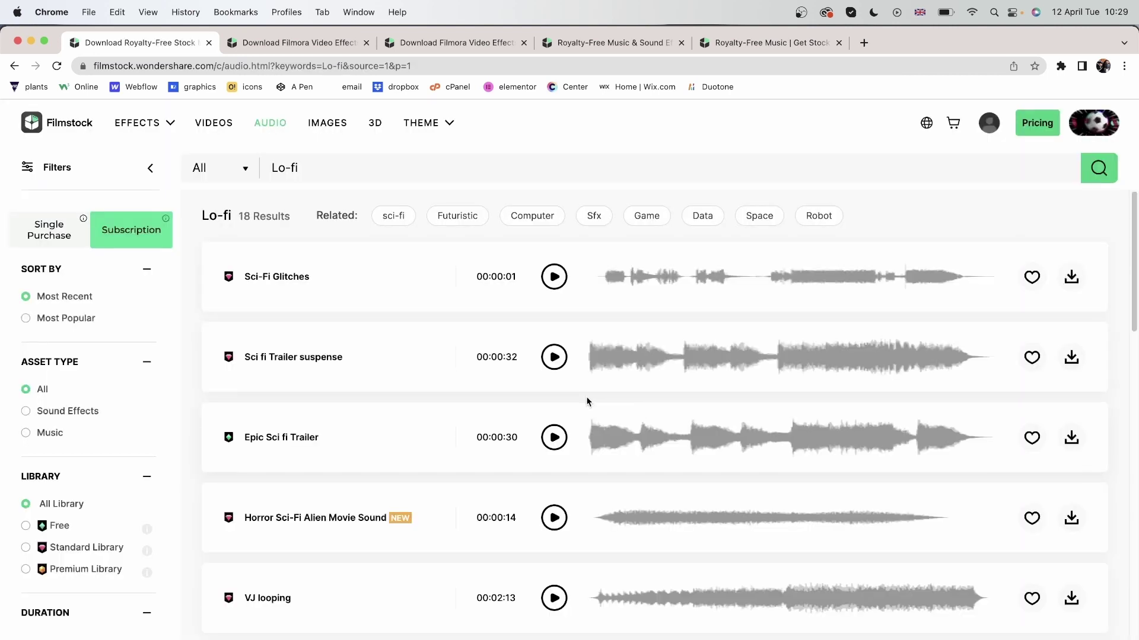
left_click(25, 525)
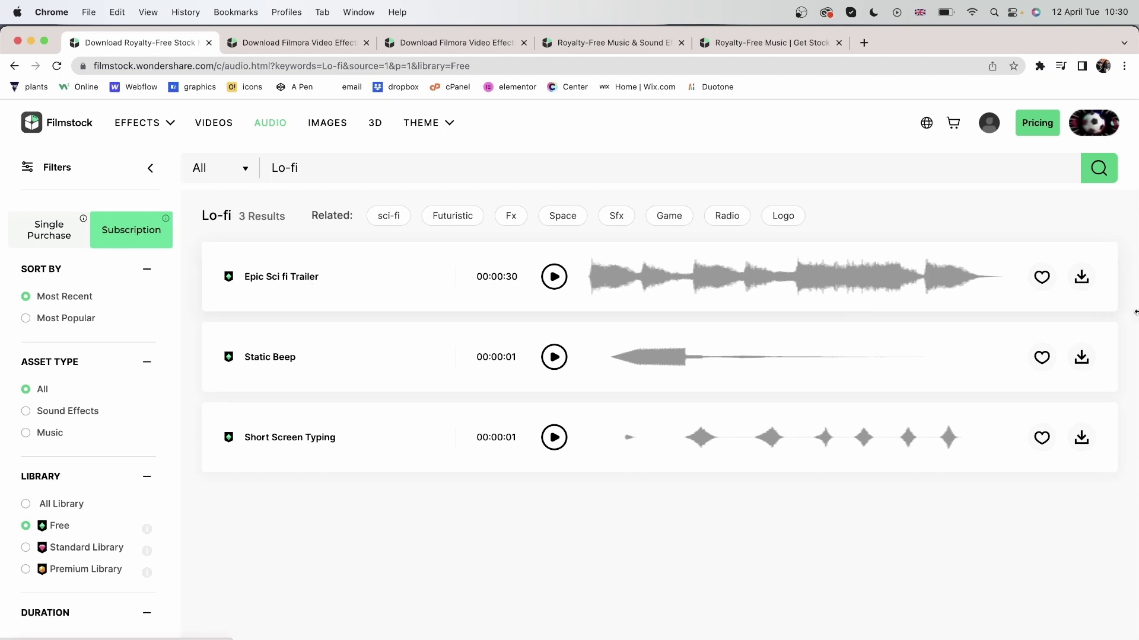
left_click(1081, 277)
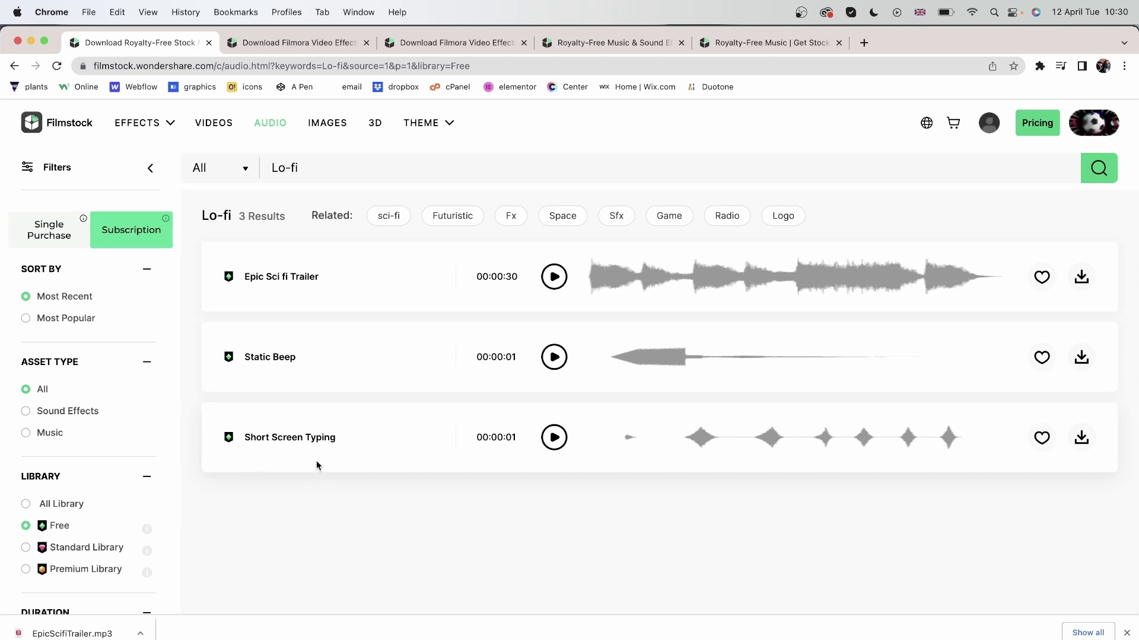
Step: Open Creative Theme Makeup from the THEME menu and scroll through its makeup title and element packs
mouse_move(452, 108)
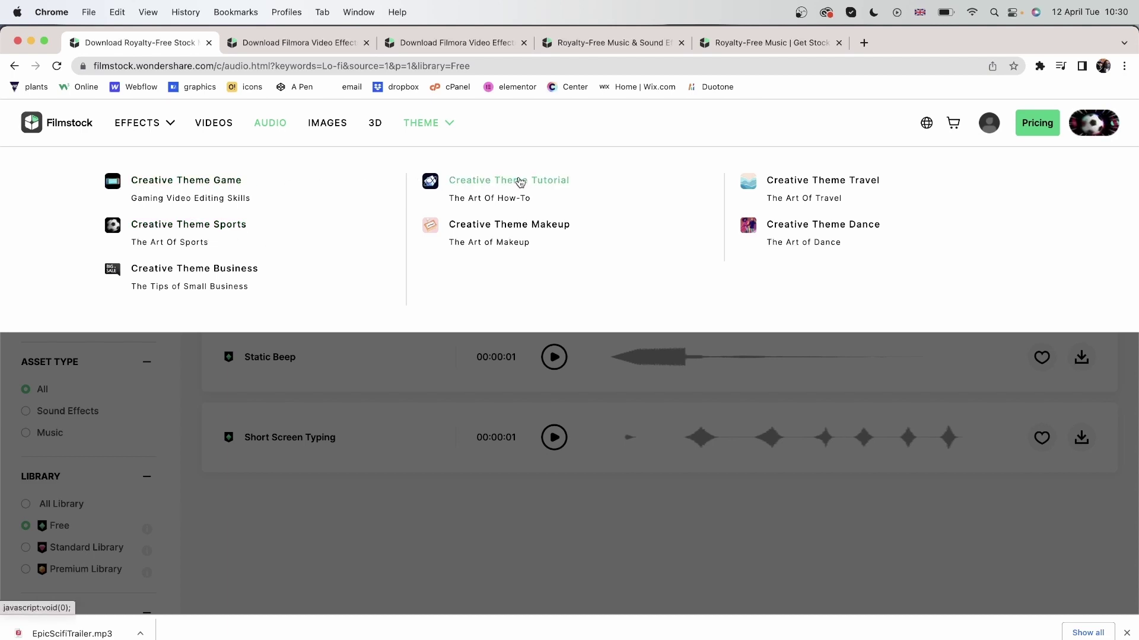
triple_click(509, 224)
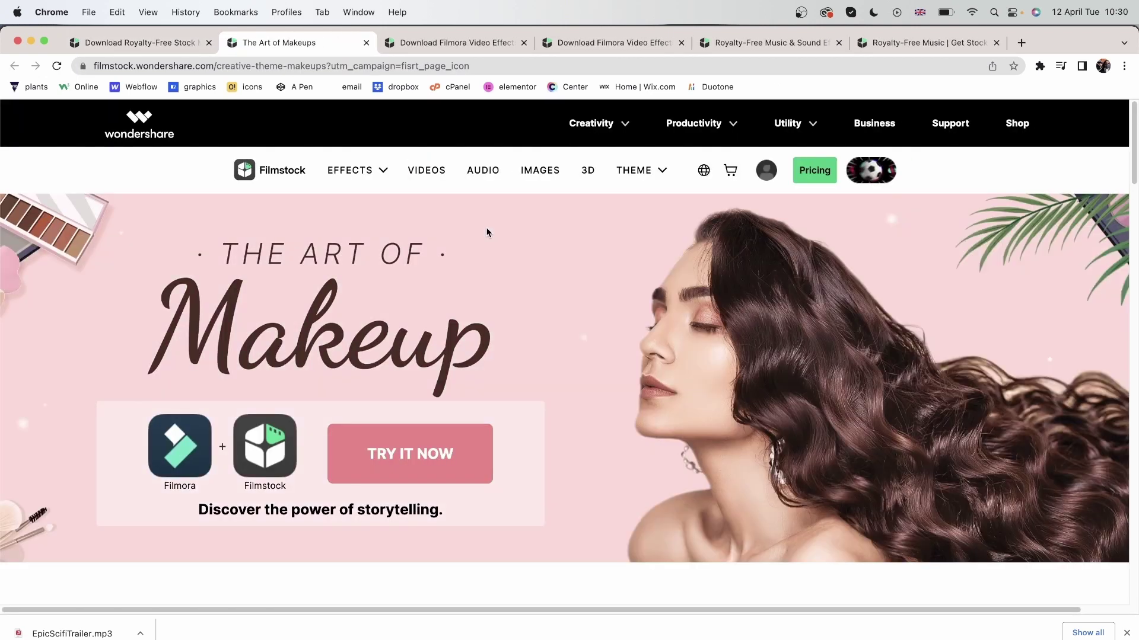
scroll(631, 417, "down", 5)
scroll(631, 417, "down", 6)
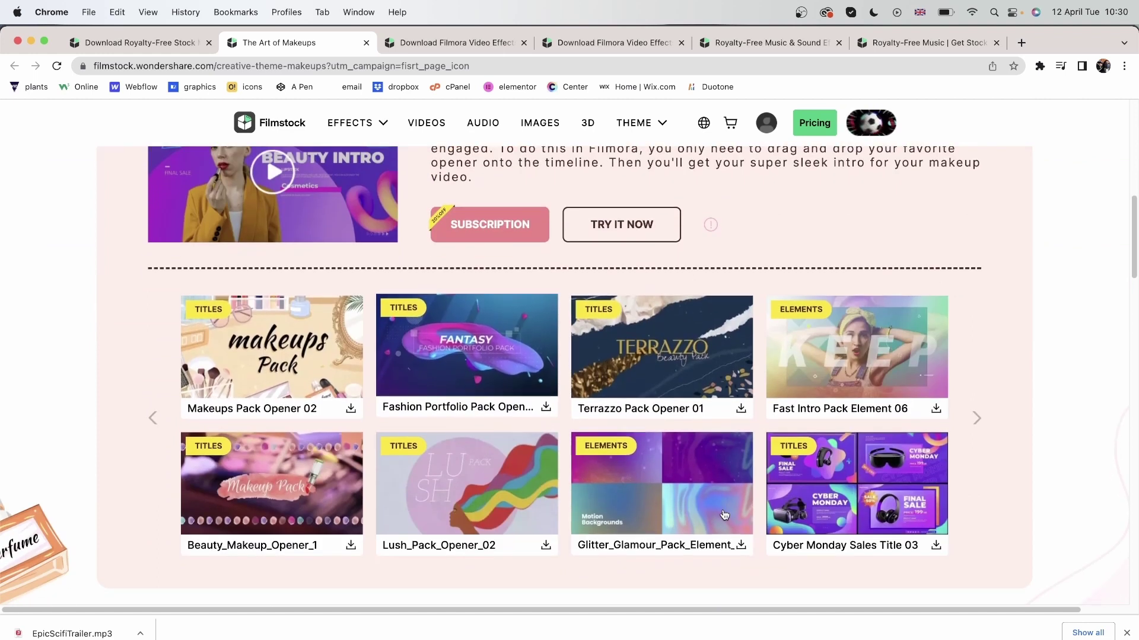
scroll(678, 391, "down", 2)
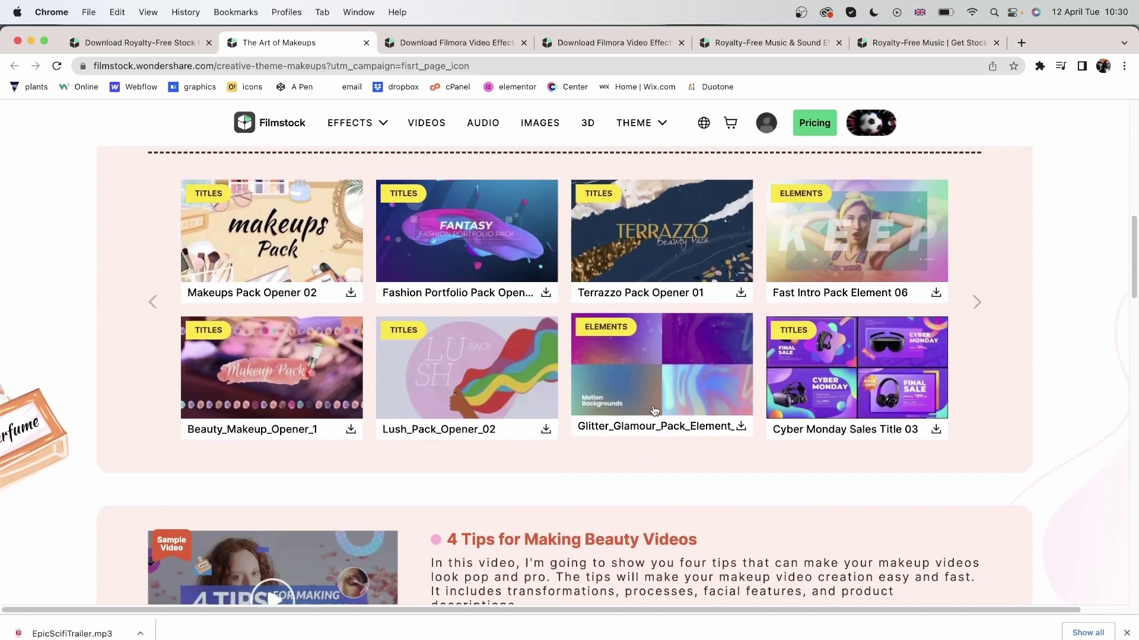
scroll(646, 412, "down", 4)
scroll(238, 385, "down", 10)
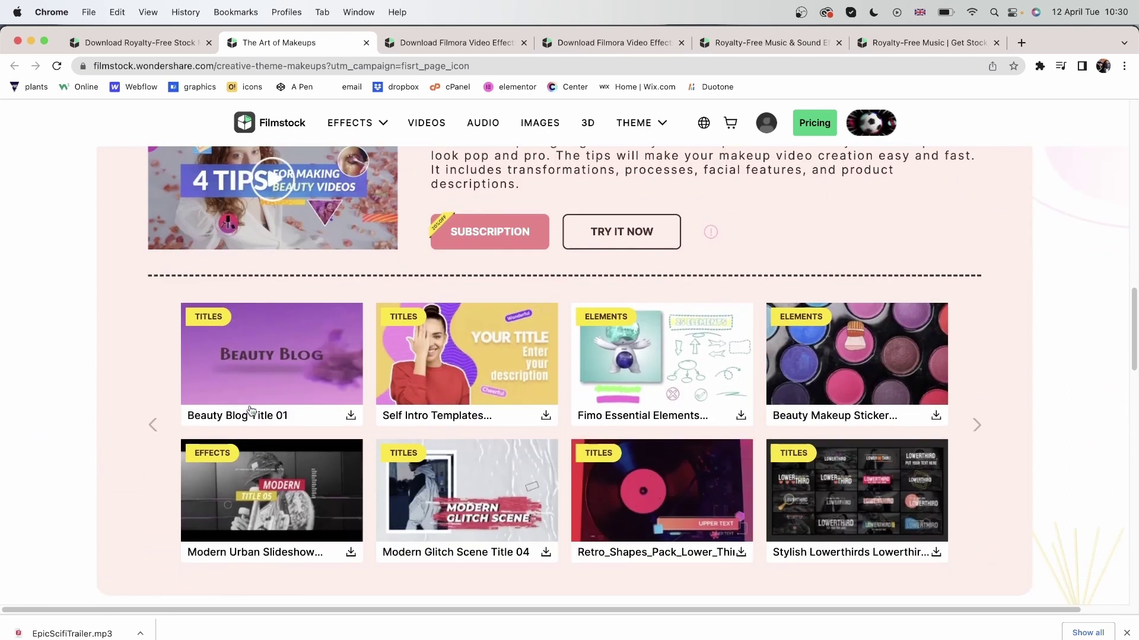
scroll(250, 411, "down", 6)
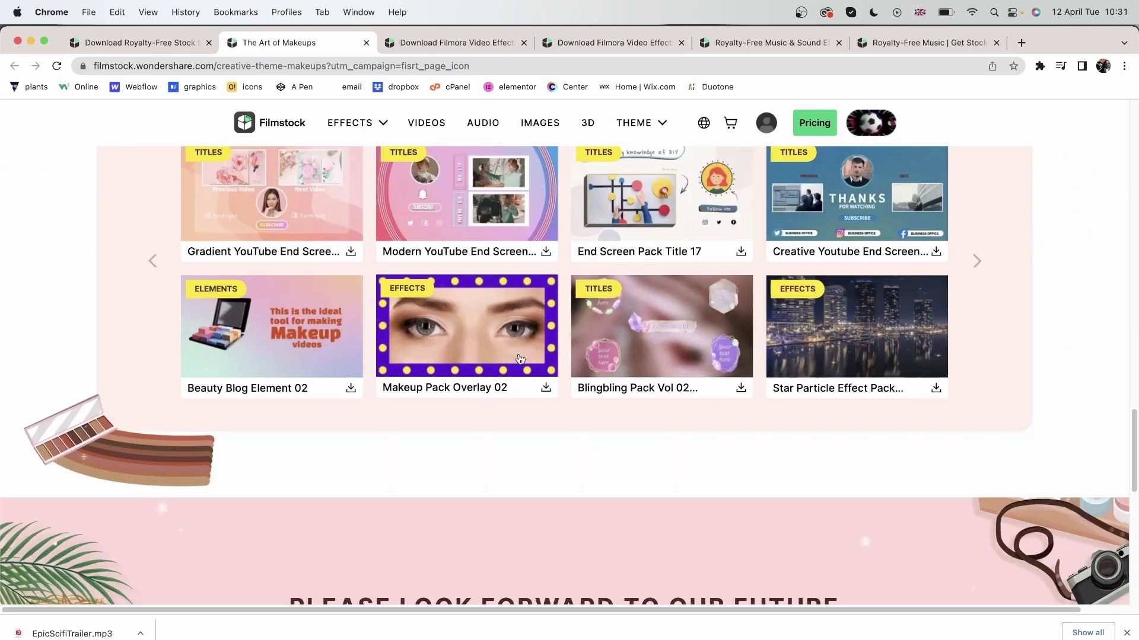
scroll(810, 272, "up", 20)
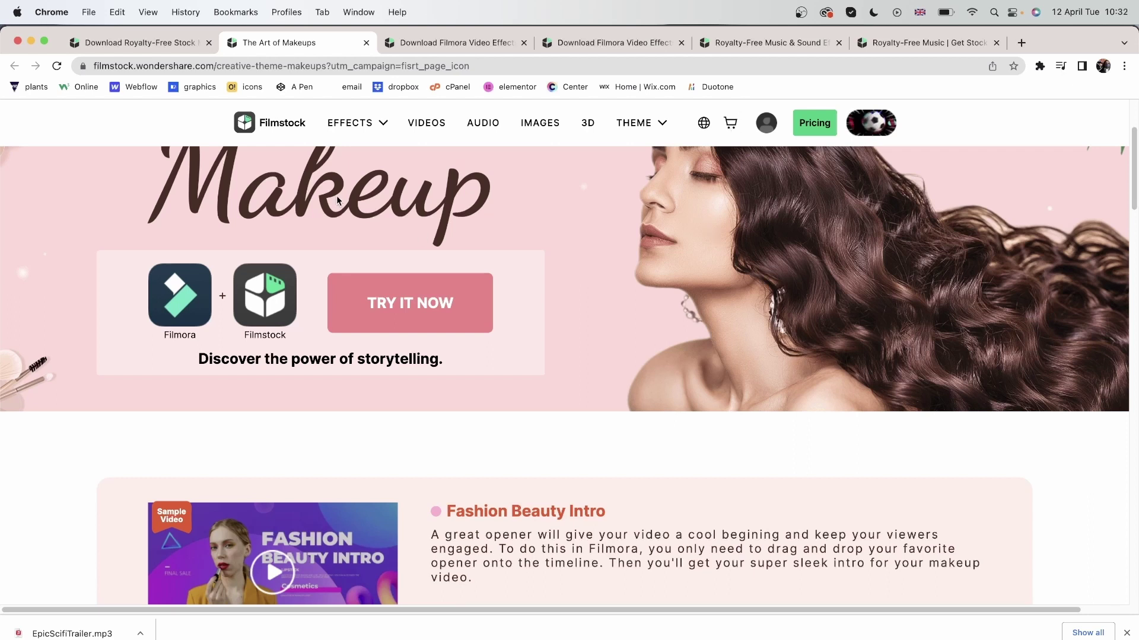
Step: Change Filmstock's region to Japan (日本語) and scroll through the Japanese site's effect packs
left_click(263, 125)
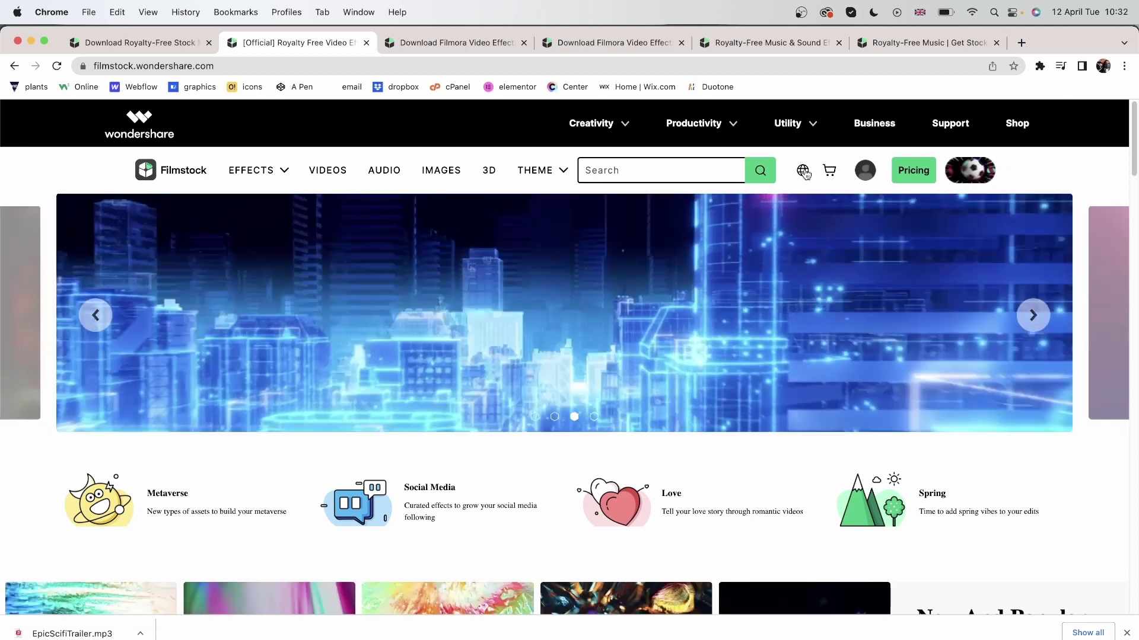
left_click(803, 171)
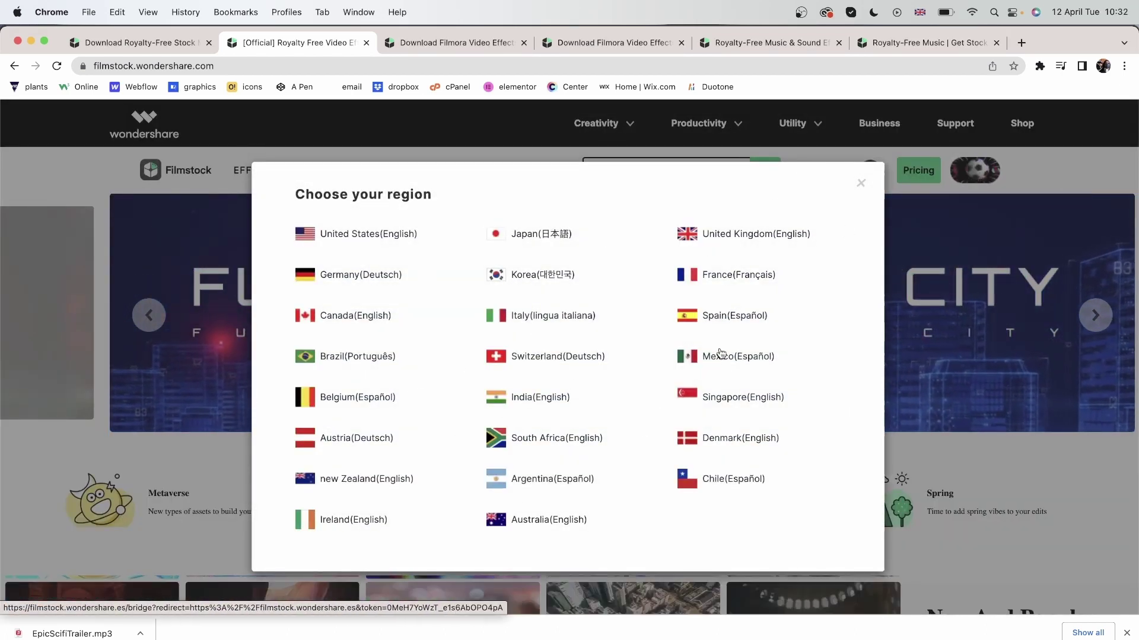
left_click(526, 234)
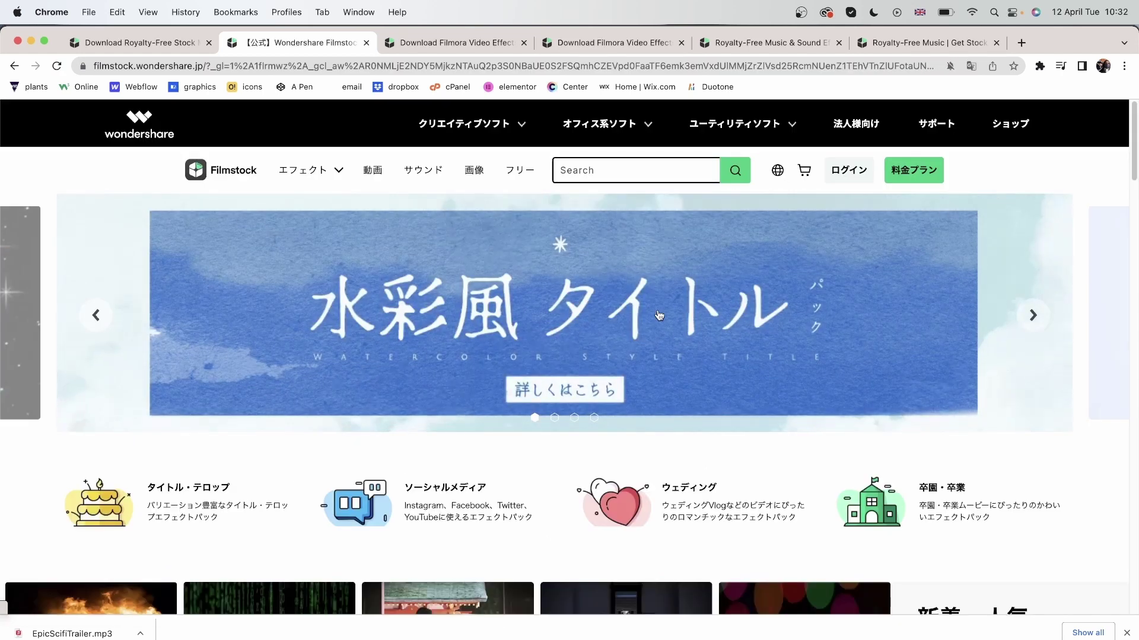
scroll(658, 315, "down", 3)
scroll(658, 315, "down", 5)
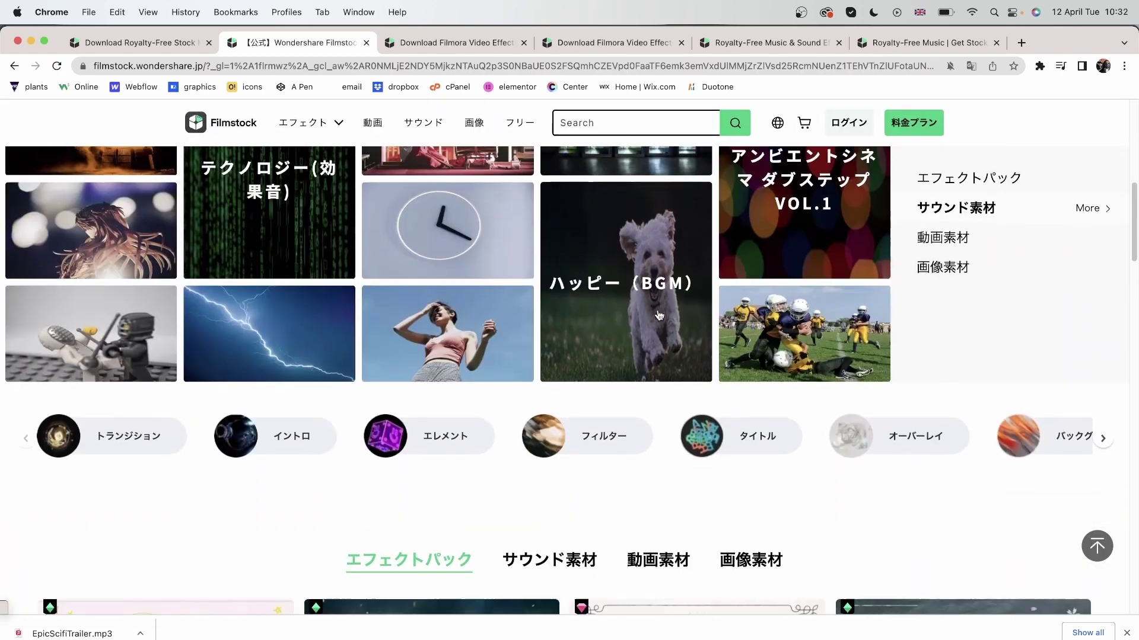
scroll(658, 315, "down", 5)
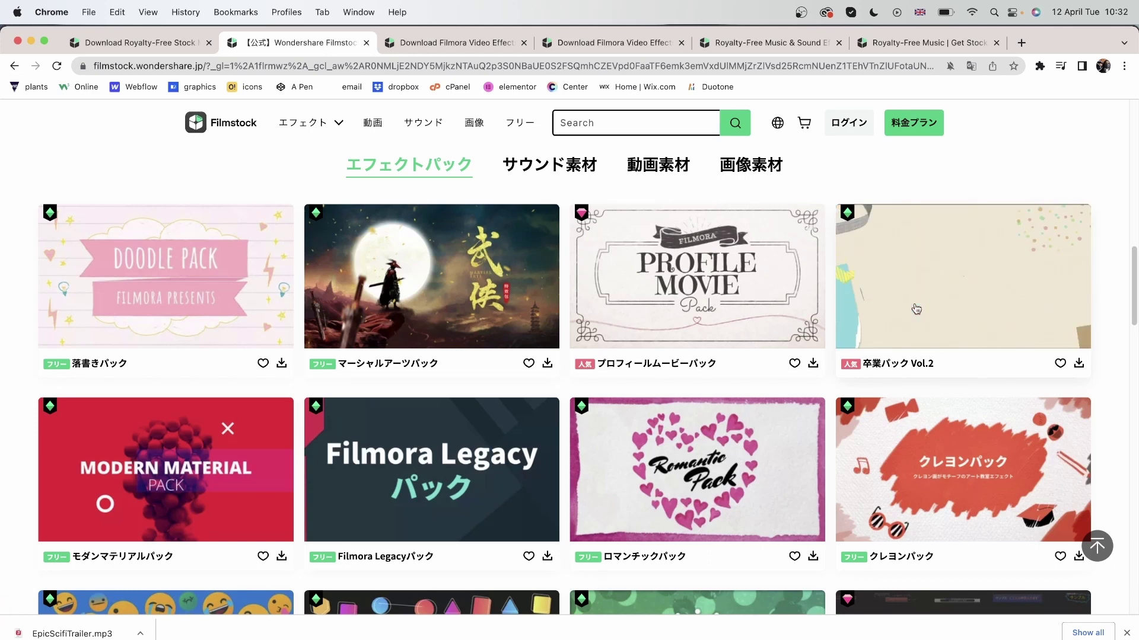
scroll(659, 429, "down", 3)
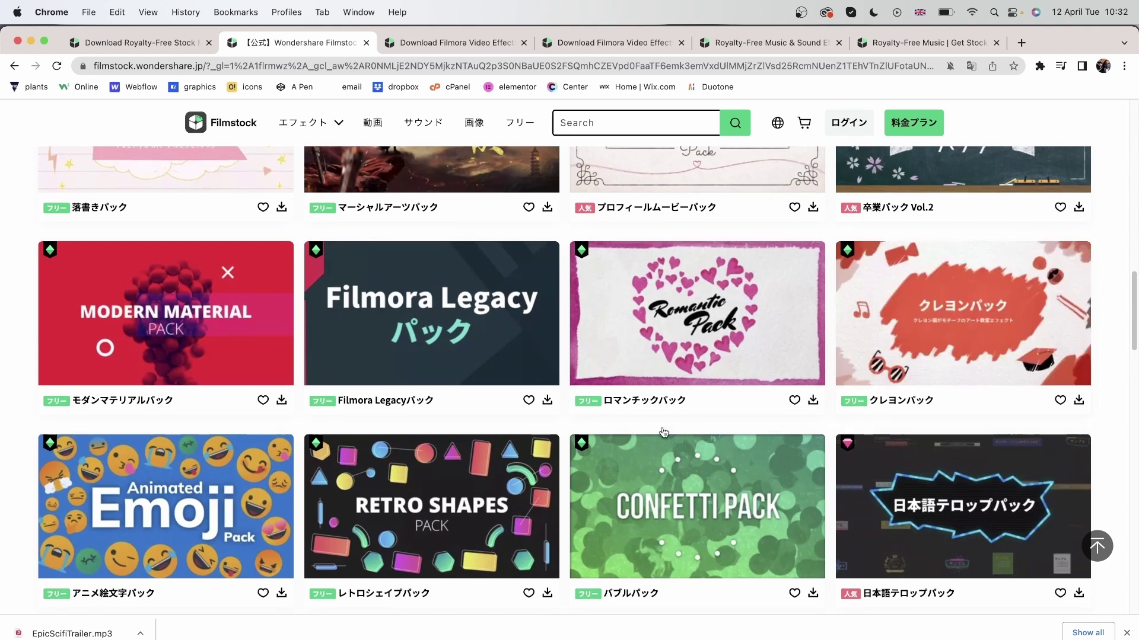
scroll(659, 430, "down", 4)
scroll(659, 430, "down", 4)
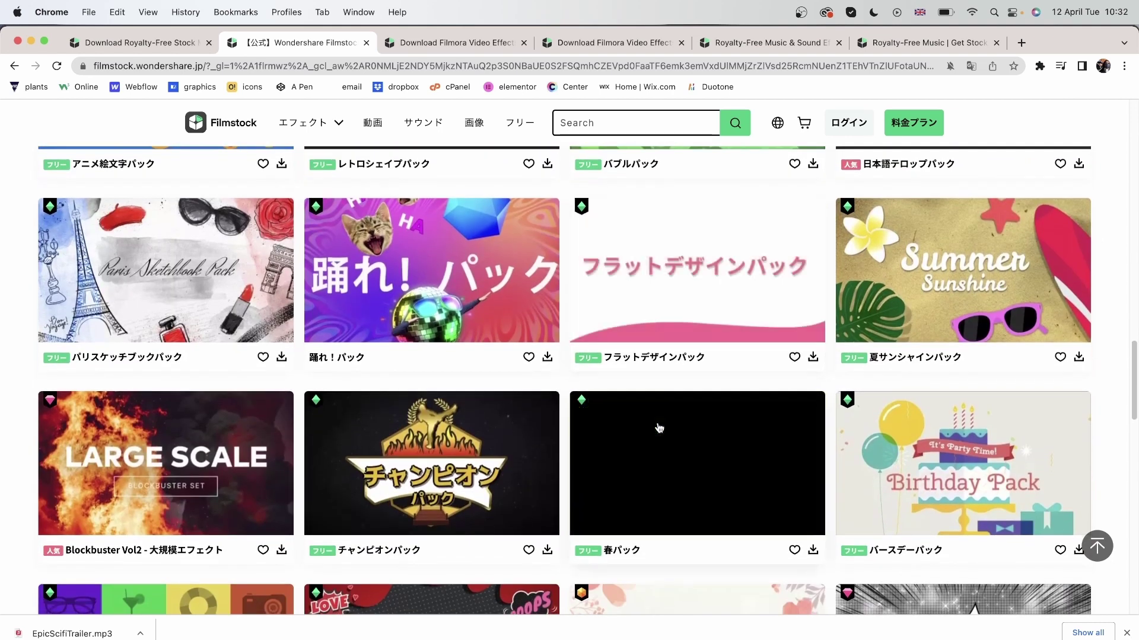
scroll(889, 475, "down", 4)
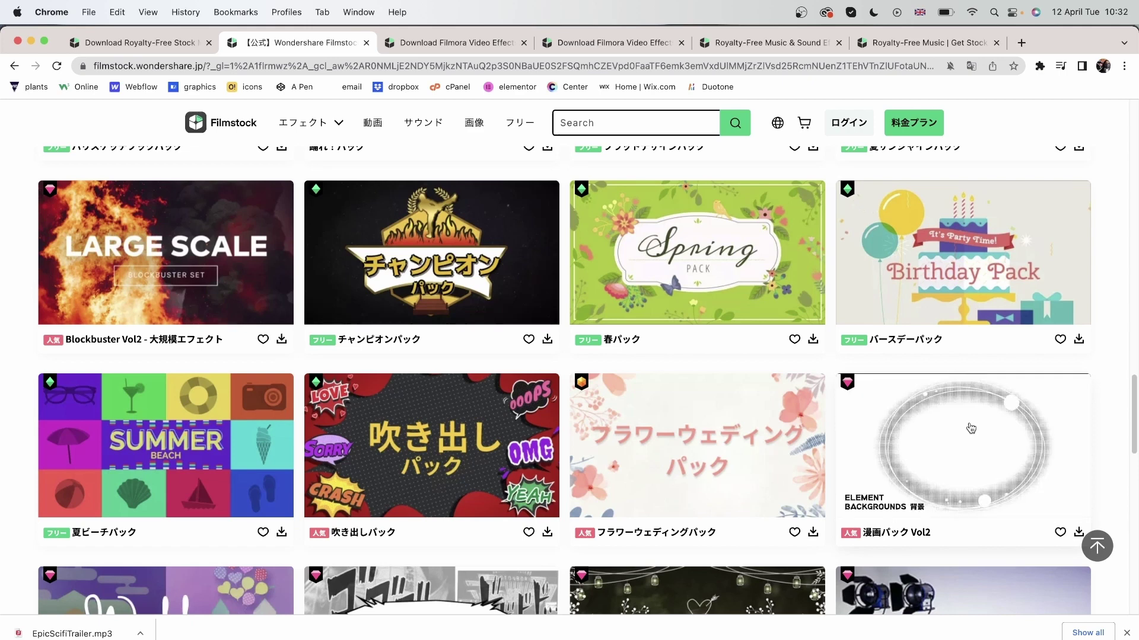
scroll(874, 442, "up", 20)
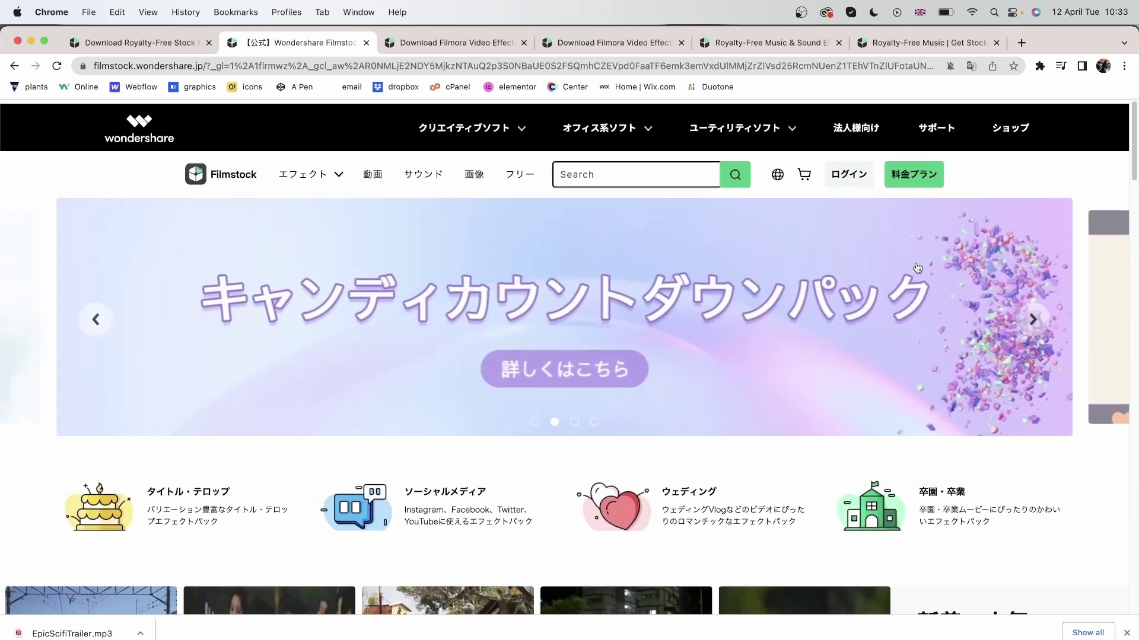
Step: Dismiss the Google Translate prompt and set Filmstock's region to United States (English)
left_click(782, 172)
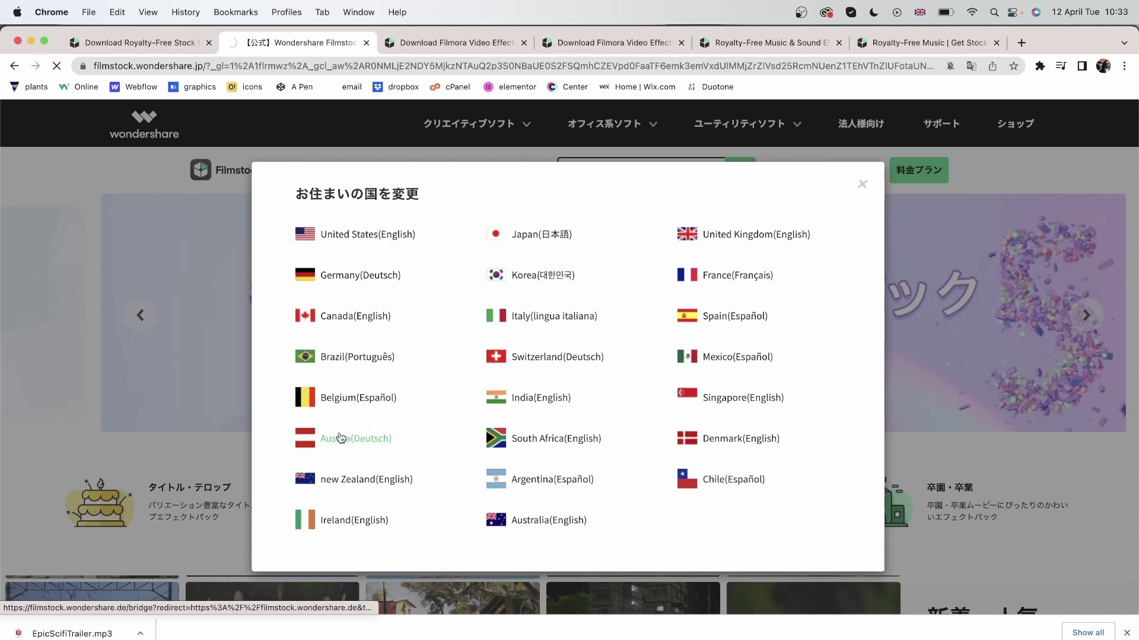
scroll(559, 476, "down", 5)
scroll(562, 475, "down", 3)
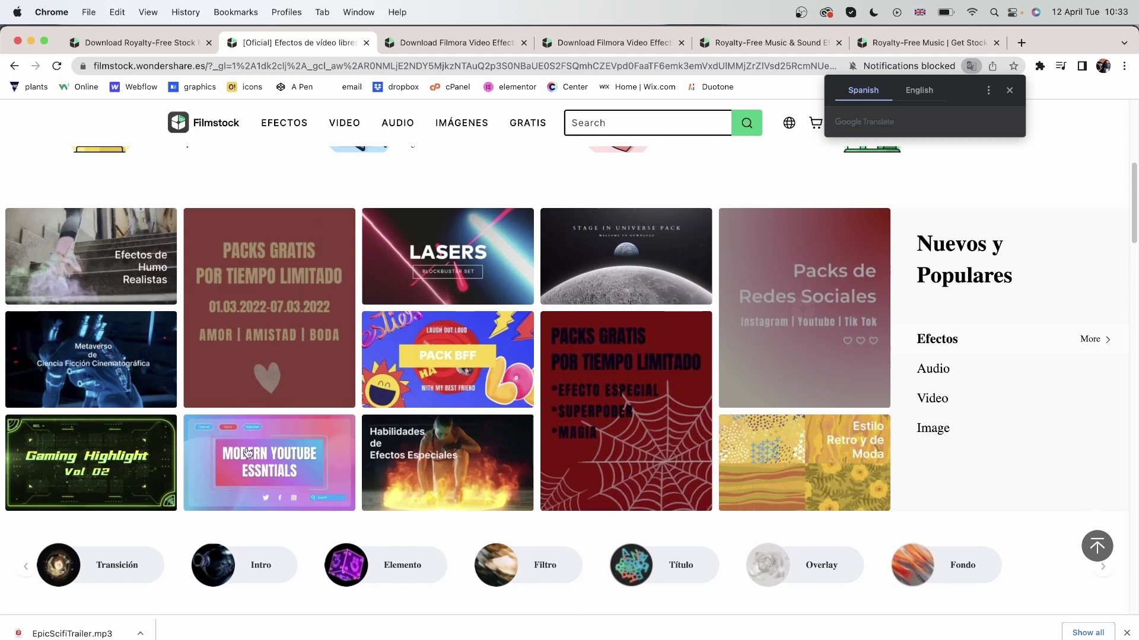
scroll(758, 436, "up", 10)
scroll(758, 437, "down", 1)
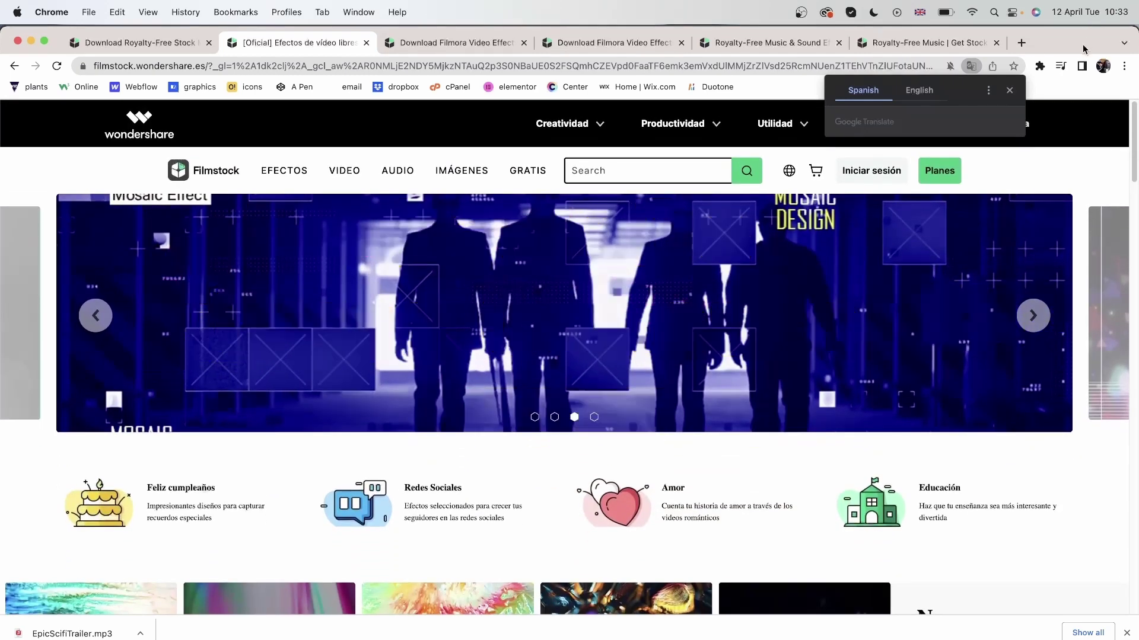
left_click(1010, 90)
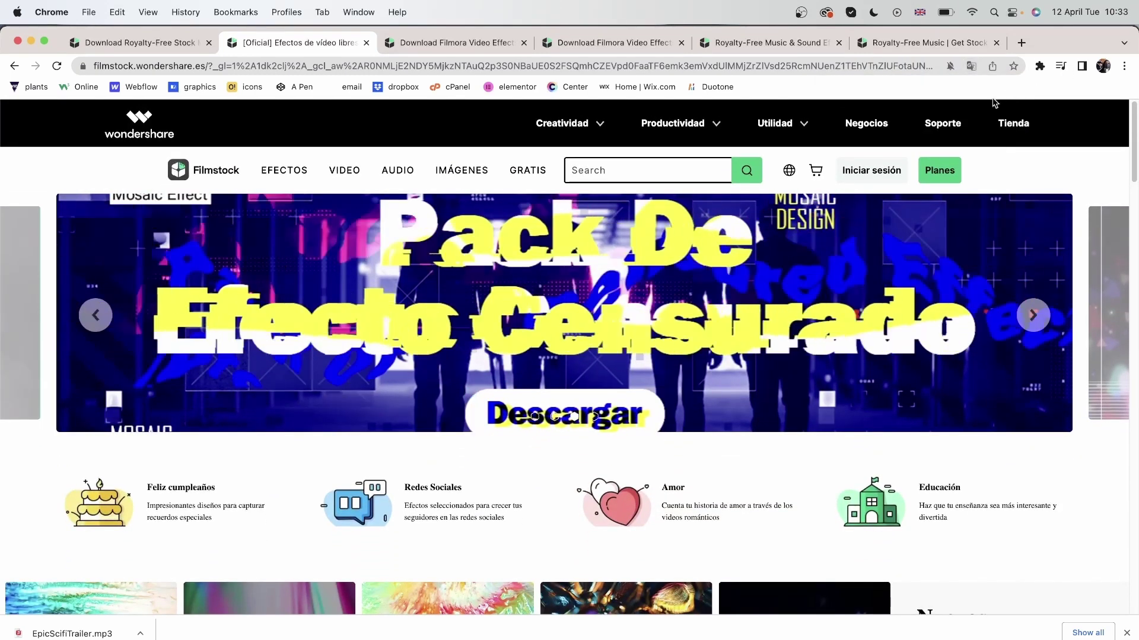
left_click(218, 171)
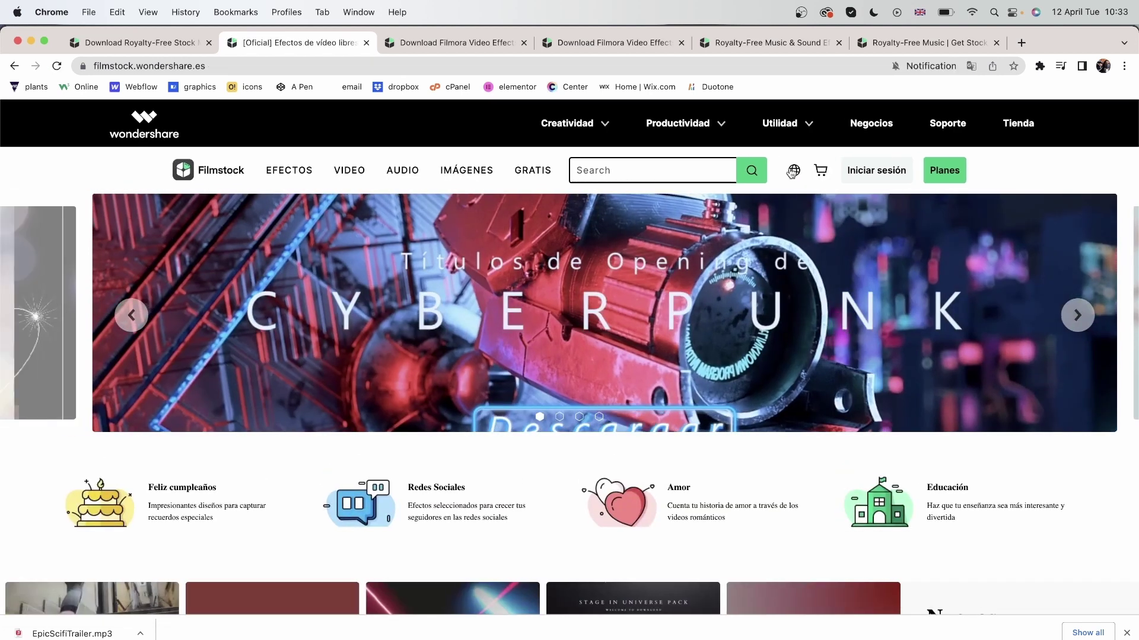
left_click(795, 174)
left_click(382, 235)
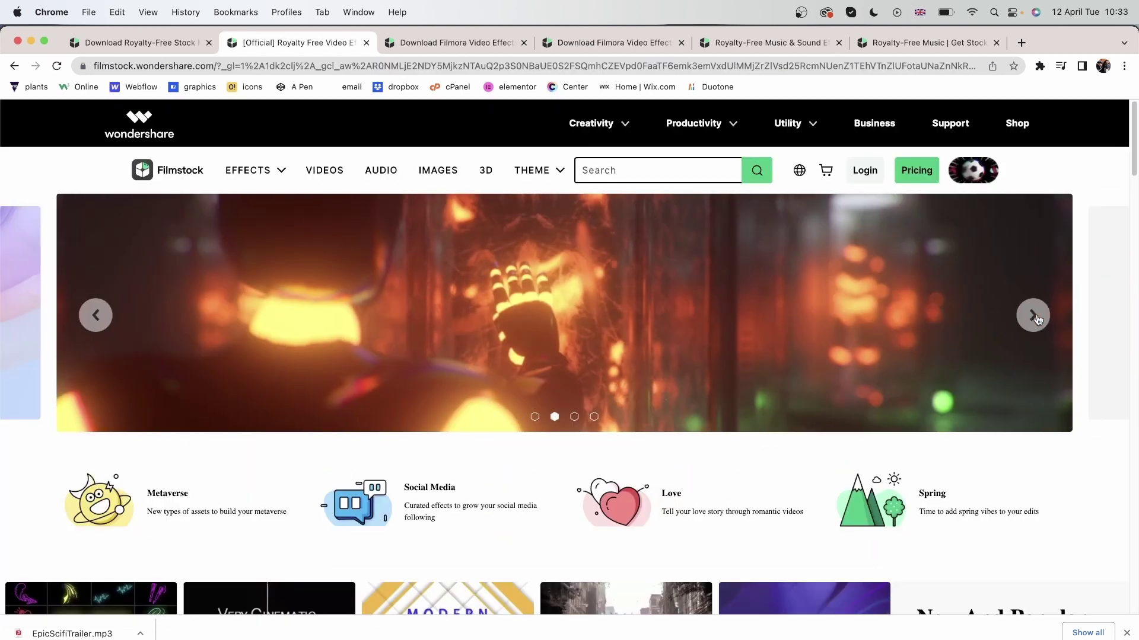
Step: From 10 FREE Editor's Picks, filter to Editor's Picks and free-download Fimo Essential Elements
left_click(451, 324)
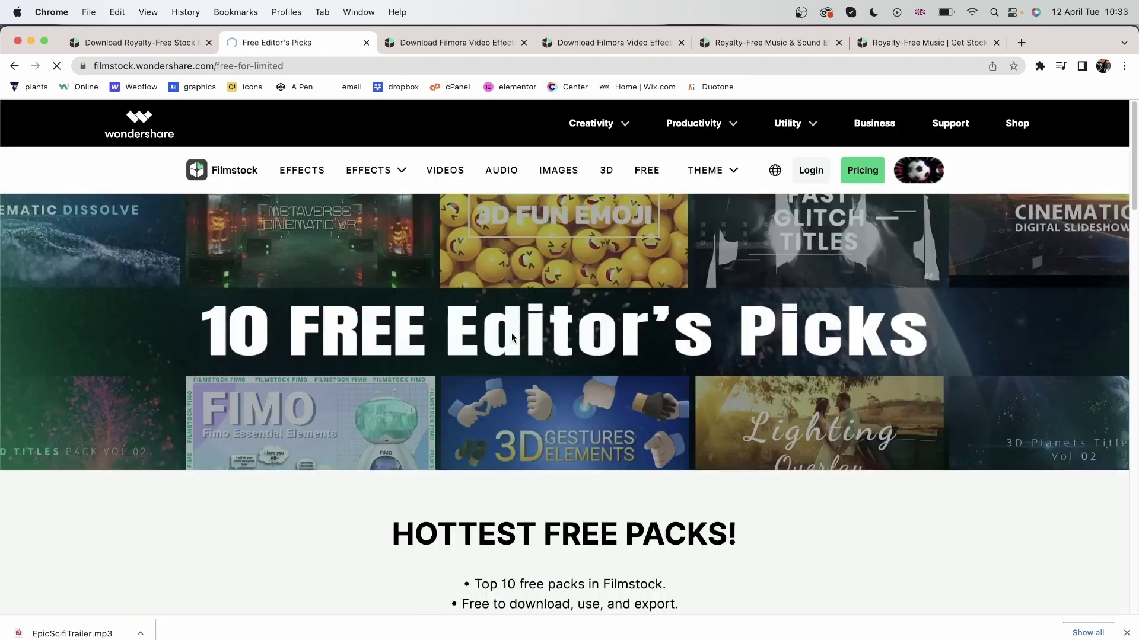
scroll(312, 396, "down", 8)
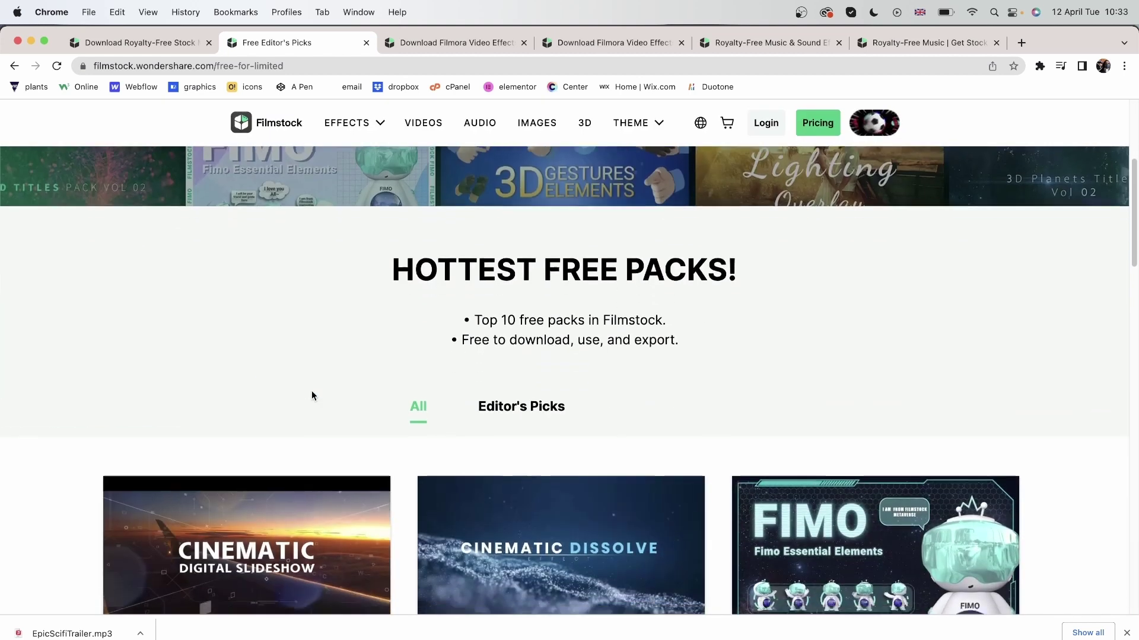
scroll(313, 397, "up", 3)
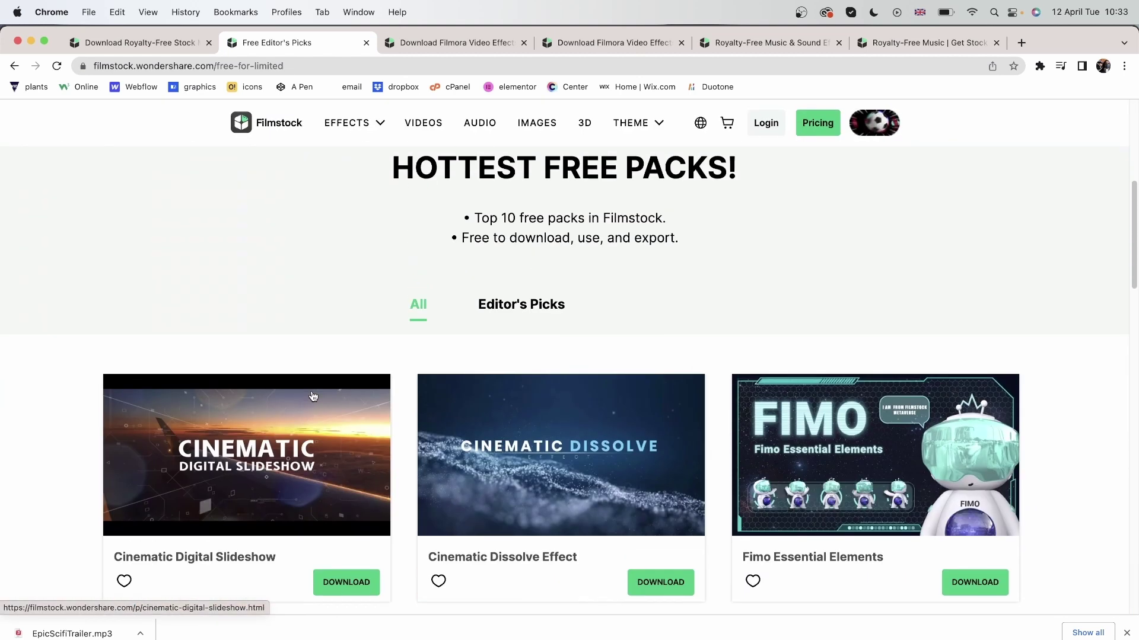
left_click(525, 305)
scroll(67, 516, "down", 3)
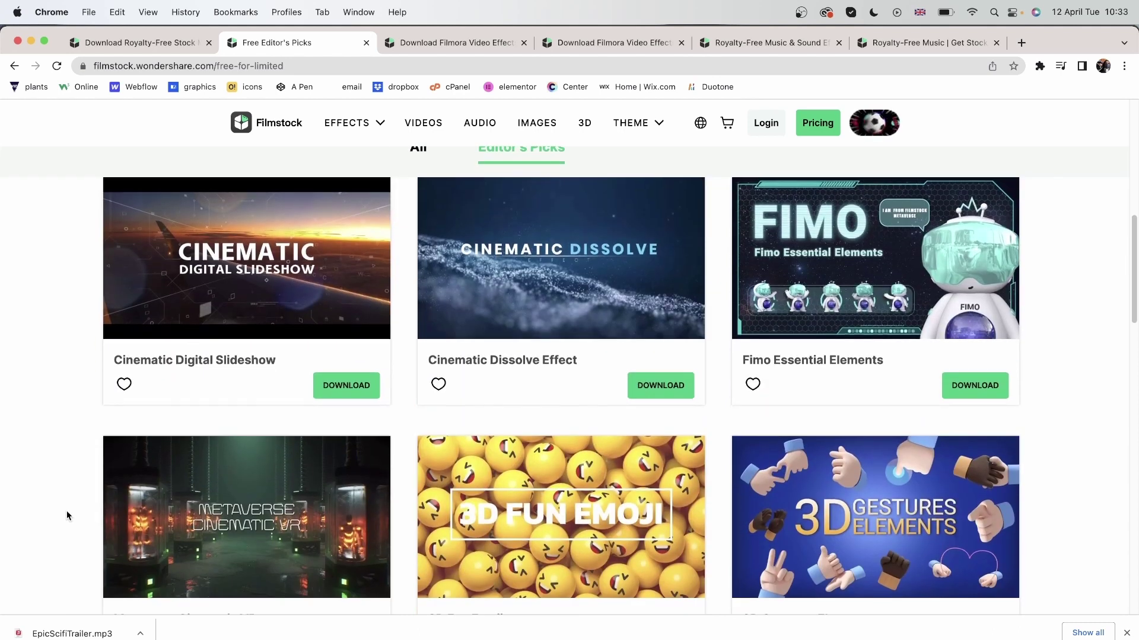
scroll(735, 412, "down", 1)
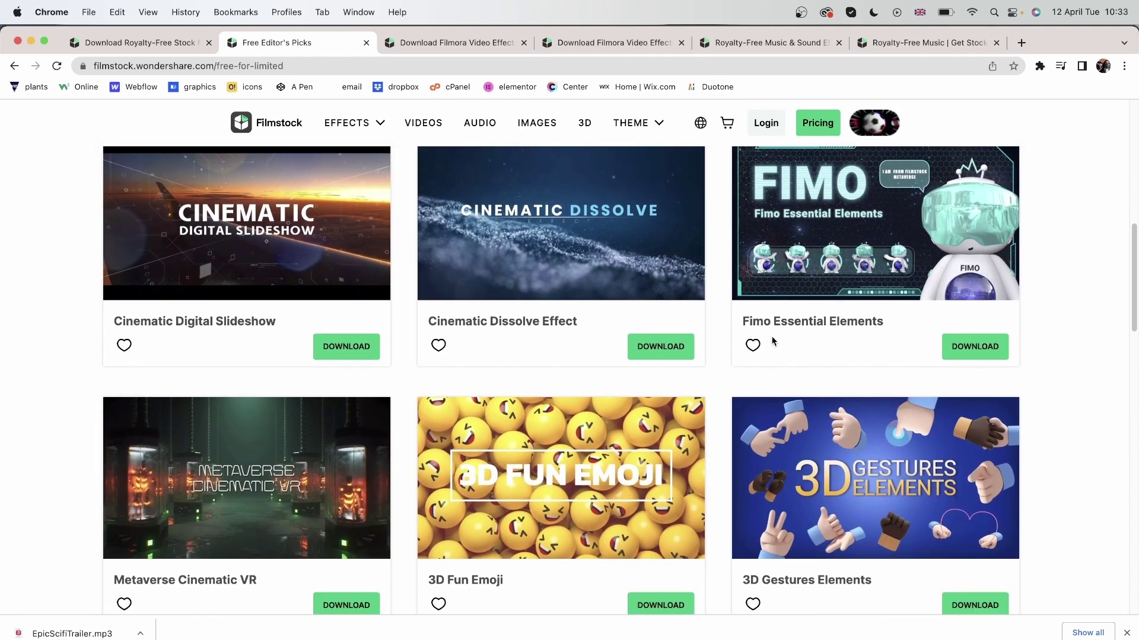
left_click(971, 349)
scroll(561, 439, "down", 3)
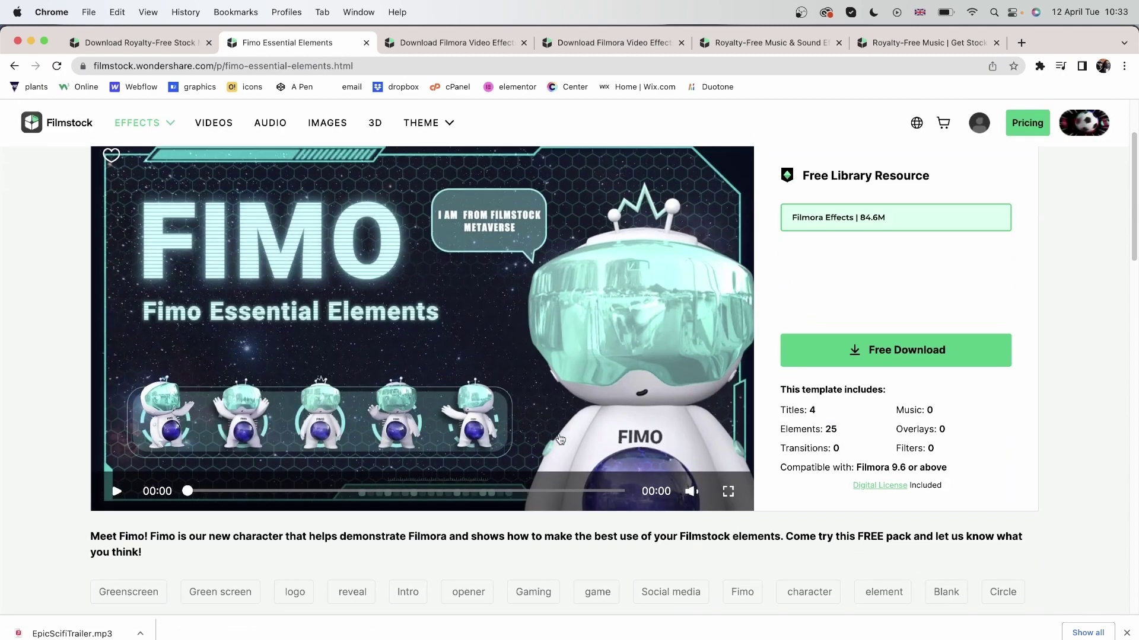
left_click(875, 355)
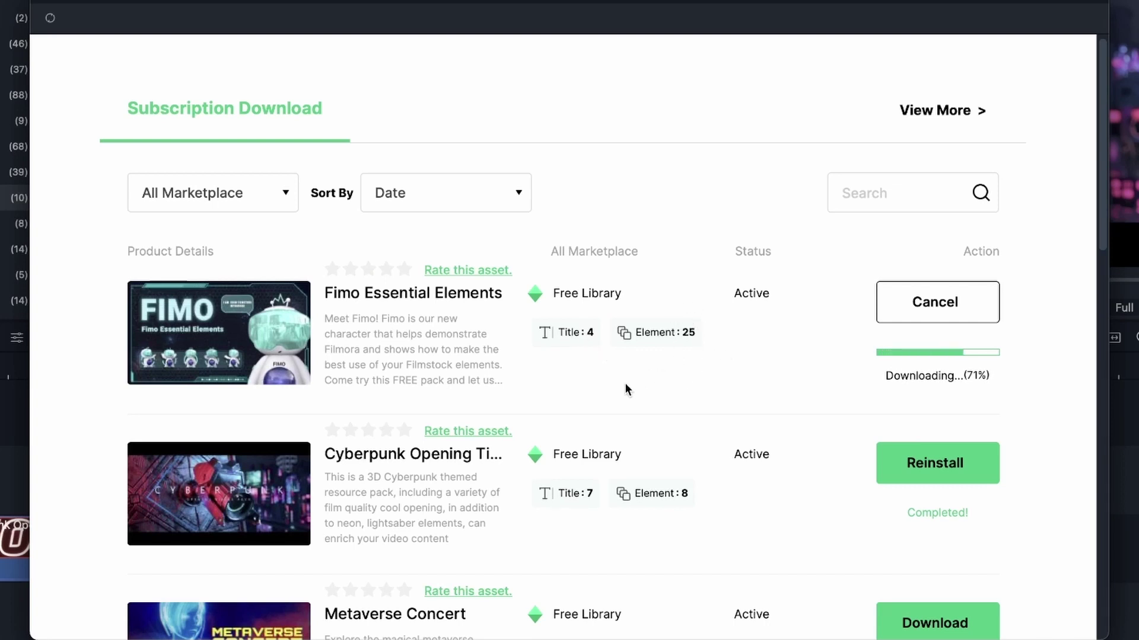
Step: Wait in the Subscription Download list until Fimo Essential Elements shows Completed
scroll(625, 386, "down", 10)
scroll(624, 385, "down", 8)
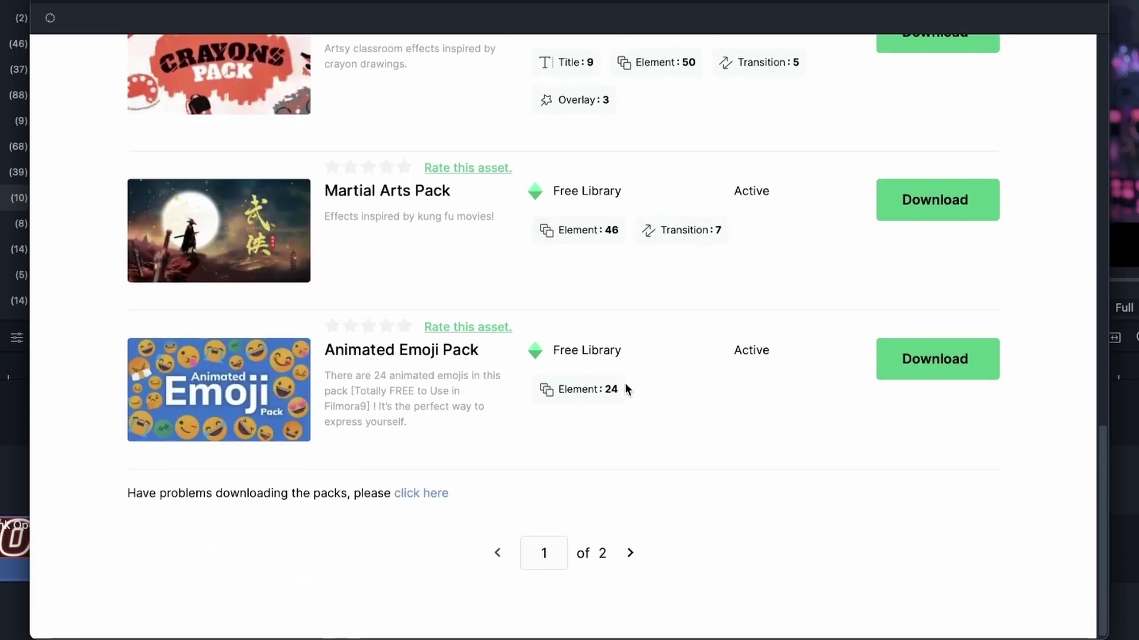
scroll(625, 385, "up", 20)
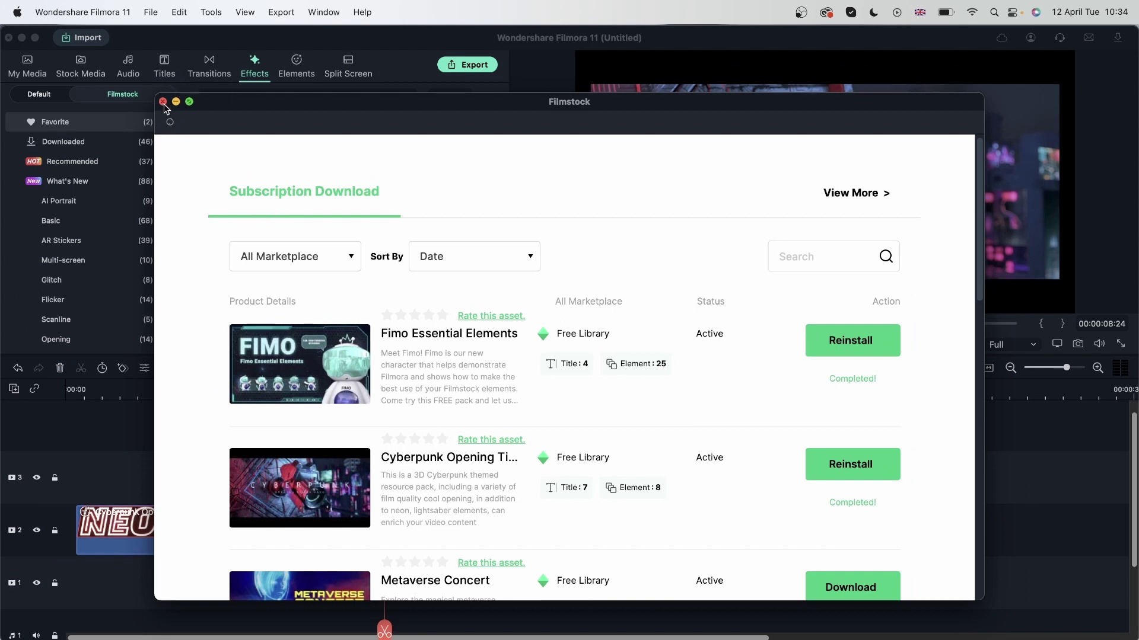
Step: Open the Fimo Essential Elements pack under Elements > Resource pack and preview Element 20
left_click(164, 102)
left_click(293, 66)
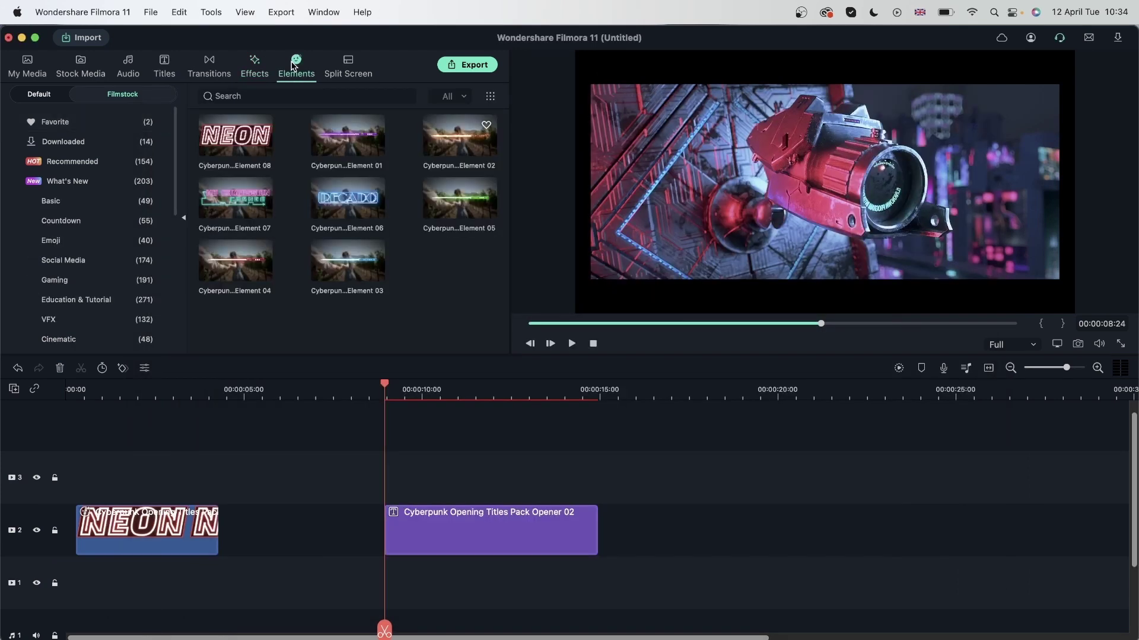
scroll(76, 267, "down", 10)
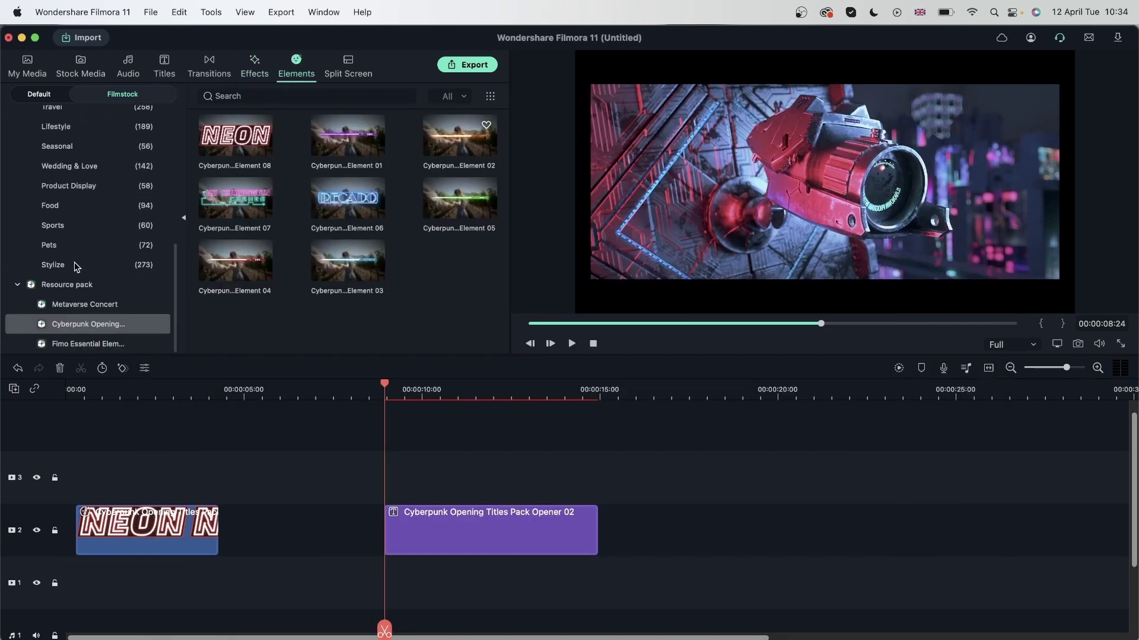
left_click(90, 345)
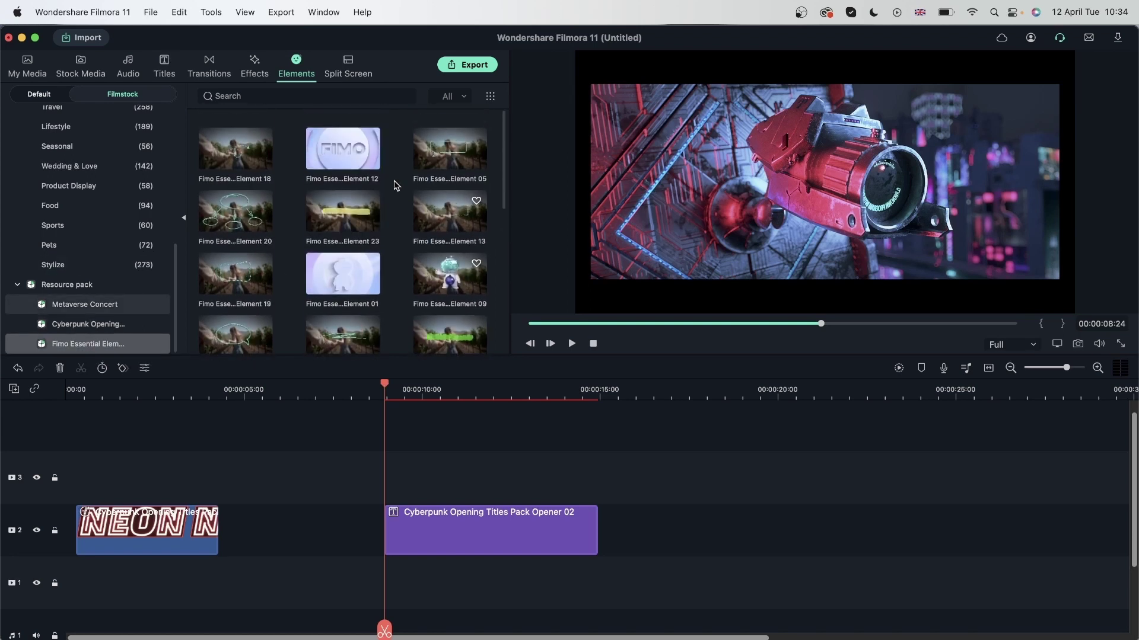
left_click(242, 194)
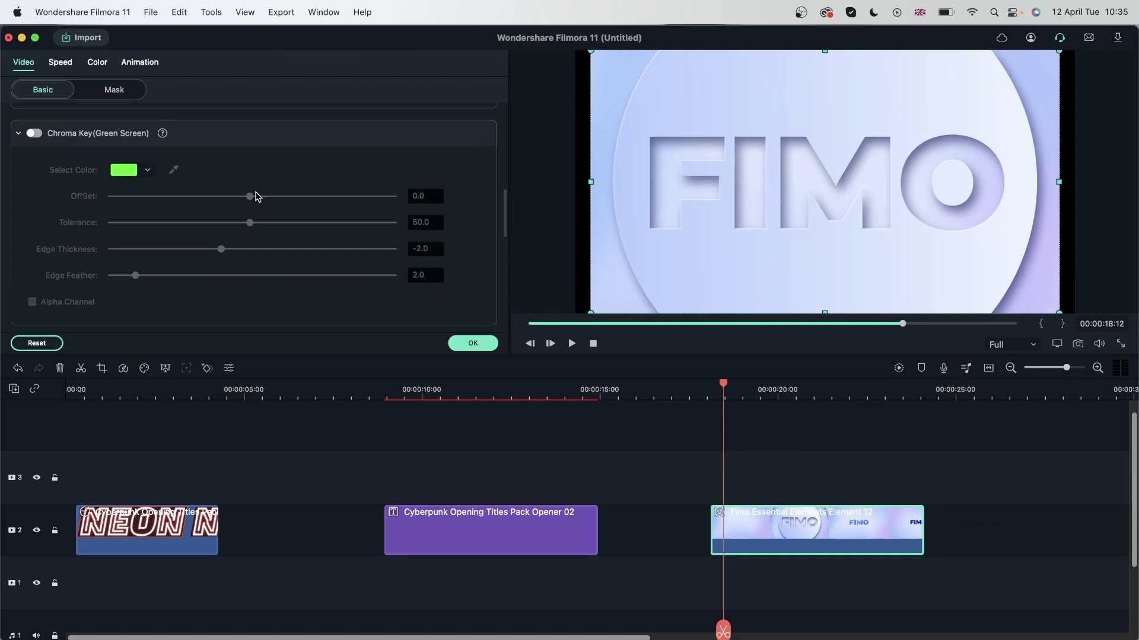
Step: Scale the Fimo element clip down to 65.9% and confirm the settings
scroll(249, 192, "up", 5)
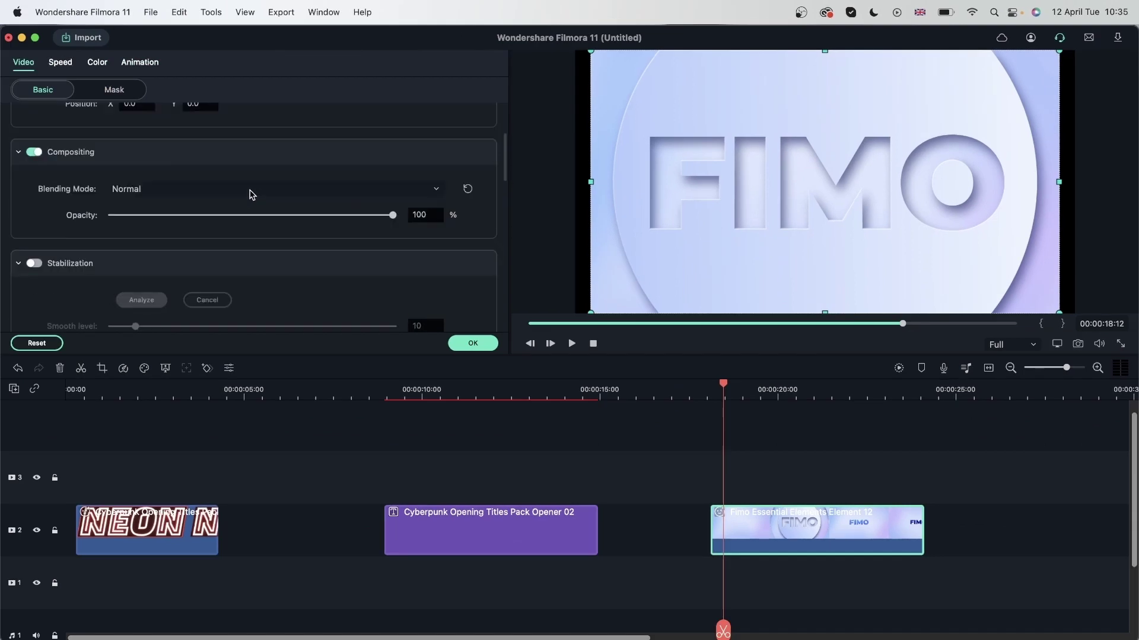
left_click(414, 190)
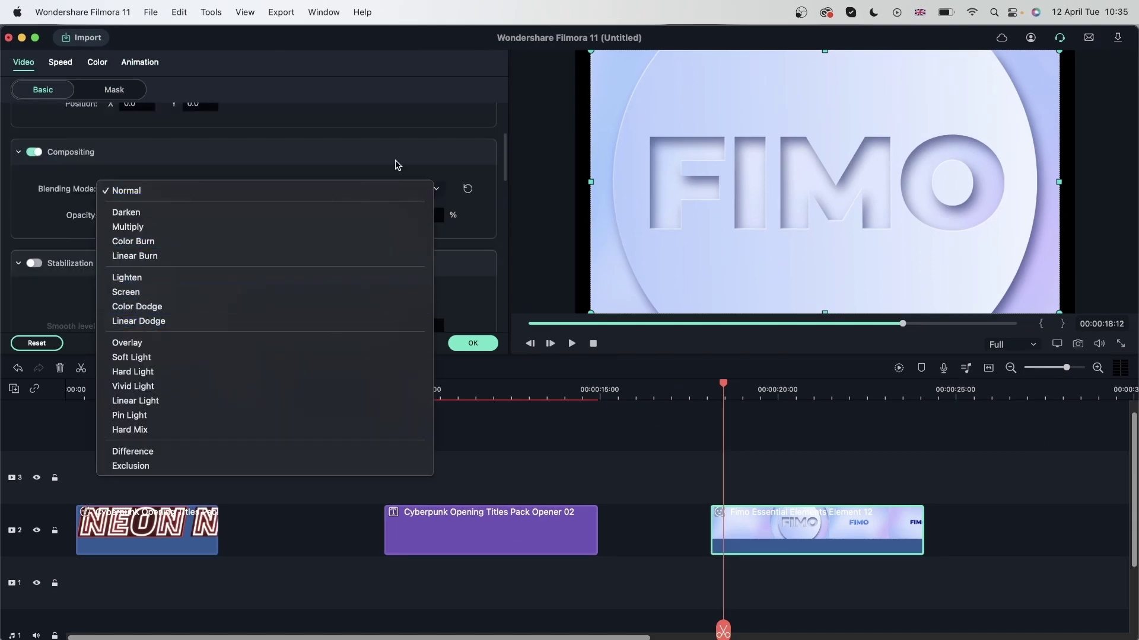
scroll(354, 163, "up", 2)
scroll(354, 163, "up", 1)
left_click_drag(254, 186, 201, 185)
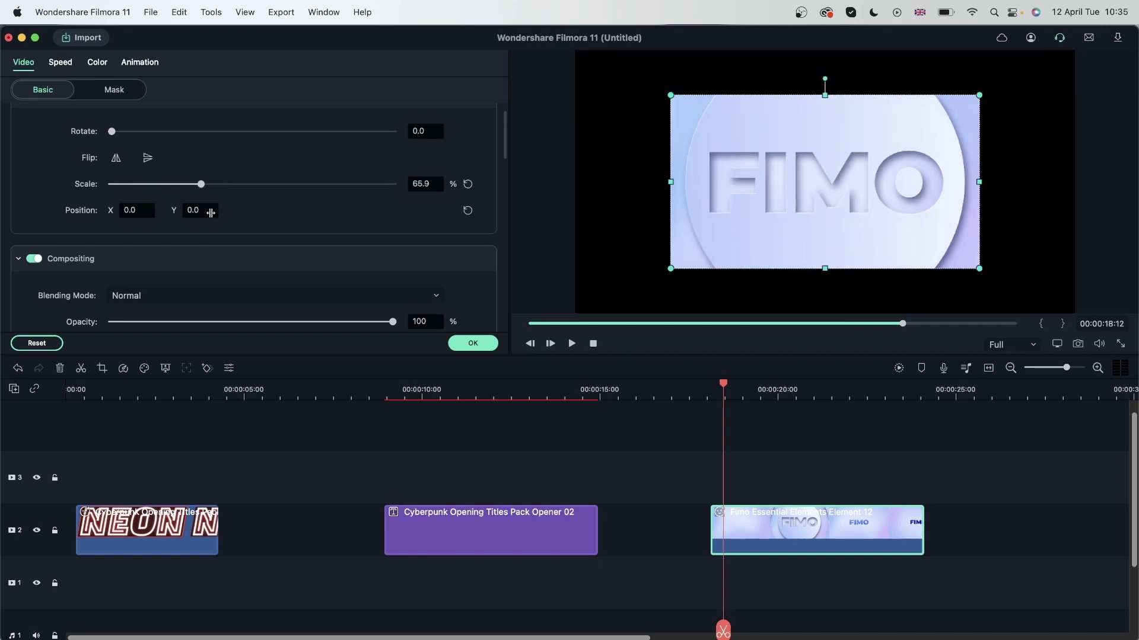
left_click(465, 343)
Step: Delete the Fimo element clip and preview the Fimo Essential Title 04 template in Titles
key("Delete")
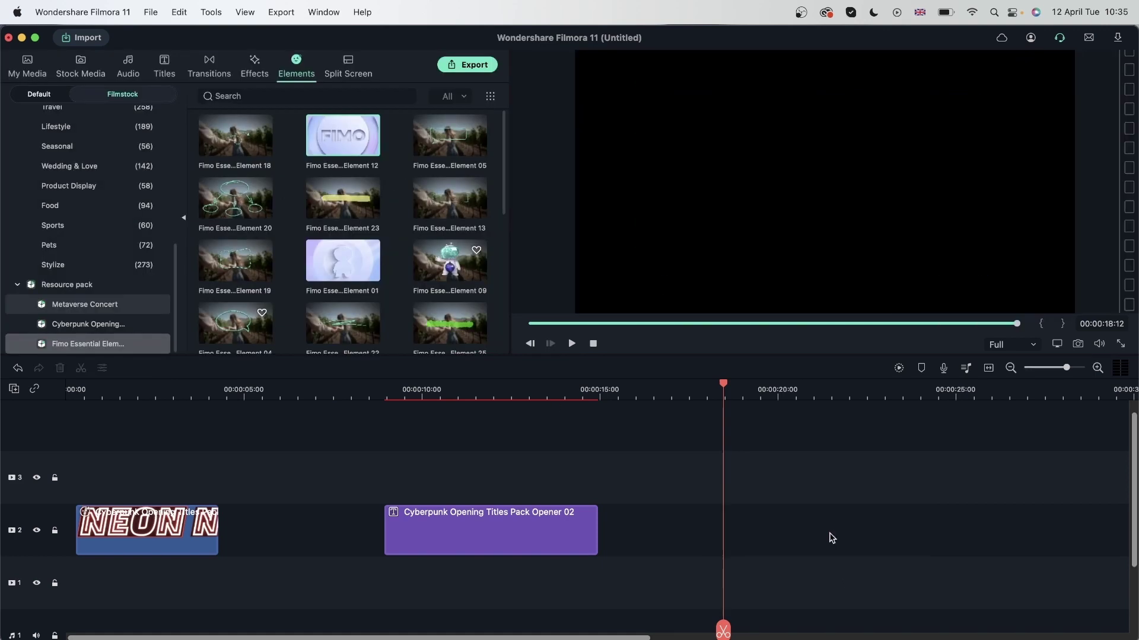
left_click(153, 74)
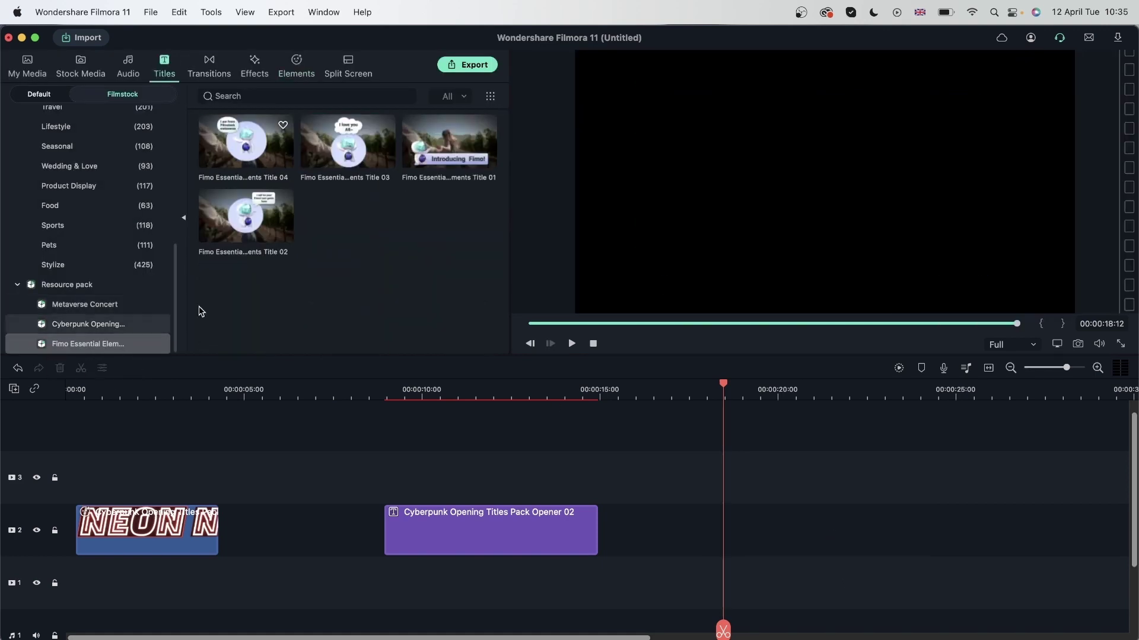
left_click(248, 140)
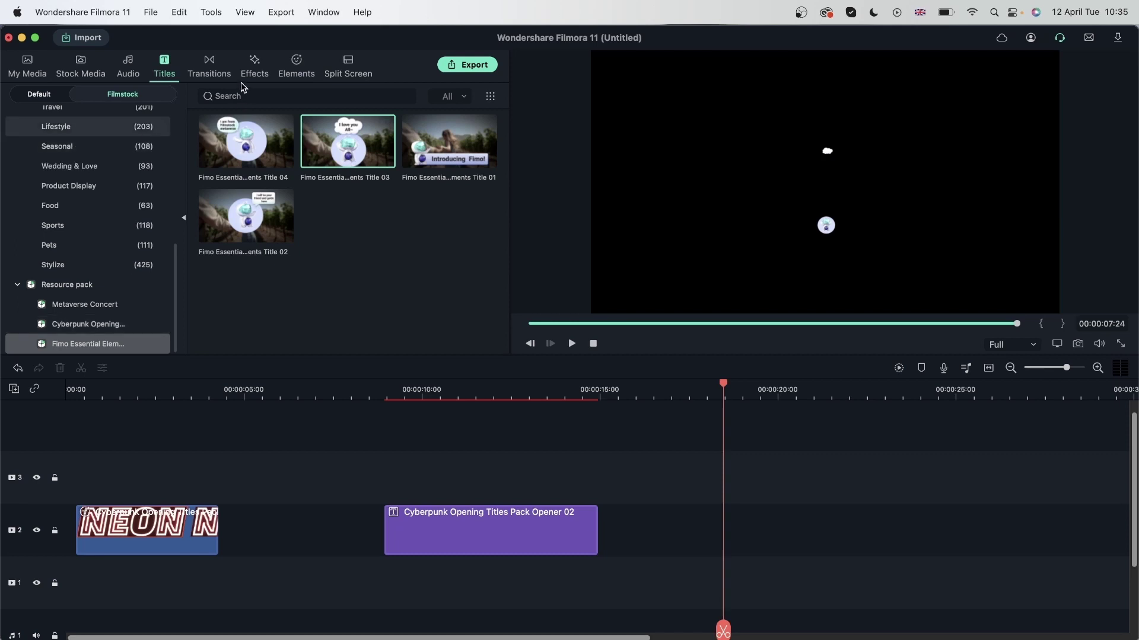
Step: Switch Filmora's library past Transitions to Effects, showing Filmstock effects like Magic Swing and RGB Stroke
left_click(209, 69)
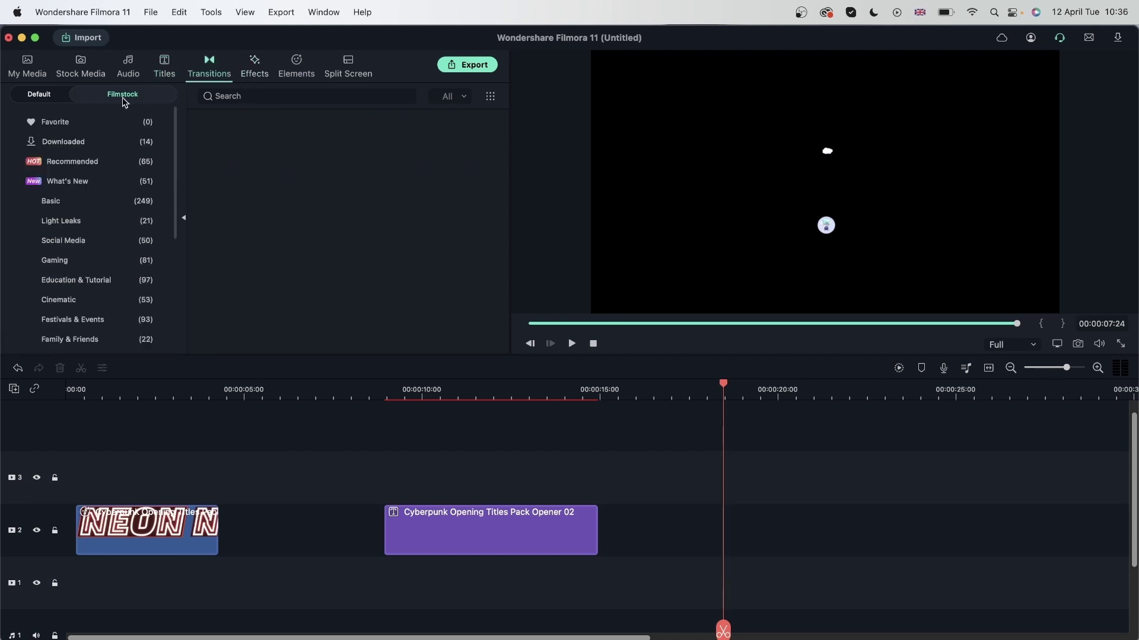
left_click(261, 68)
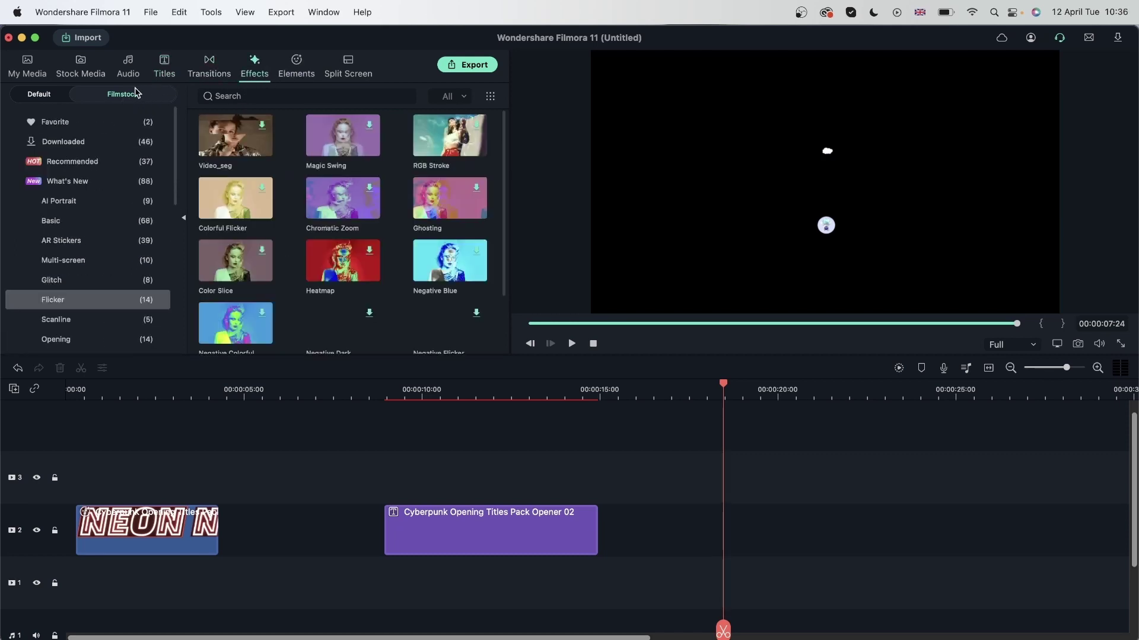